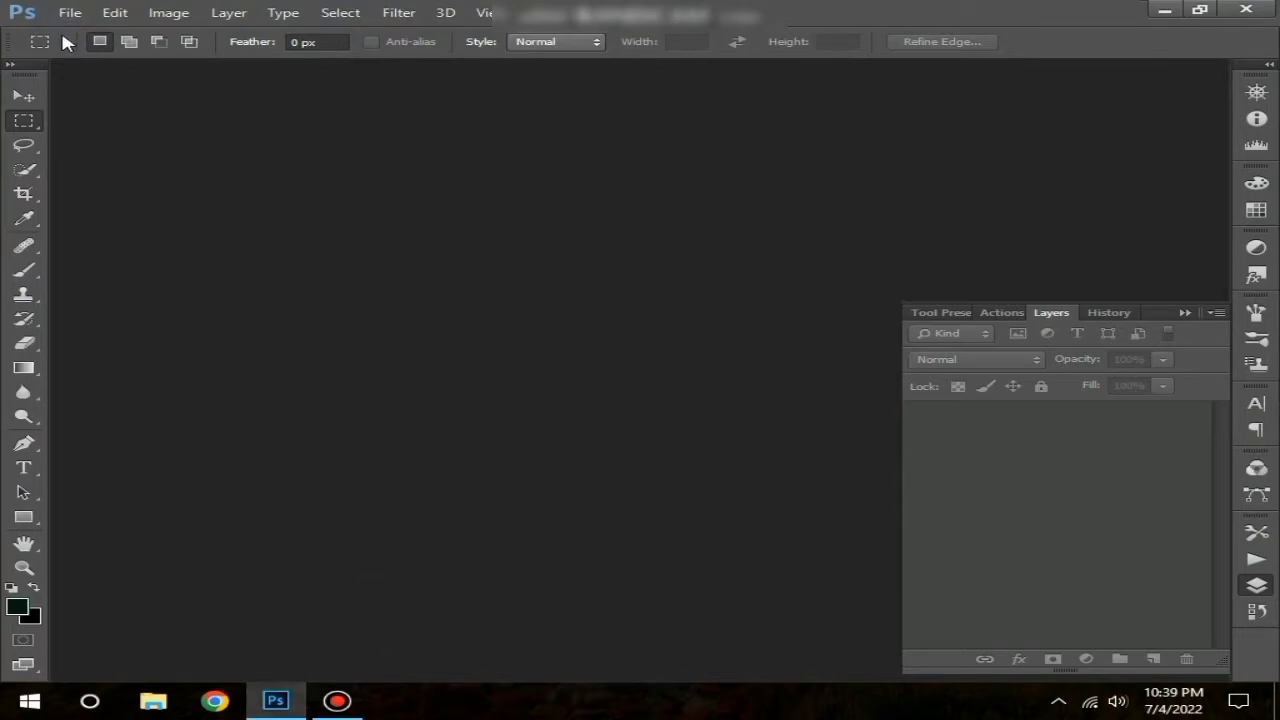
pyautogui.click(82, 13)
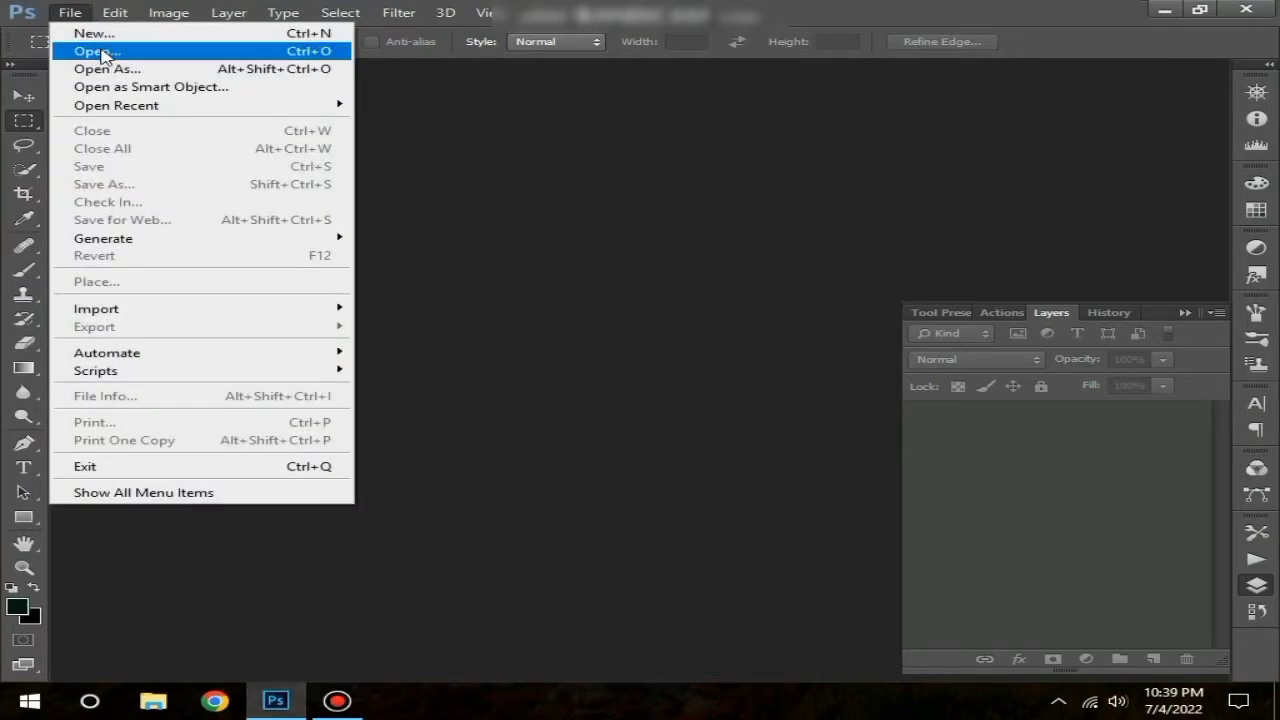
pyautogui.click(98, 50)
pyautogui.click(555, 157)
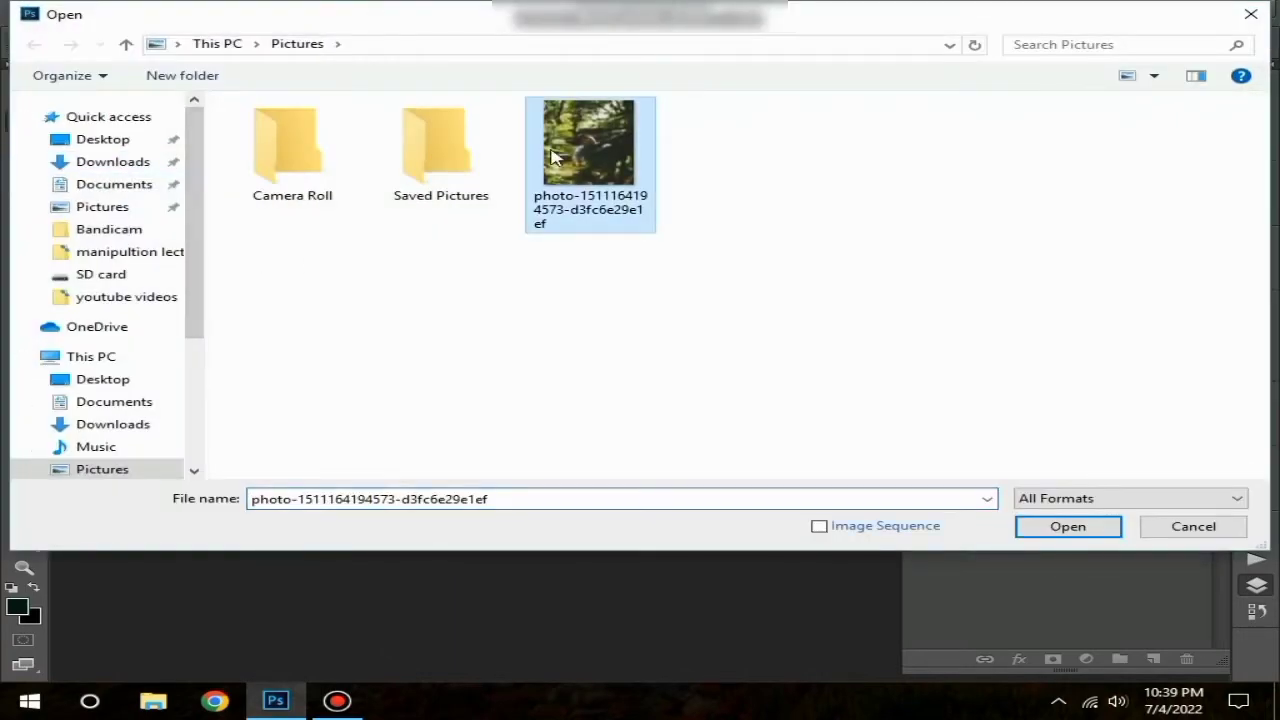
pyautogui.click(1052, 529)
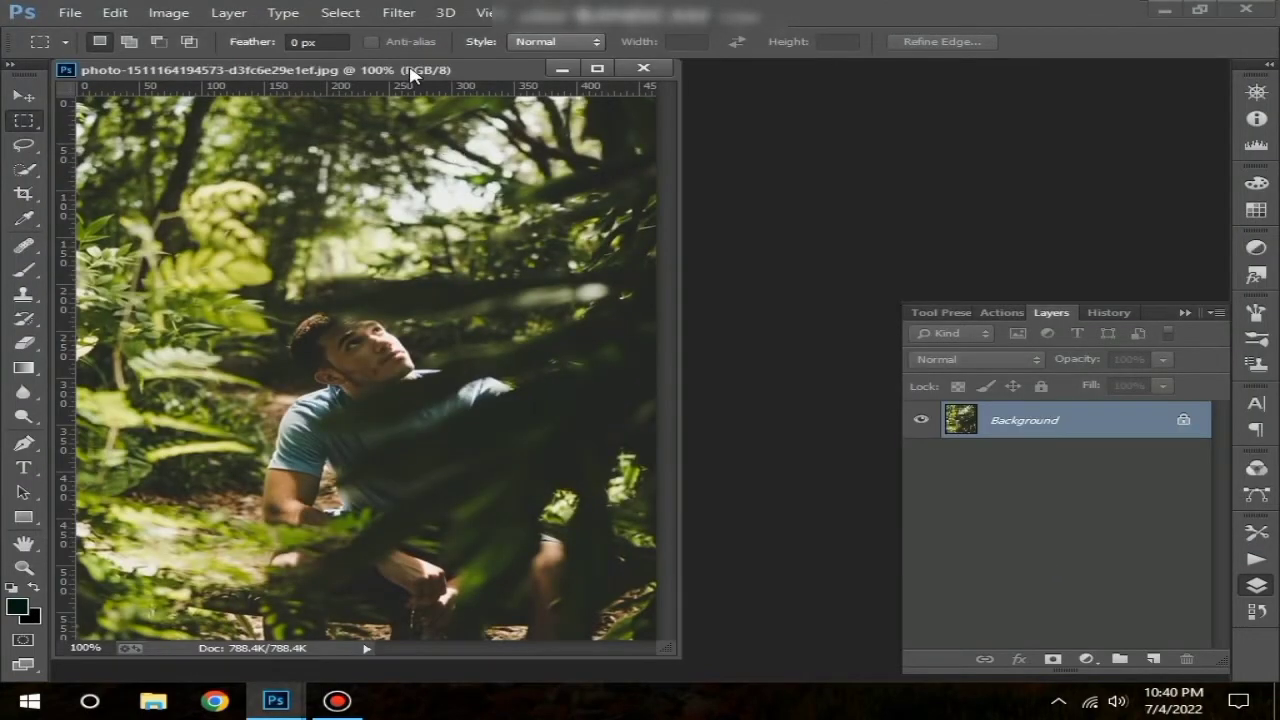
pyautogui.moveTo(410, 75); pyautogui.dragTo(508, 55)
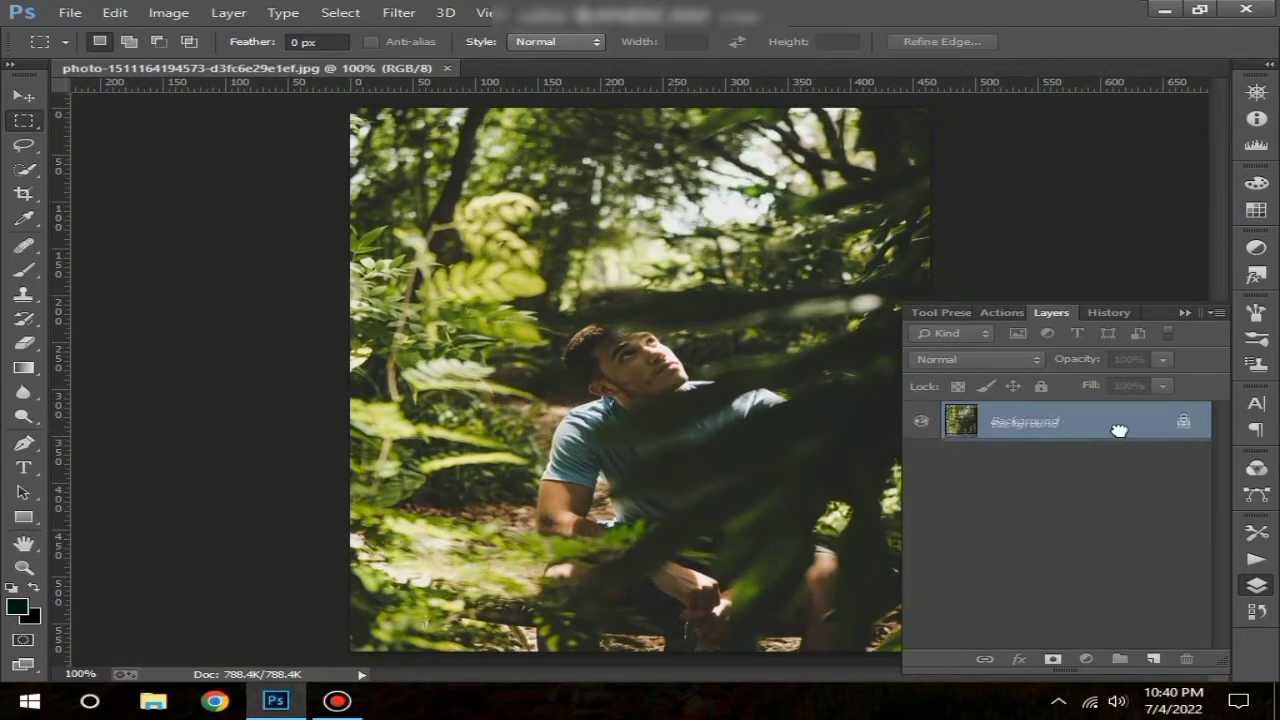
# Duplicate the Background layer and convert the copy to a Smart Object
pyautogui.moveTo(1122, 432); pyautogui.dragTo(1153, 659)
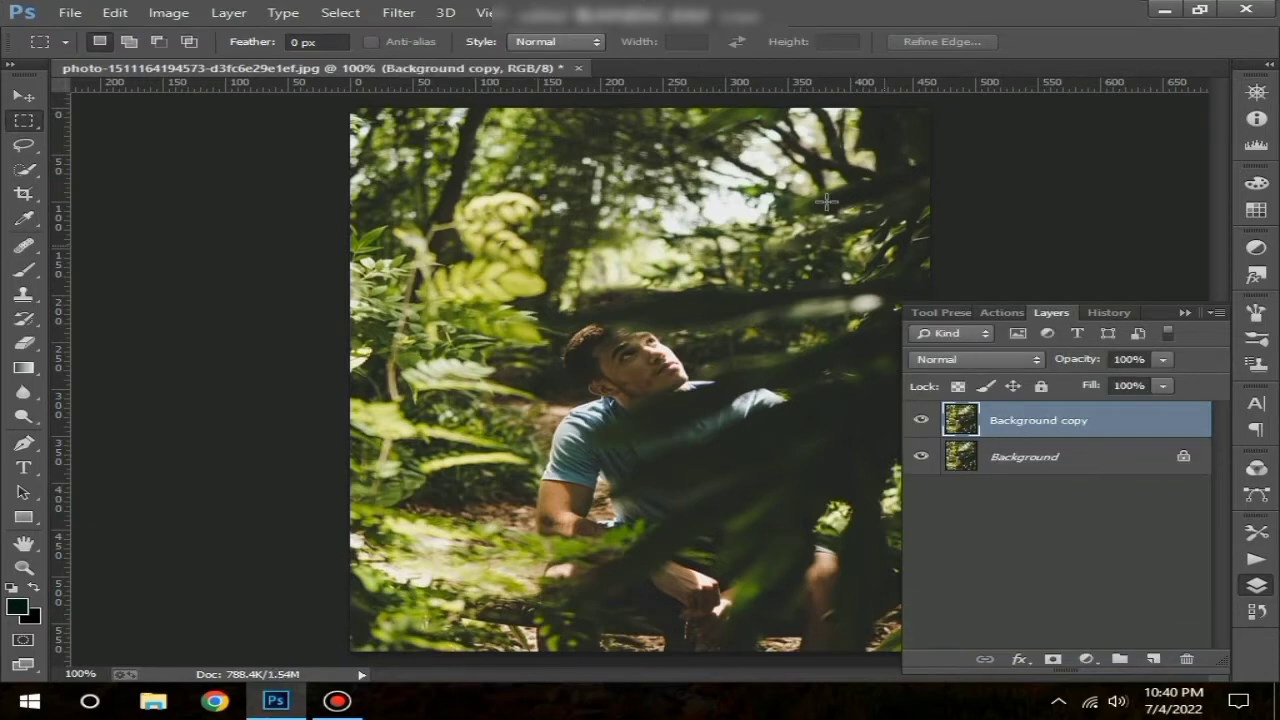
pyautogui.rightClick(997, 432)
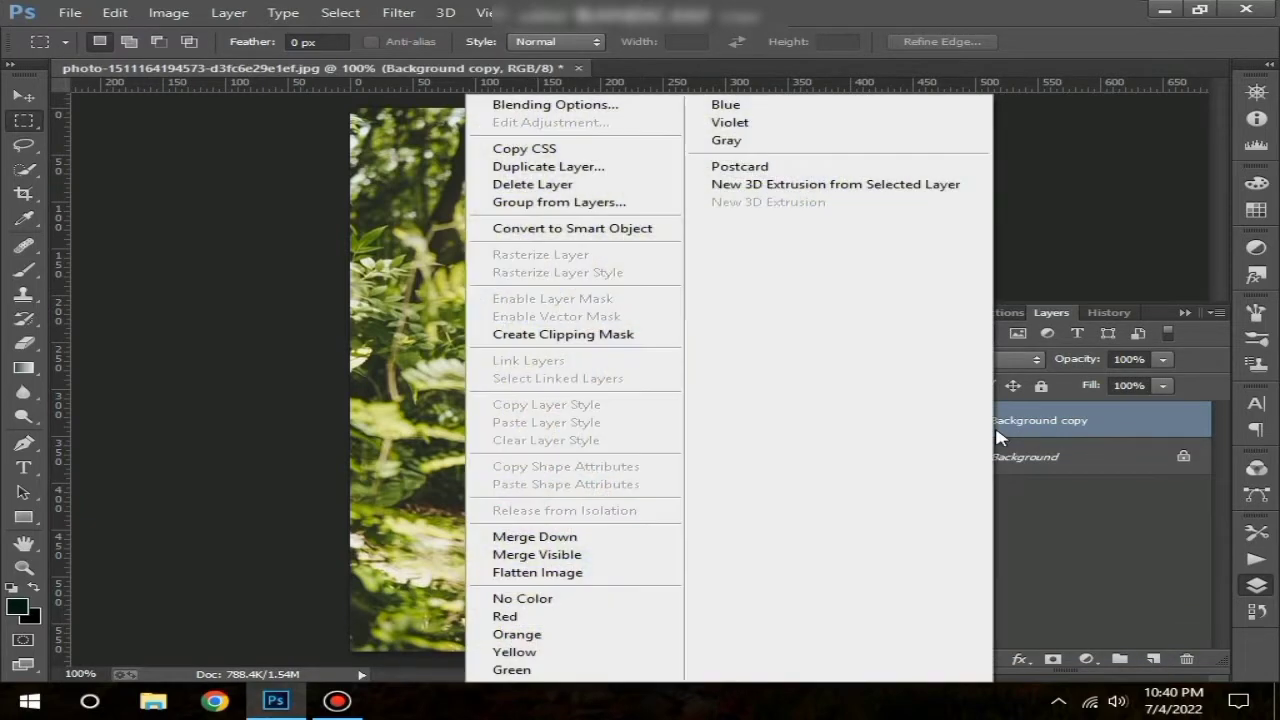
pyautogui.click(1163, 437)
pyautogui.rightClick(1163, 437)
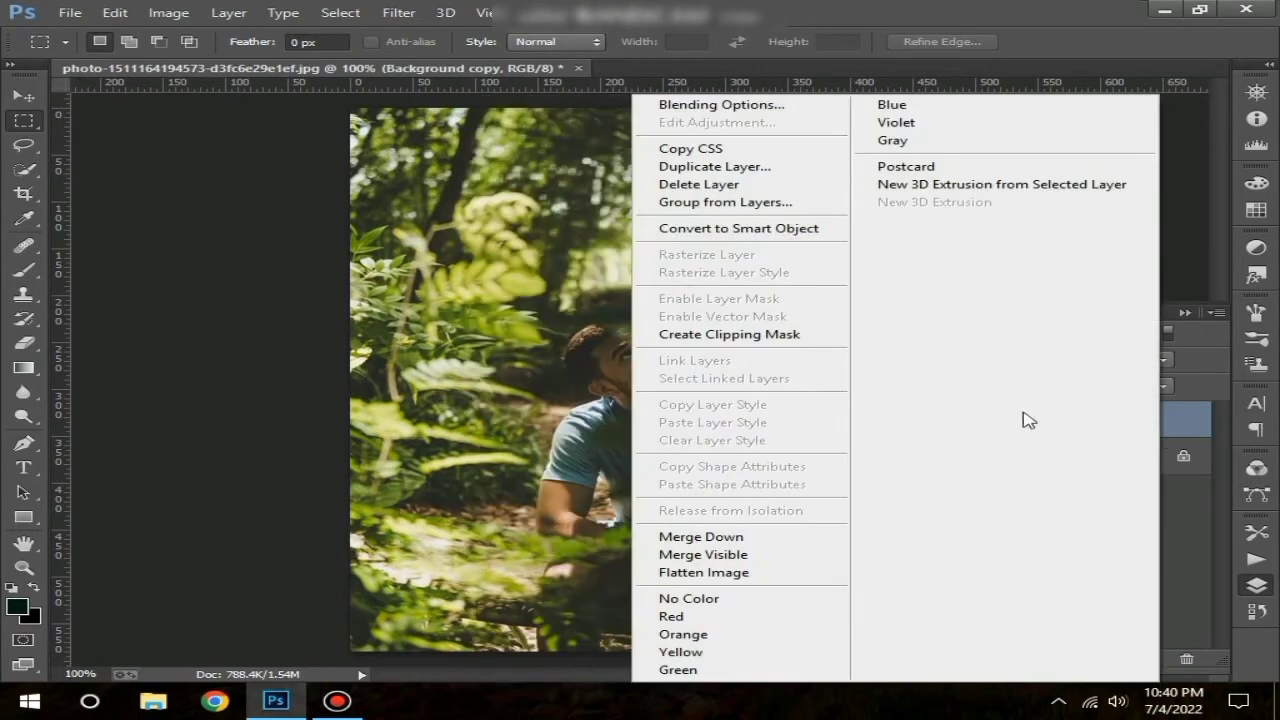
pyautogui.click(677, 227)
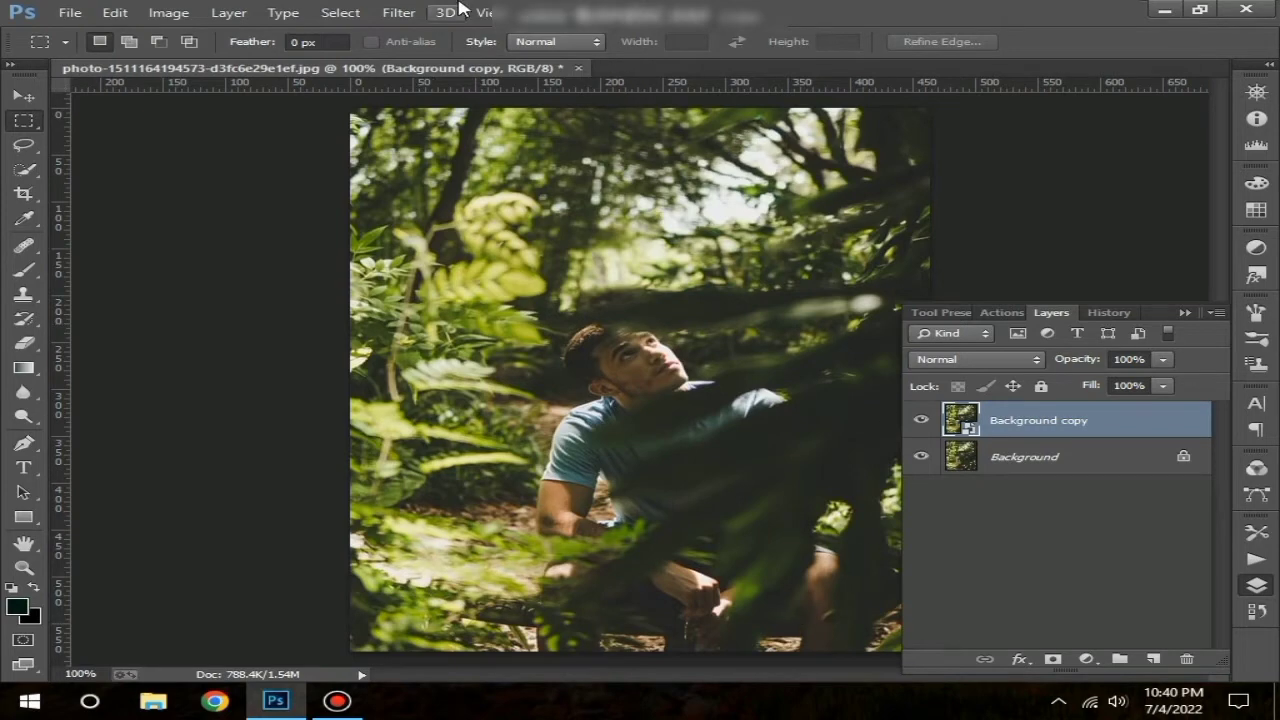
# Start the Camera Raw Filter on the Smart Object and set the Basic Temperature to +5 and Tint to +10
pyautogui.click(398, 12)
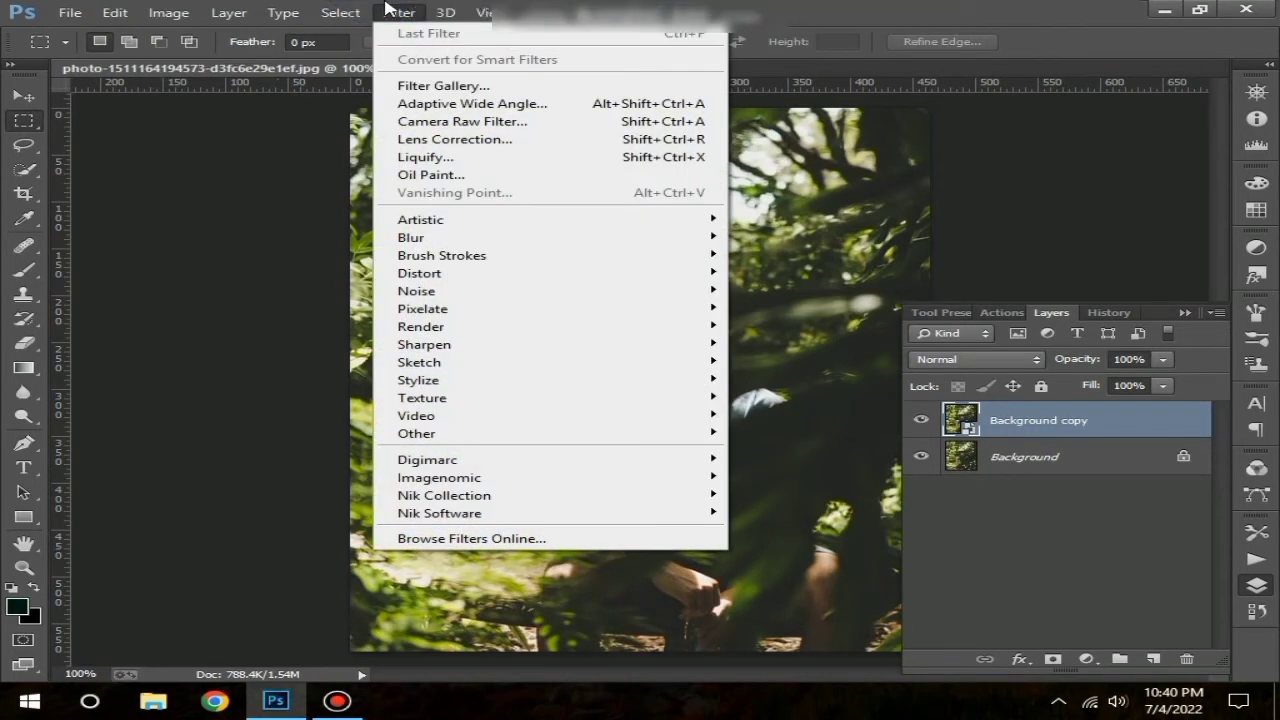
pyautogui.click(404, 128)
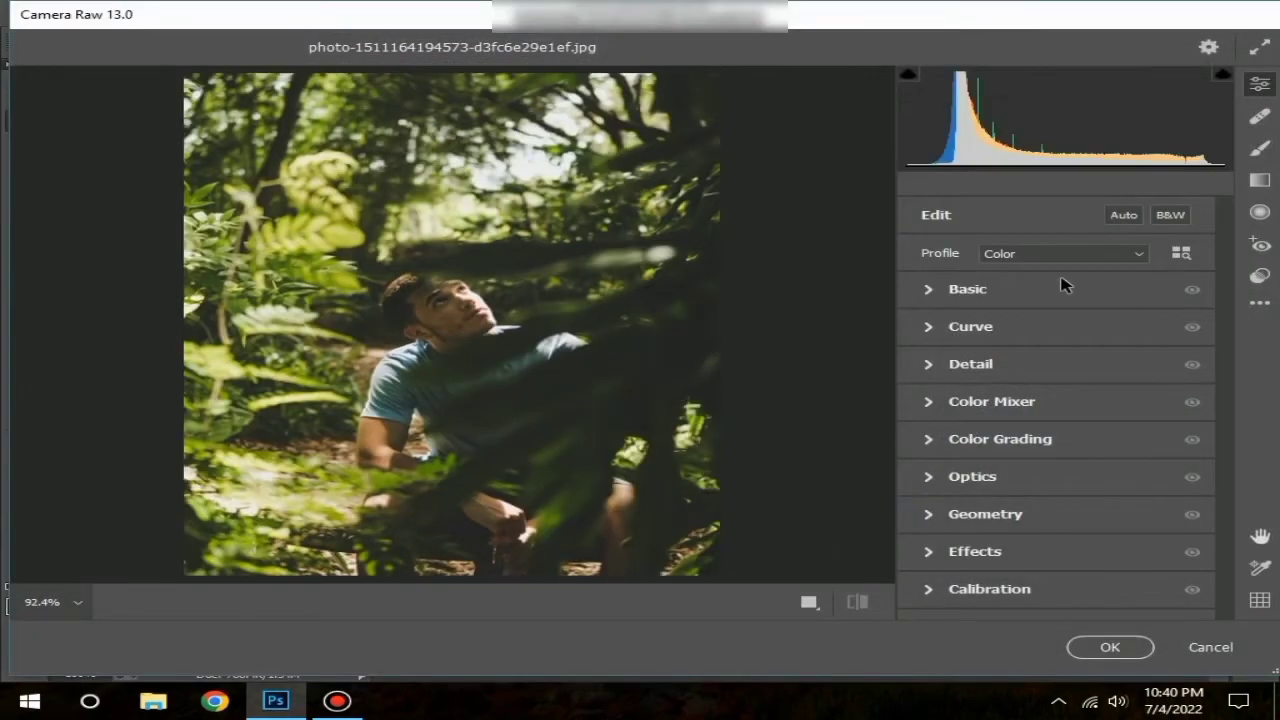
pyautogui.click(929, 289)
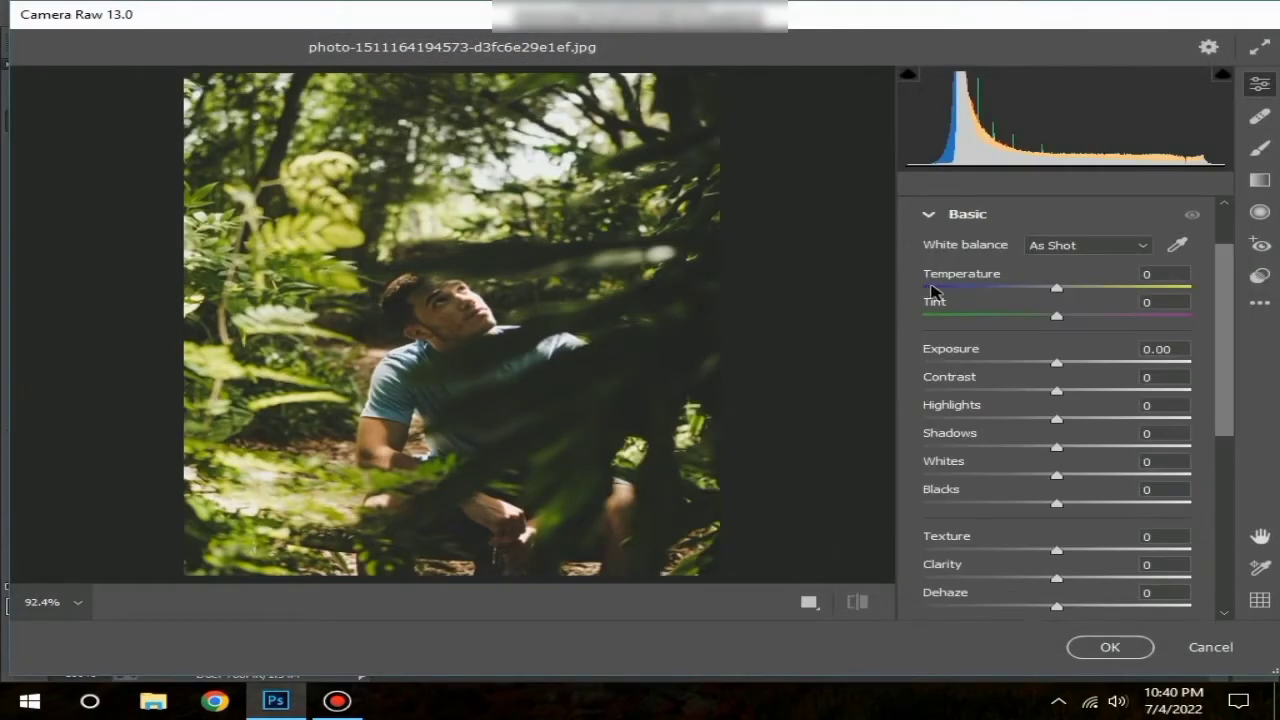
pyautogui.click(1160, 273)
pyautogui.doubleClick(1160, 273)
pyautogui.write('5')
pyautogui.press('Return')
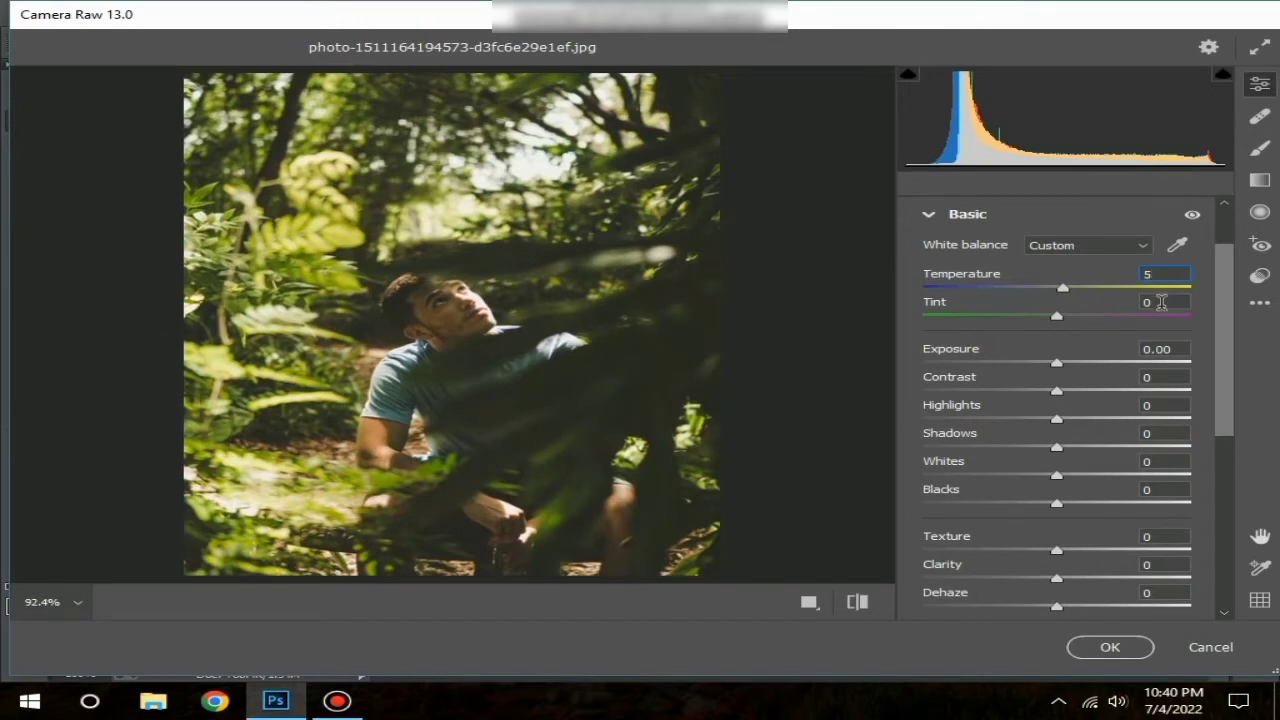
pyautogui.doubleClick(1141, 303)
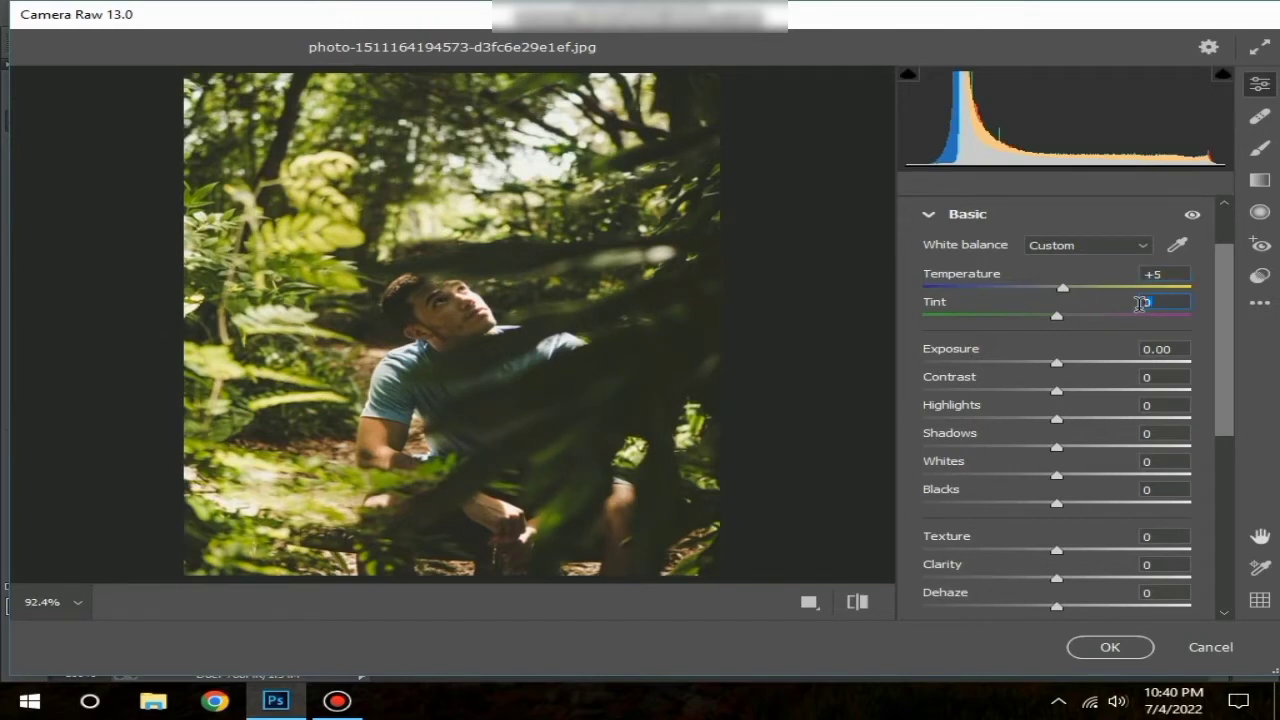
pyautogui.write('10')
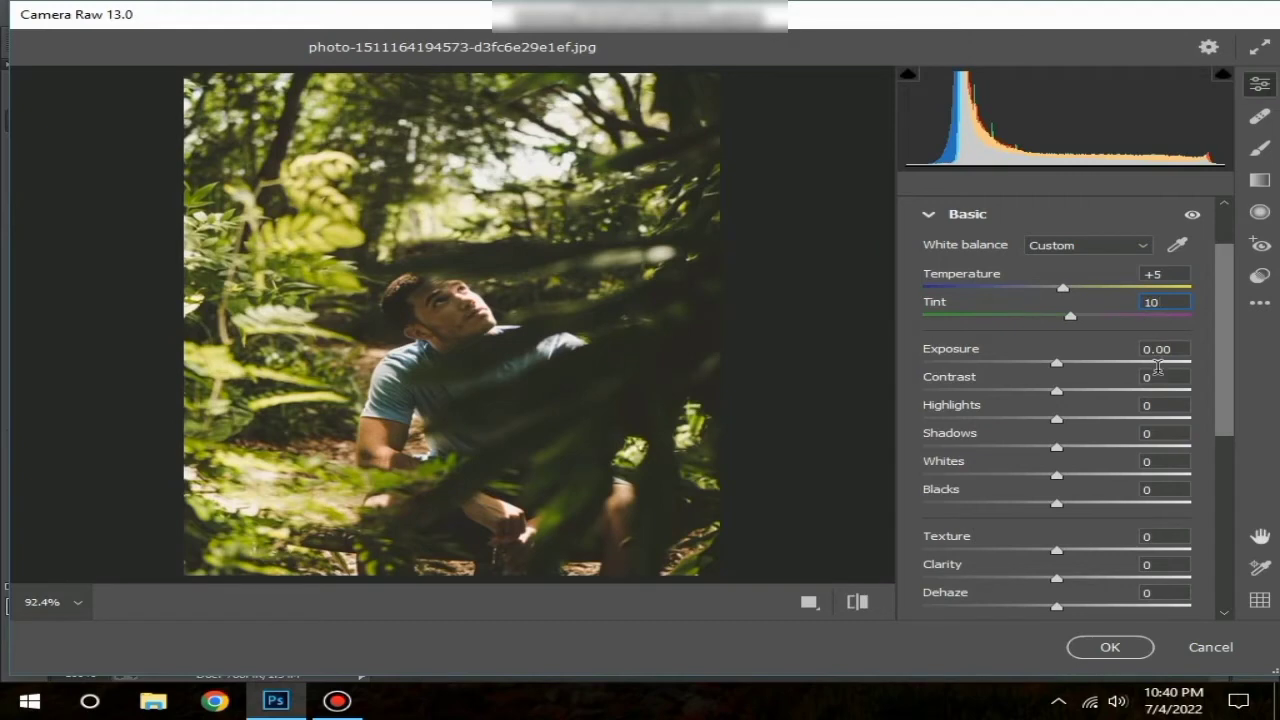
# Set the Basic Contrast to +30 and Shadows to -45
pyautogui.doubleClick(1160, 376)
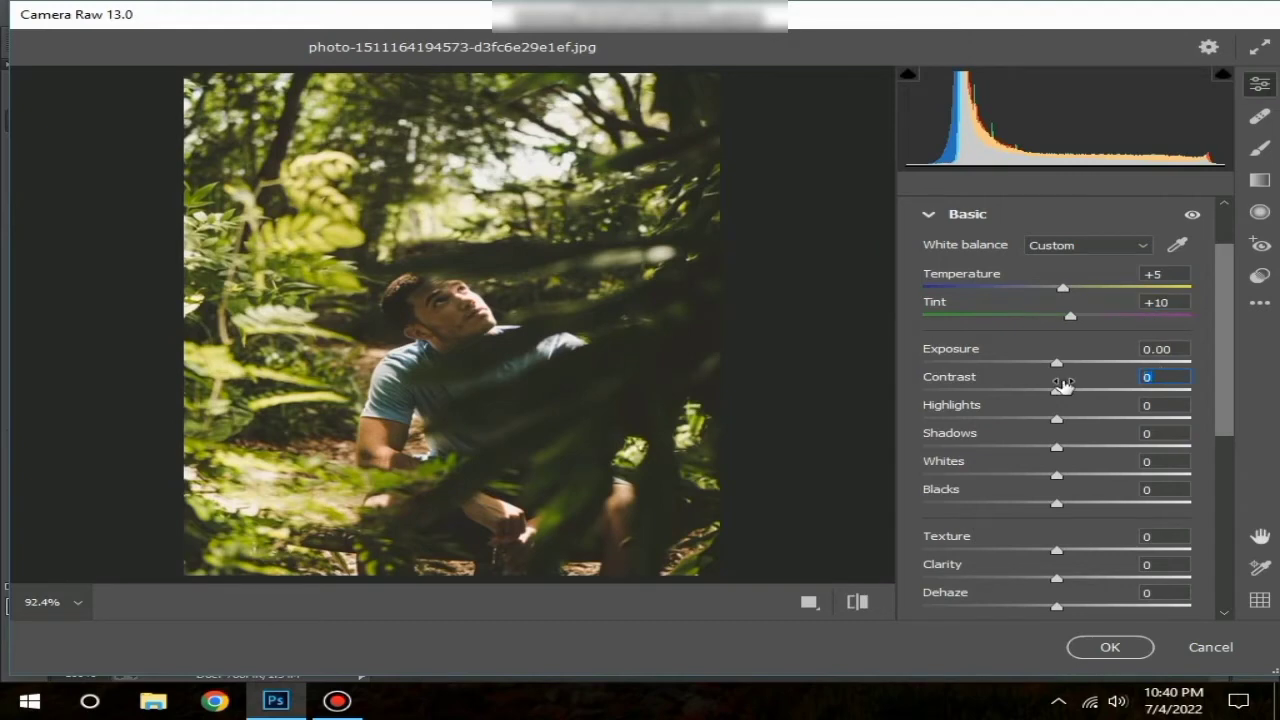
pyautogui.moveTo(1063, 385); pyautogui.dragTo(1100, 386)
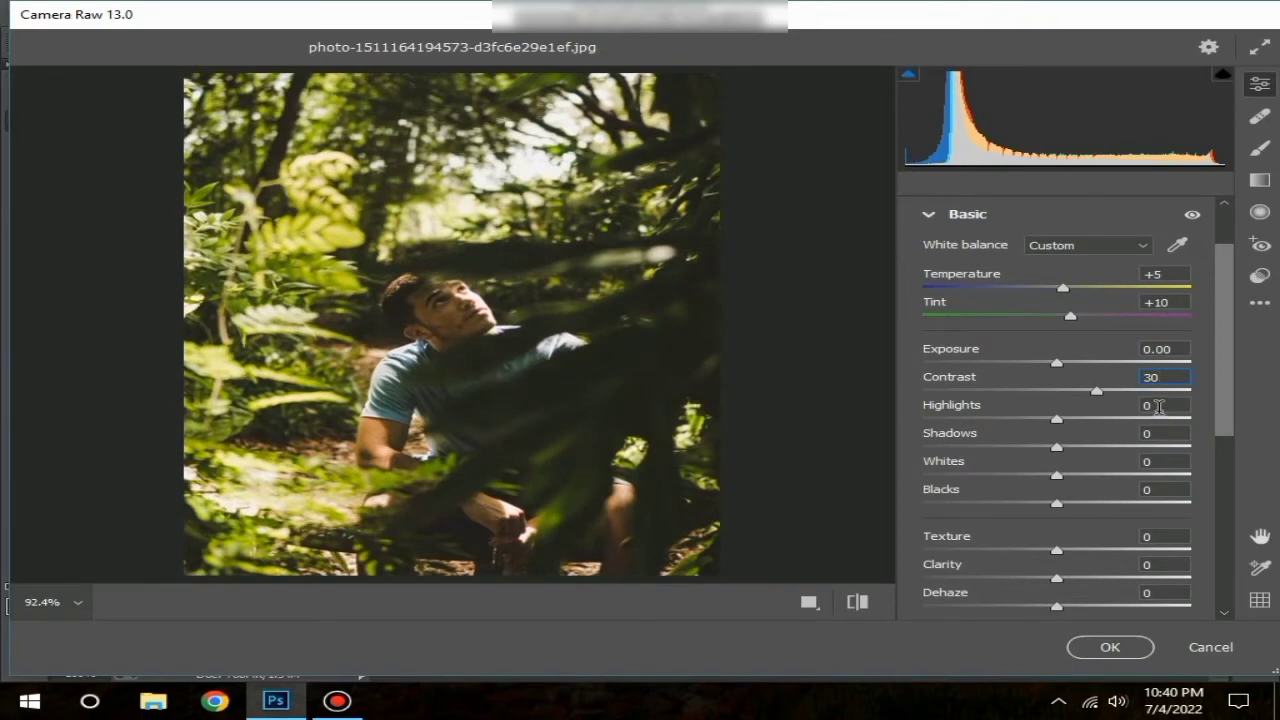
pyautogui.click(1158, 407)
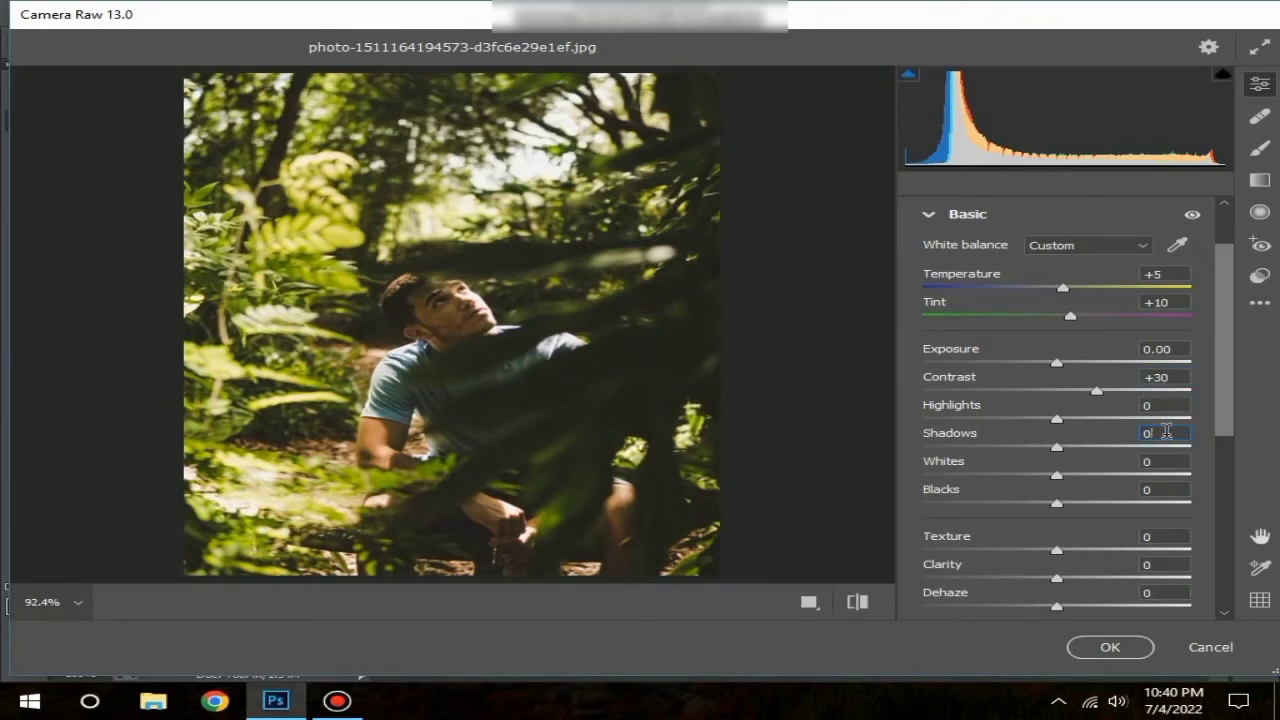
pyautogui.moveTo(1166, 432); pyautogui.dragTo(1145, 433)
pyautogui.write('-40')
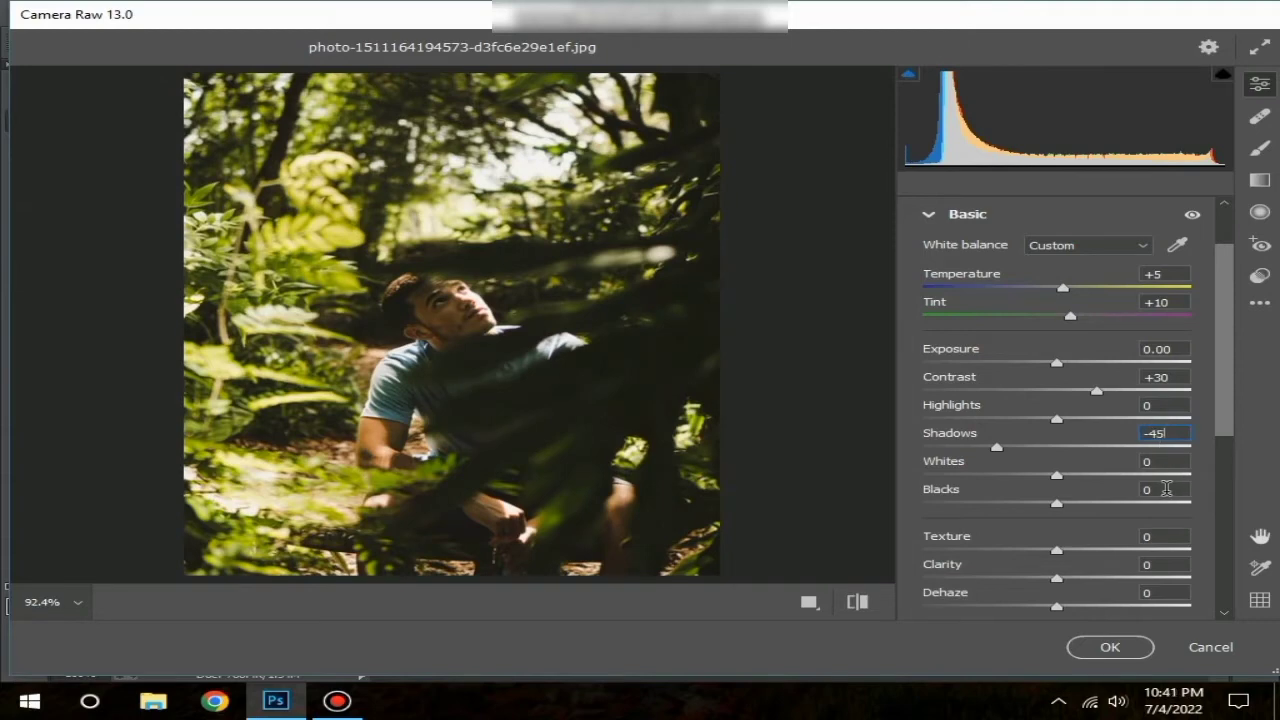
# Set the Basic Blacks to -35 and Clarity to +20
pyautogui.click(1166, 488)
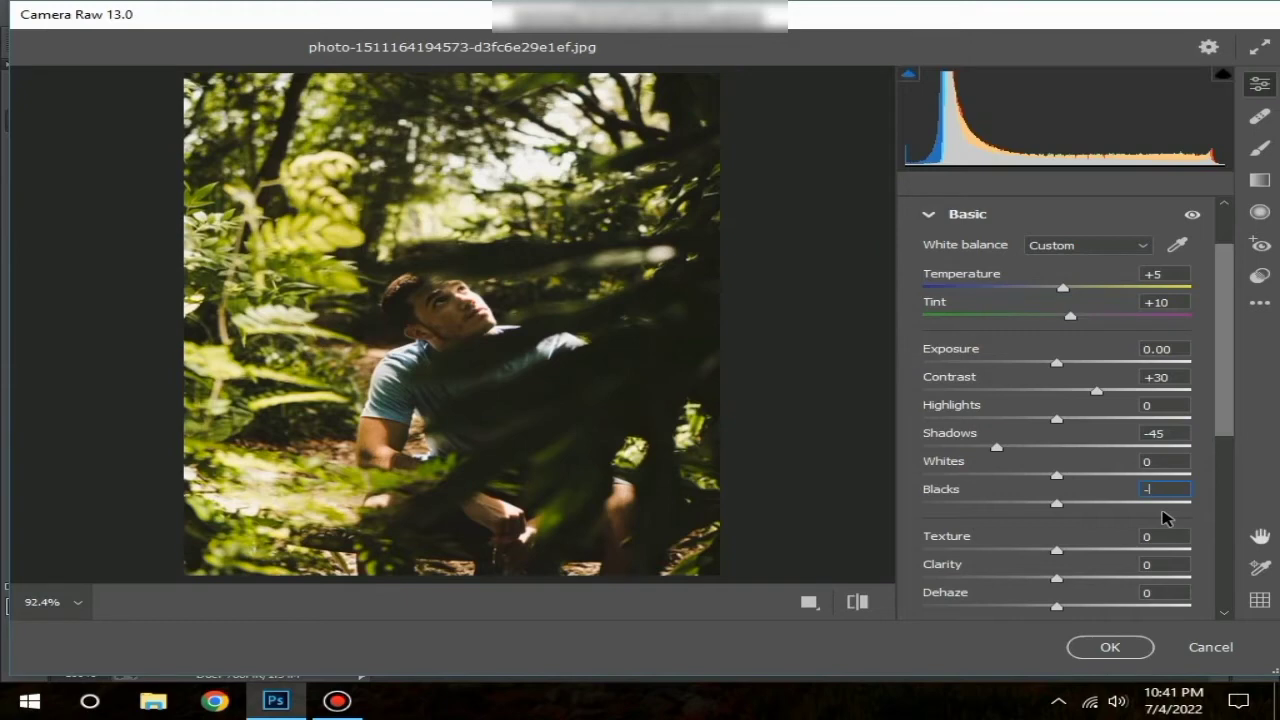
pyautogui.write('-3')
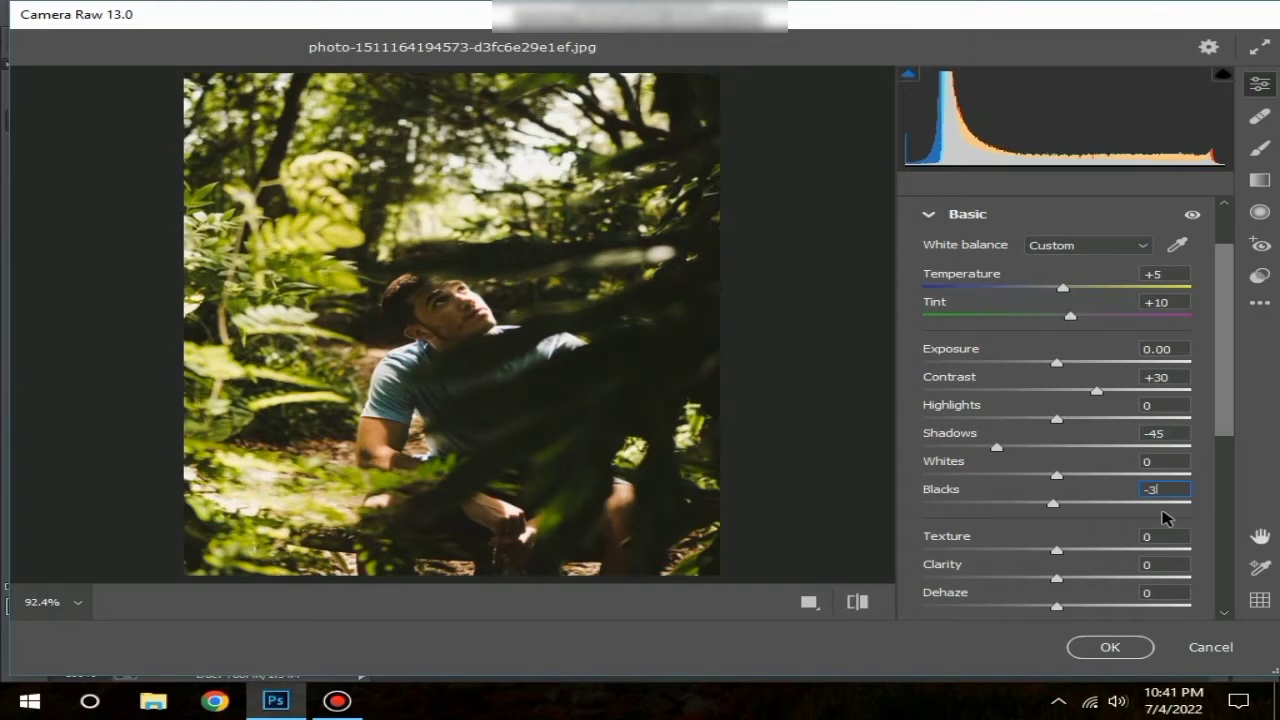
pyautogui.write('5')
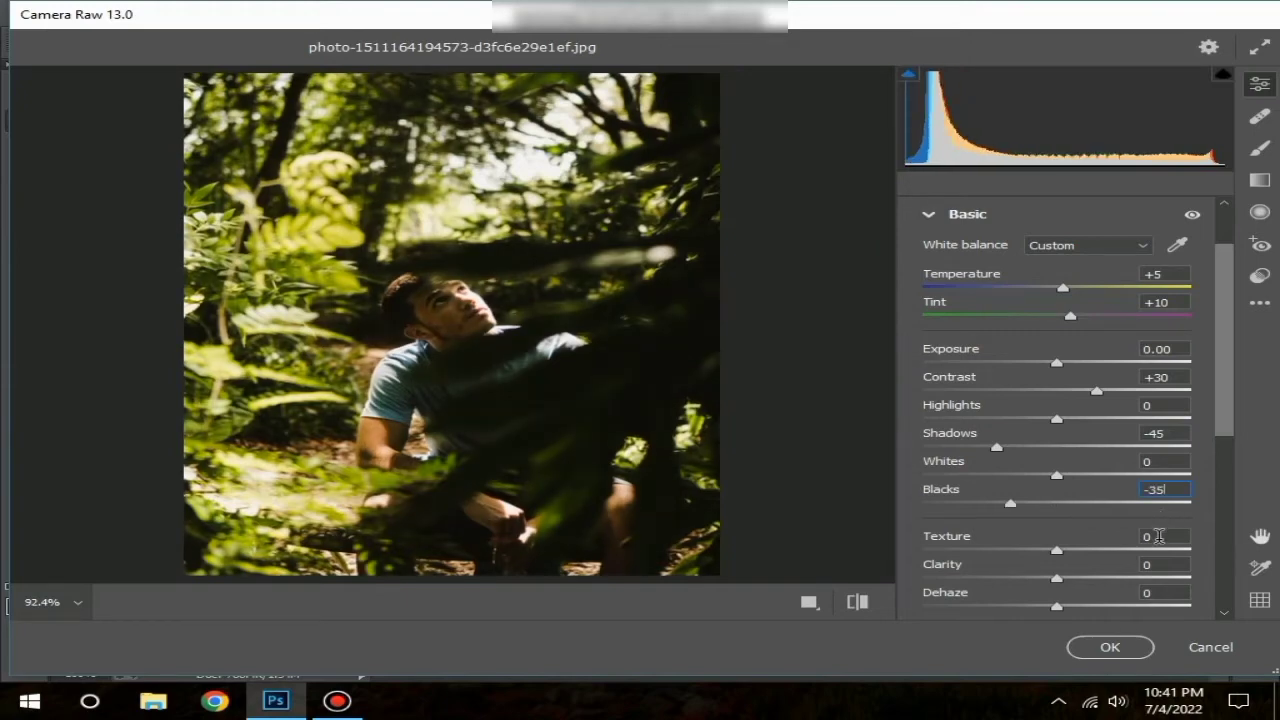
pyautogui.scroll(-1, 1160, 533)
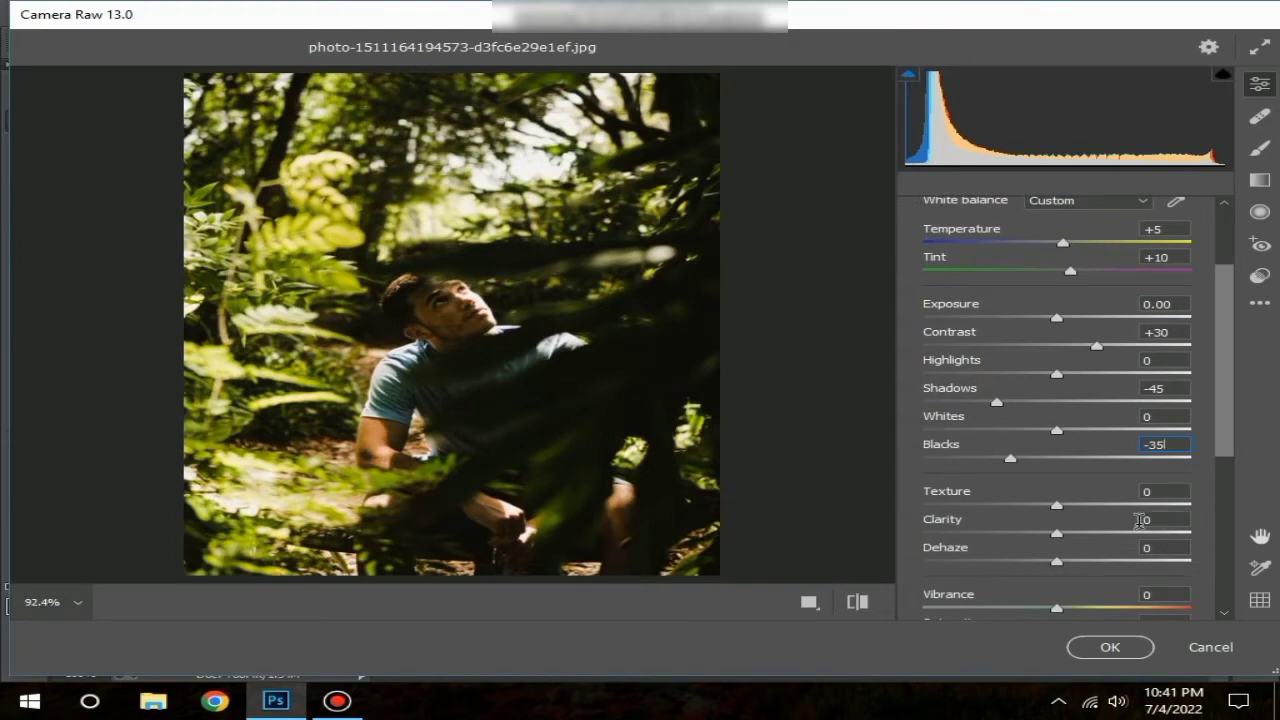
pyautogui.moveTo(1058, 533); pyautogui.dragTo(1086, 542)
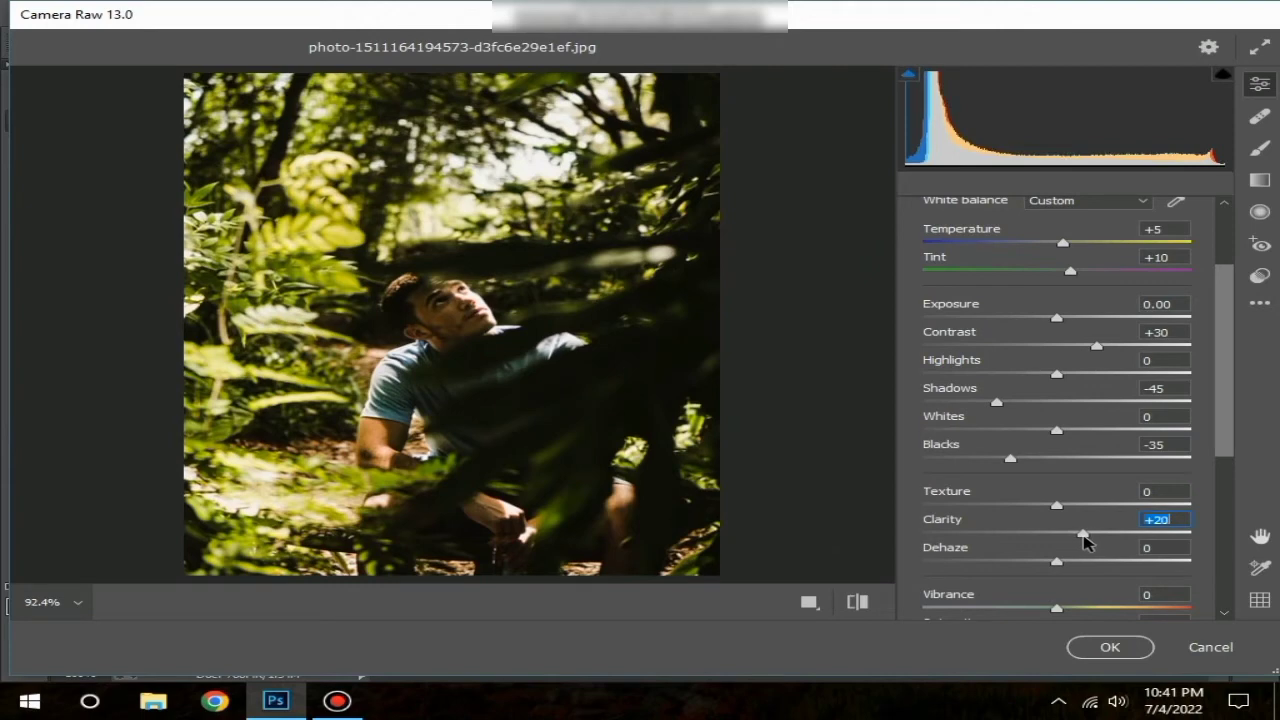
# Raise the Basic Vibrance to +20
pyautogui.scroll(-1, 1086, 540)
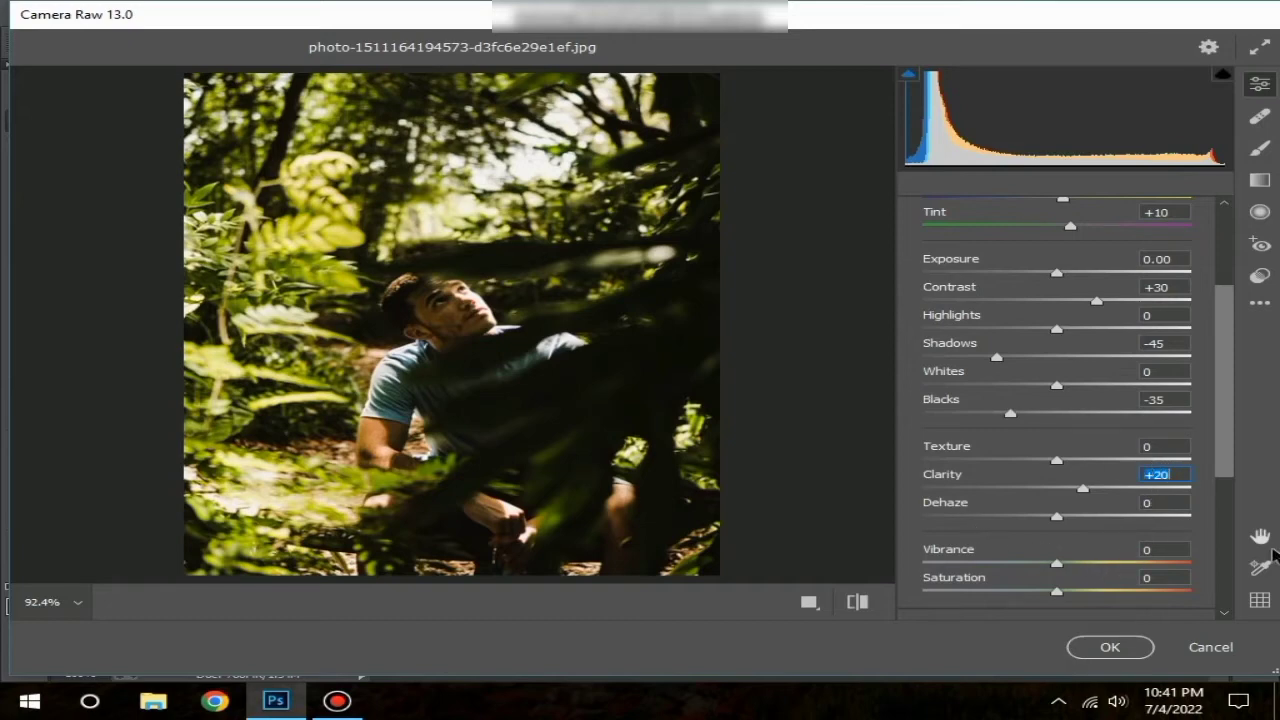
pyautogui.doubleClick(1140, 549)
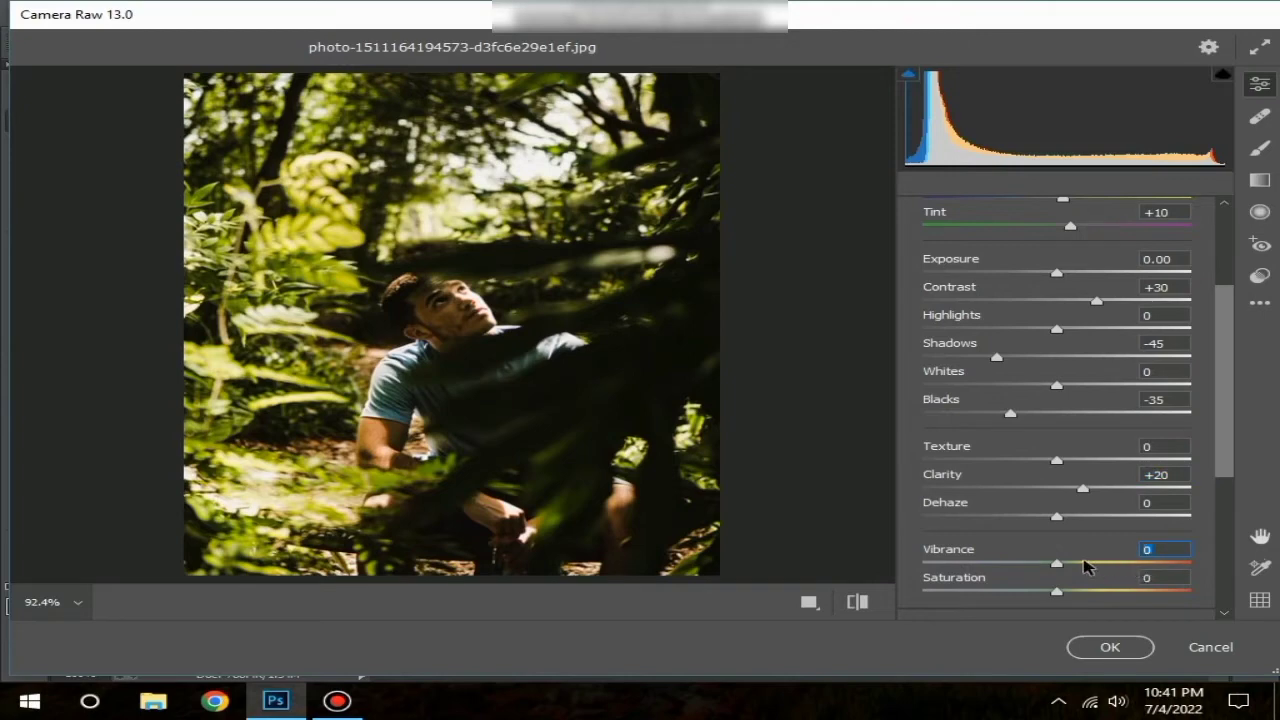
pyautogui.click(1087, 565)
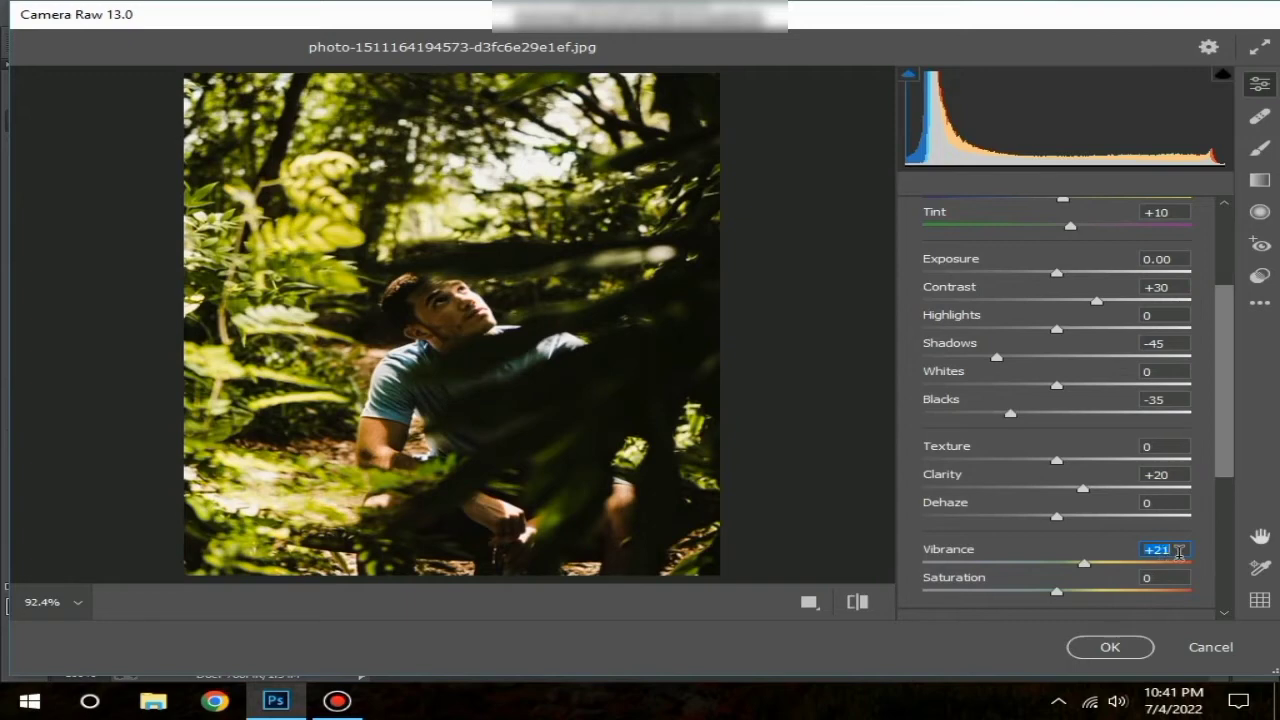
pyautogui.moveTo(1087, 568); pyautogui.dragTo(1086, 568)
# Compare the photo repeatedly between its default and current settings to check the Basic adjustments
pyautogui.scroll(-1, 1071, 580)
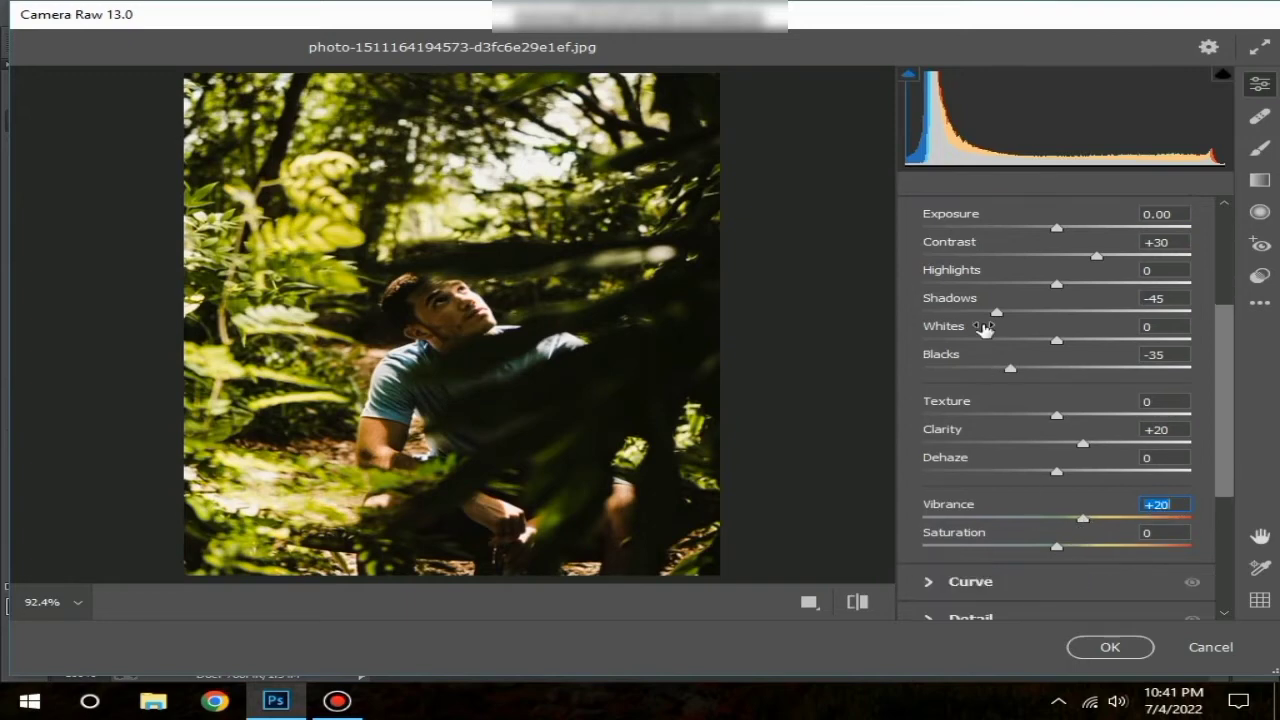
pyautogui.click(858, 606)
pyautogui.click(858, 606)
pyautogui.click(858, 606)
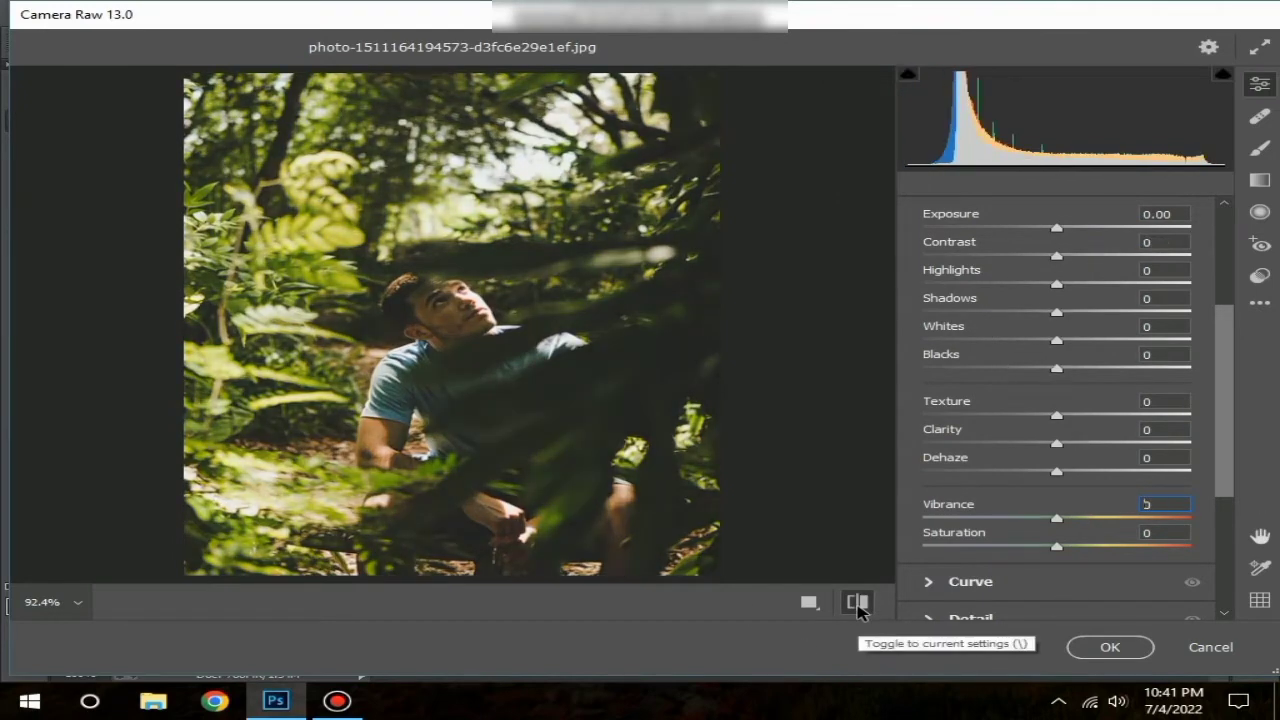
pyautogui.click(858, 606)
pyautogui.click(858, 606)
pyautogui.click(858, 606)
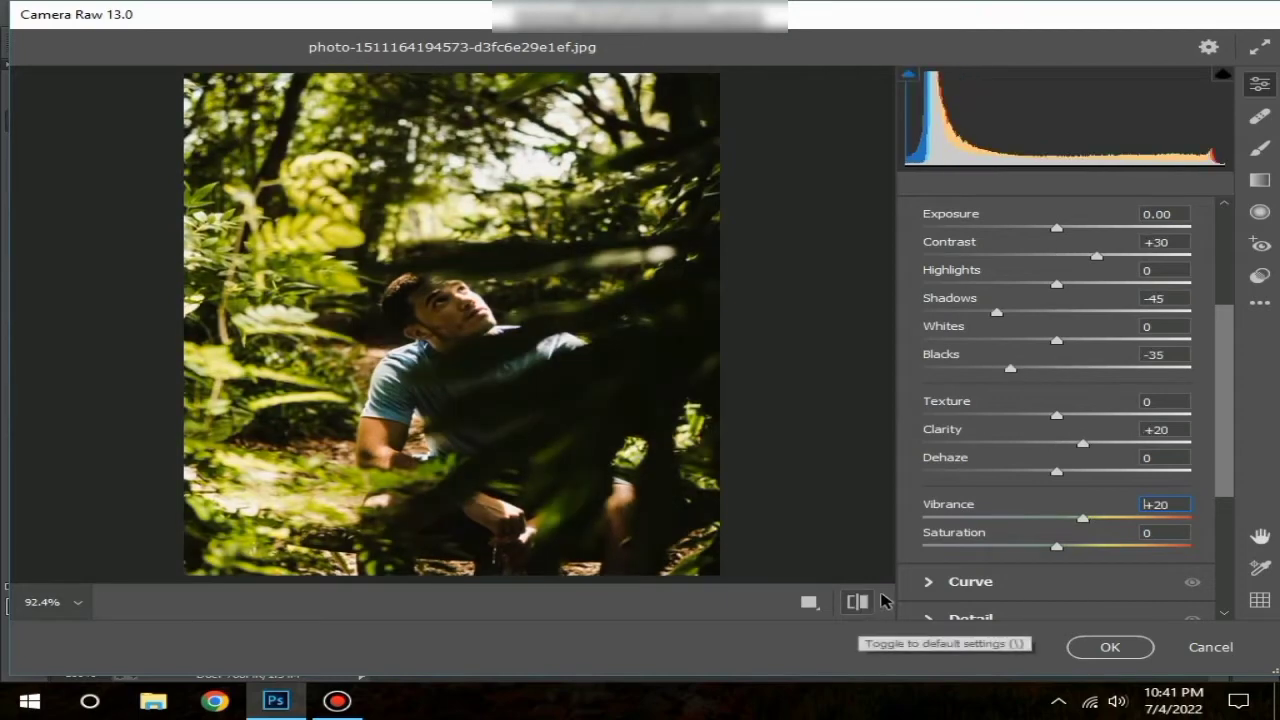
# In the Color Mixer's HSL hue settings, shift Reds to +50 and Yellows to -100
pyautogui.scroll(2, 950, 545)
pyautogui.scroll(2, 950, 545)
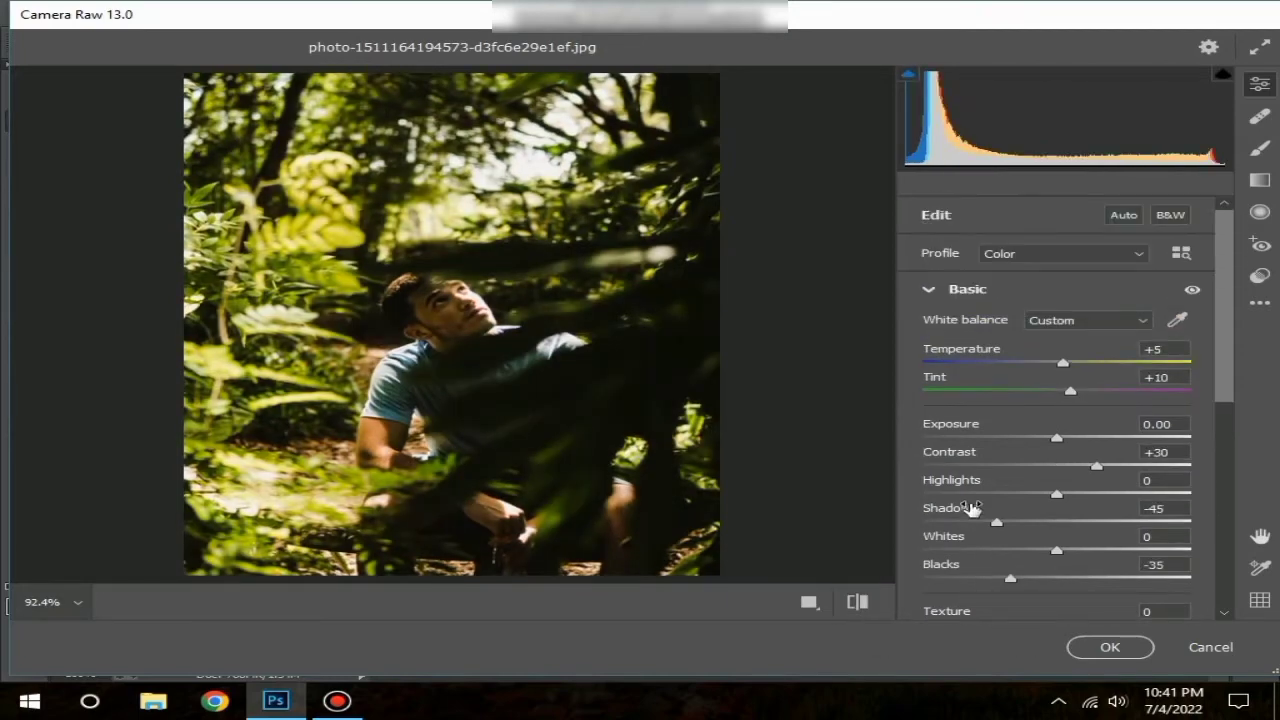
pyautogui.click(932, 294)
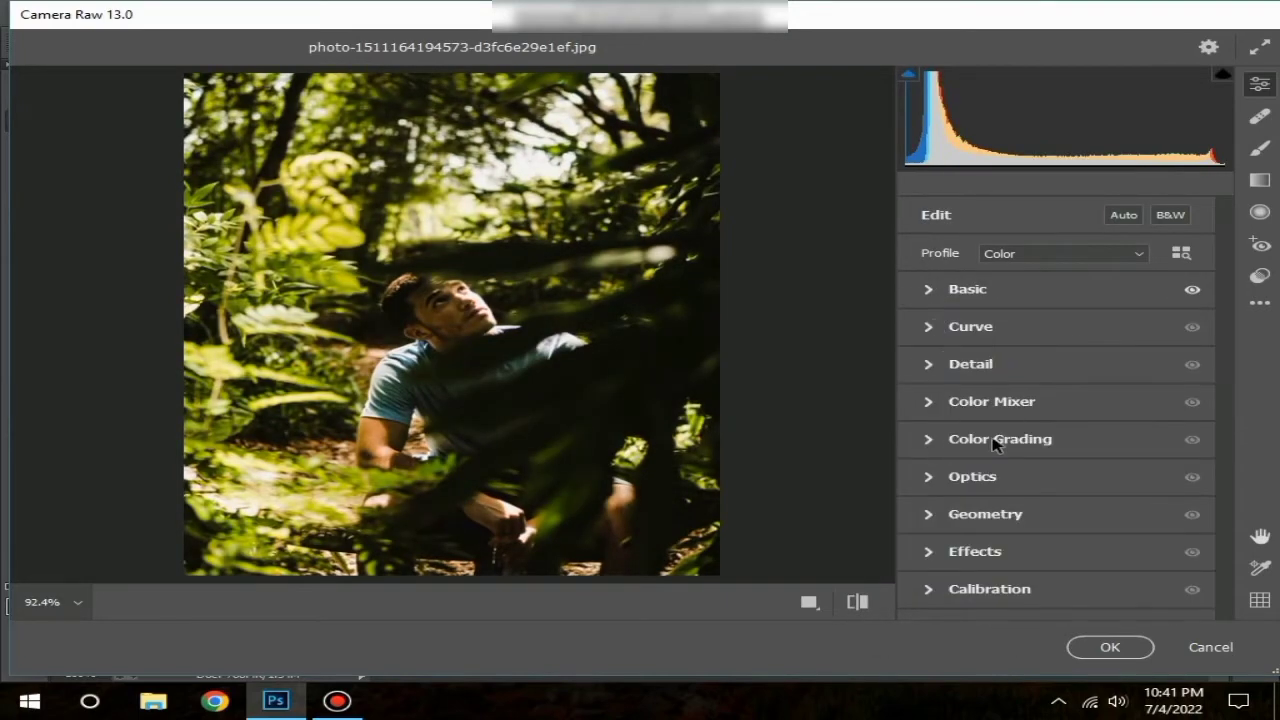
pyautogui.click(936, 368)
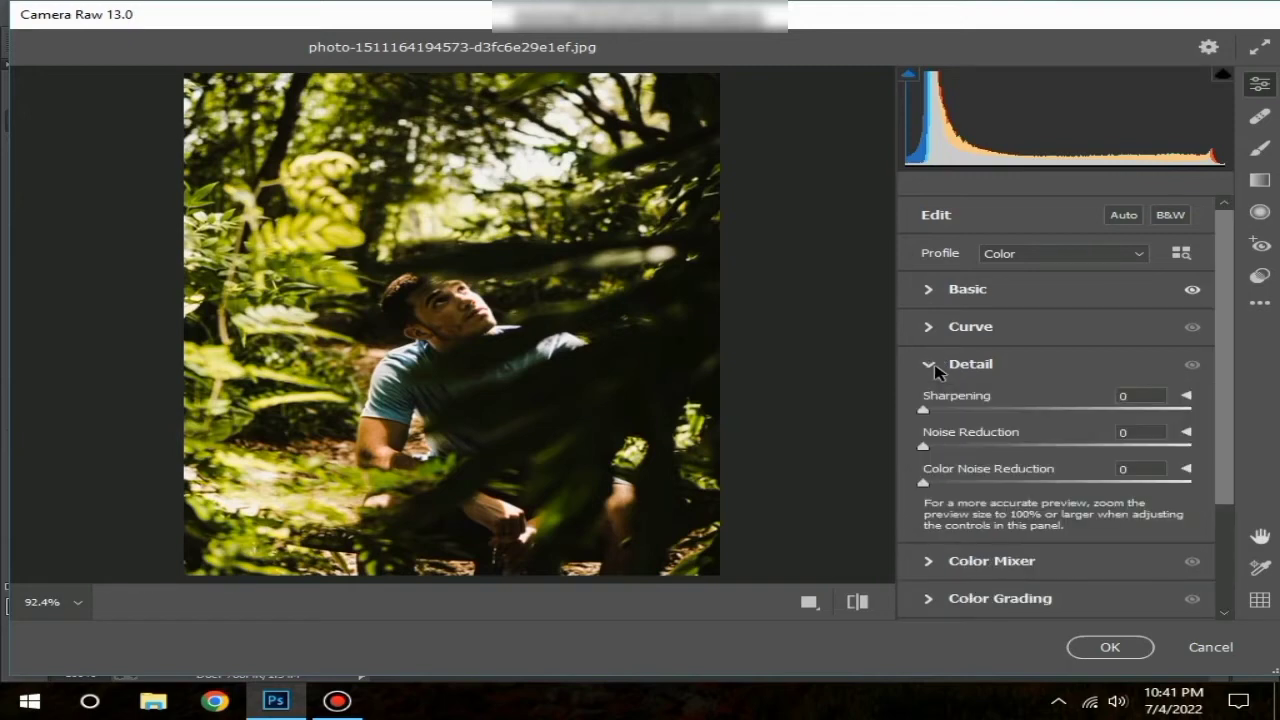
pyautogui.click(933, 365)
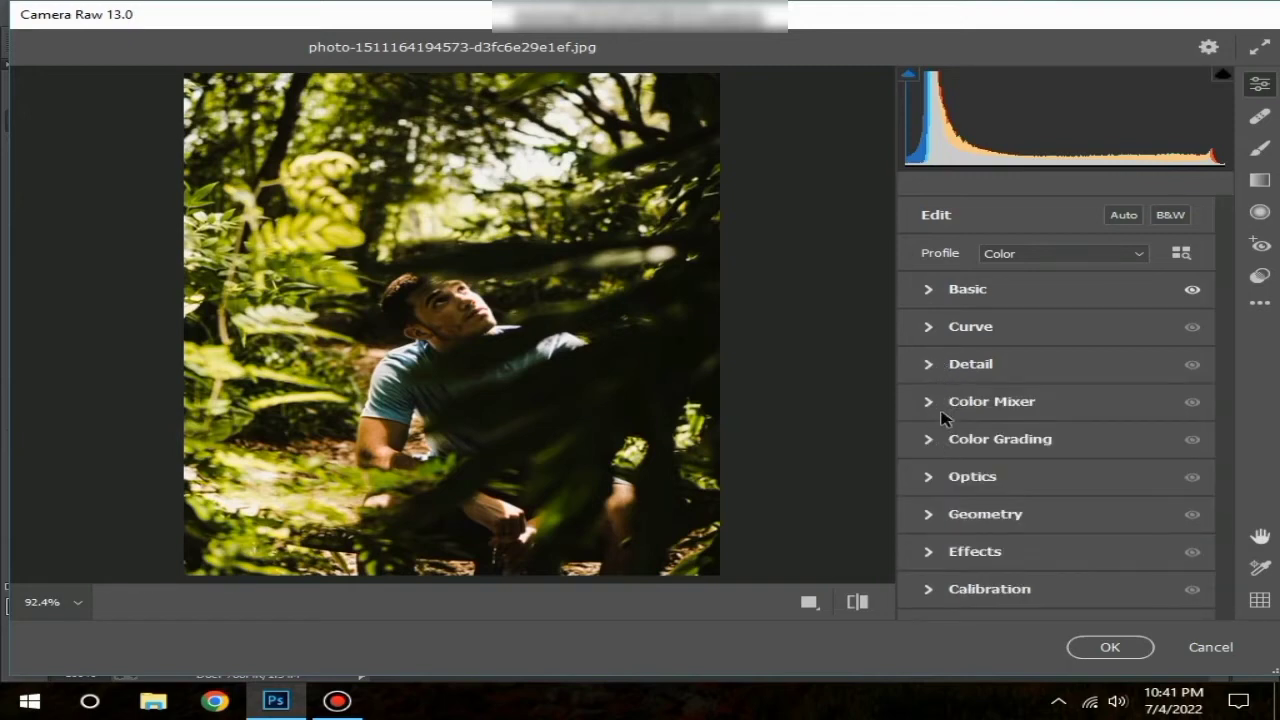
pyautogui.click(940, 403)
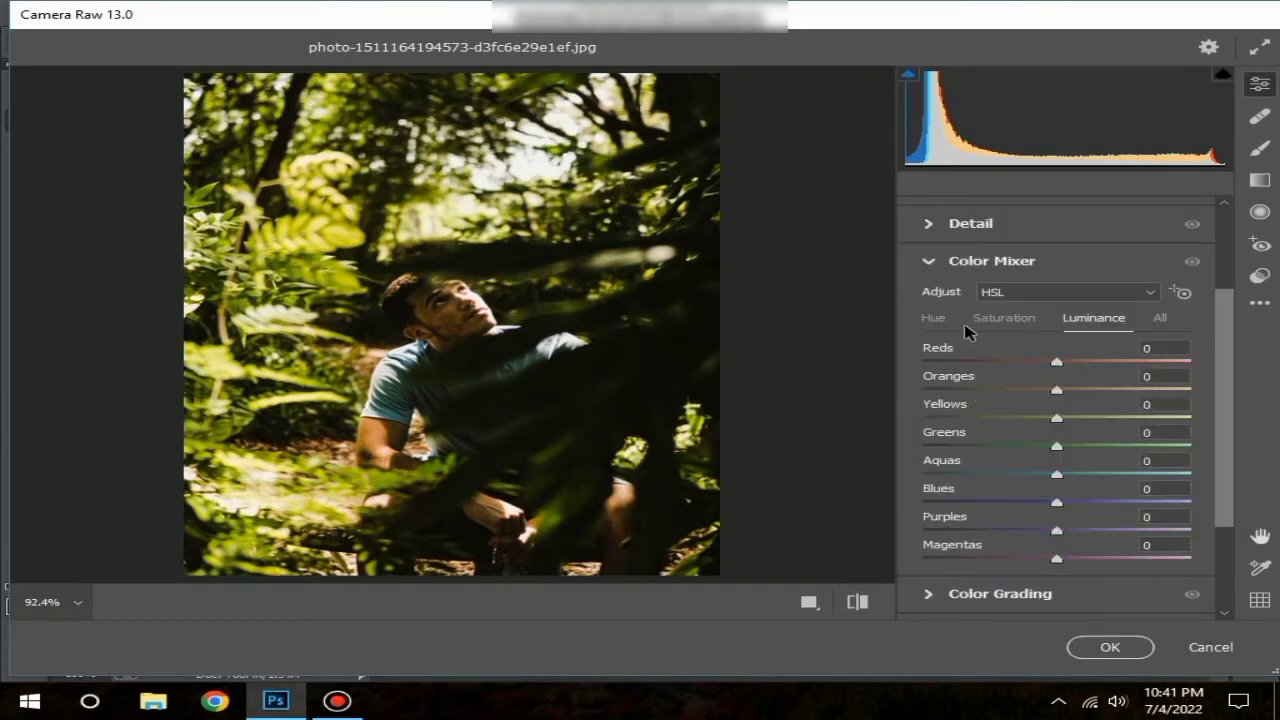
pyautogui.click(933, 318)
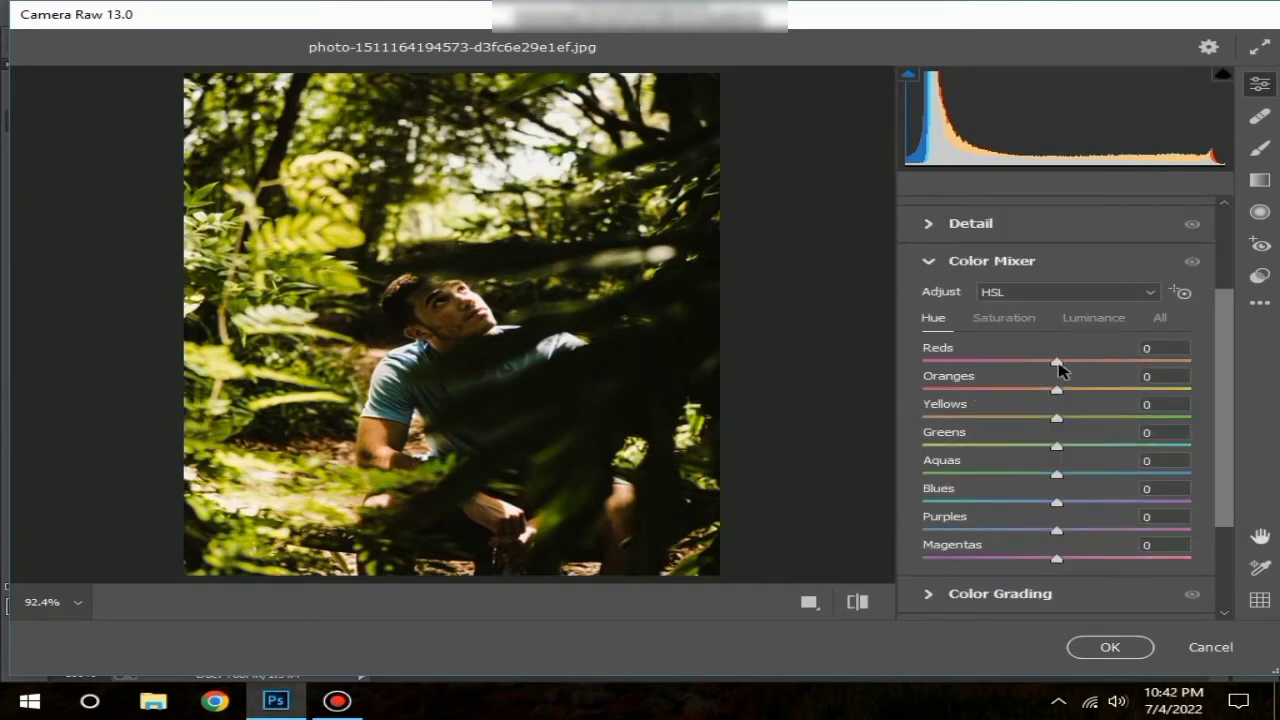
pyautogui.moveTo(1058, 363); pyautogui.dragTo(1125, 363)
pyautogui.moveTo(1061, 421); pyautogui.dragTo(905, 430)
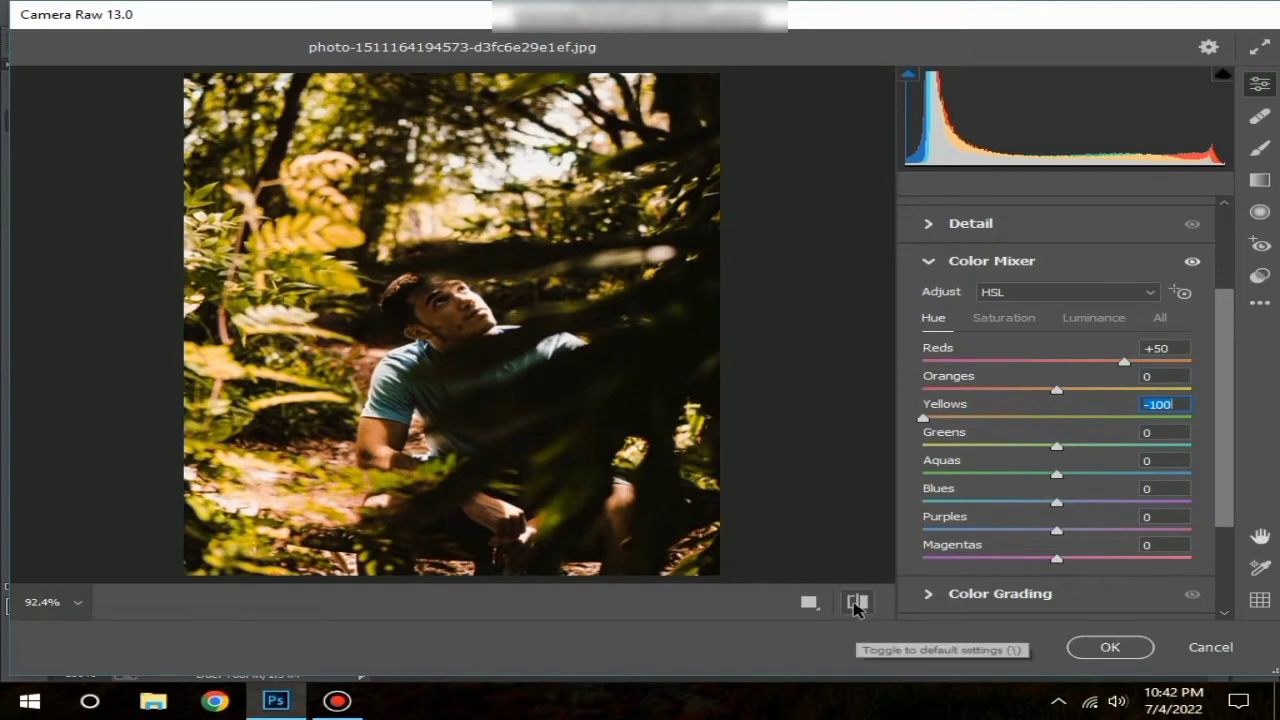
# Compare the photo between its default and current settings to check the hue shifts
pyautogui.click(855, 603)
pyautogui.click(855, 603)
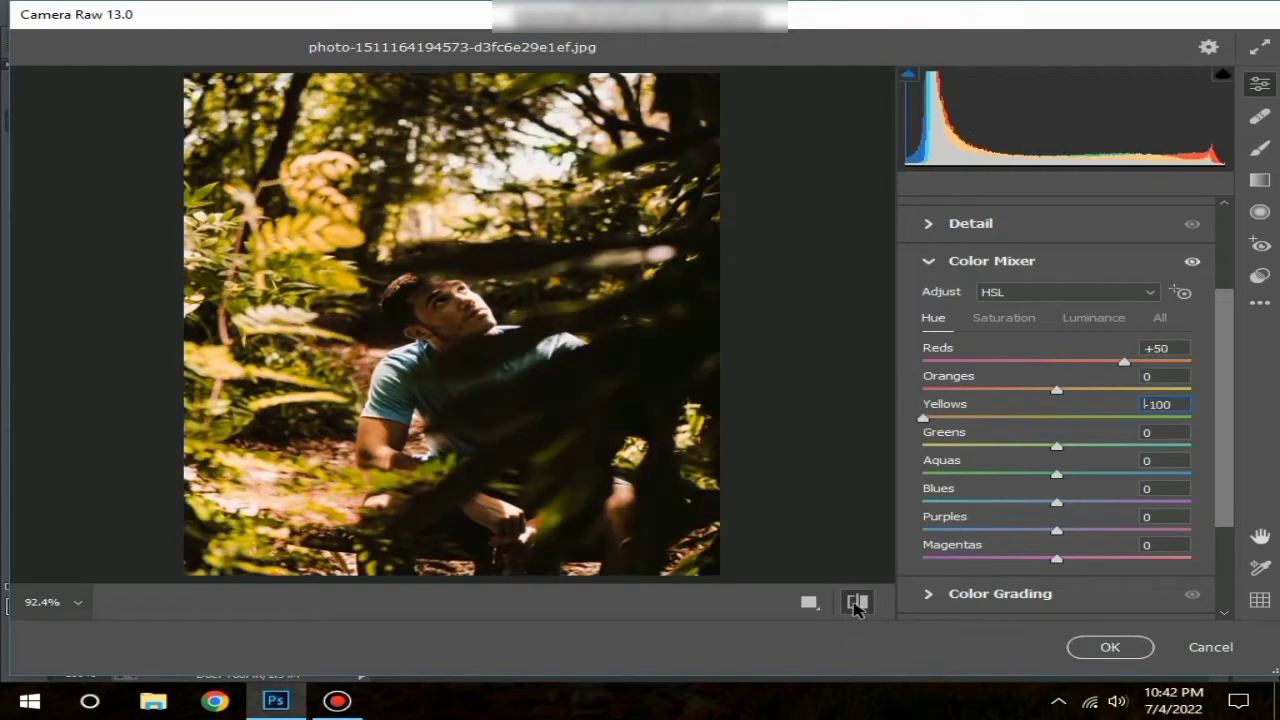
pyautogui.click(855, 603)
pyautogui.click(855, 603)
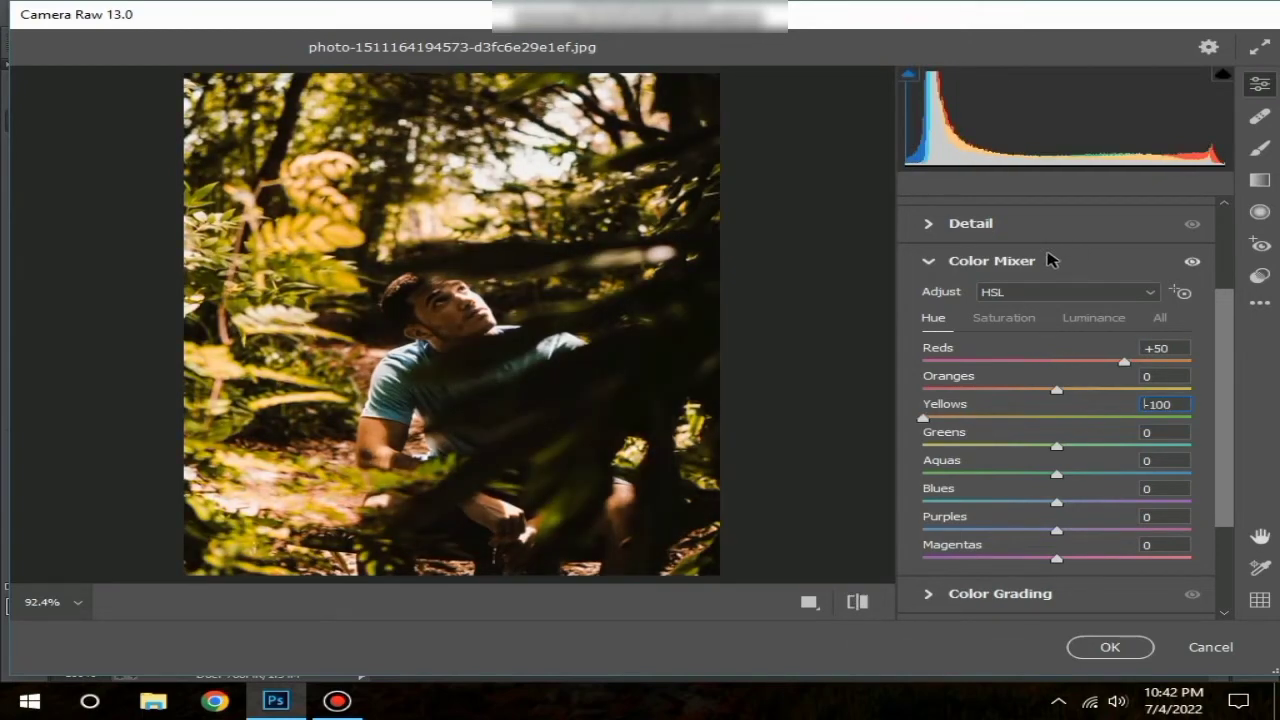
# In the Color Mixer's saturation settings, reduce Oranges to -25 and Yellows to -100
pyautogui.click(1008, 320)
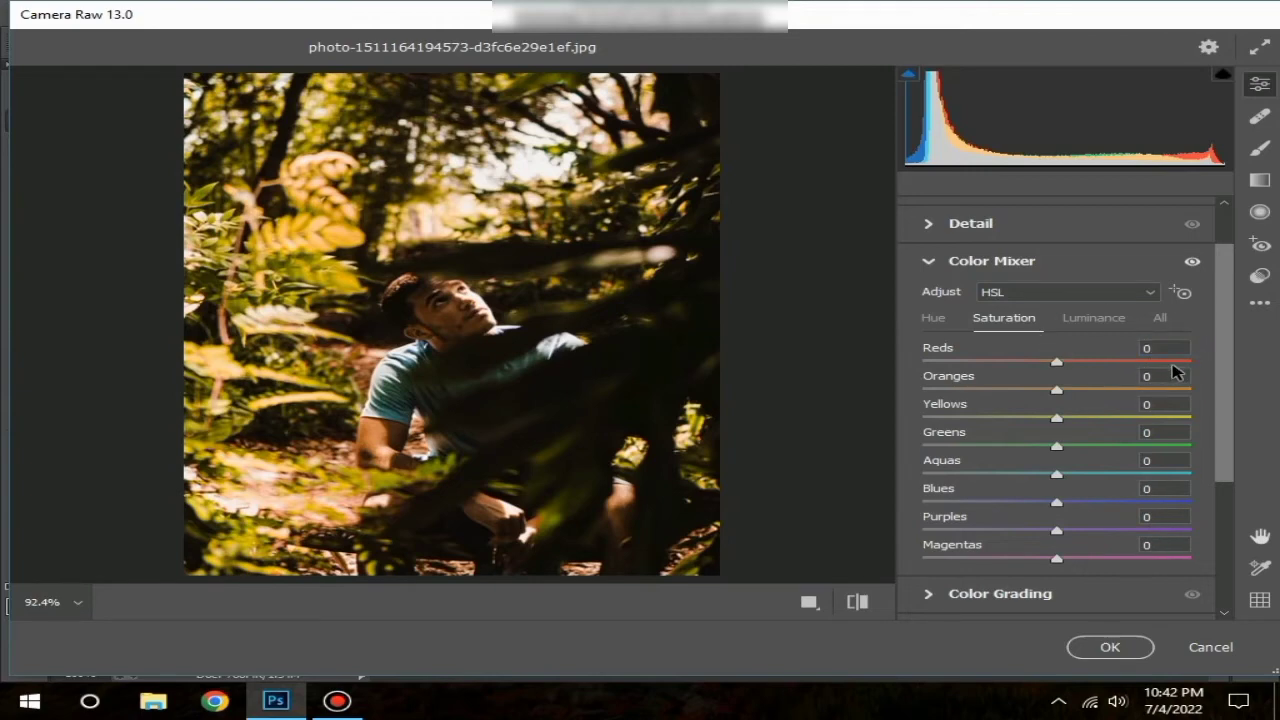
pyautogui.moveTo(1056, 390); pyautogui.dragTo(1016, 393)
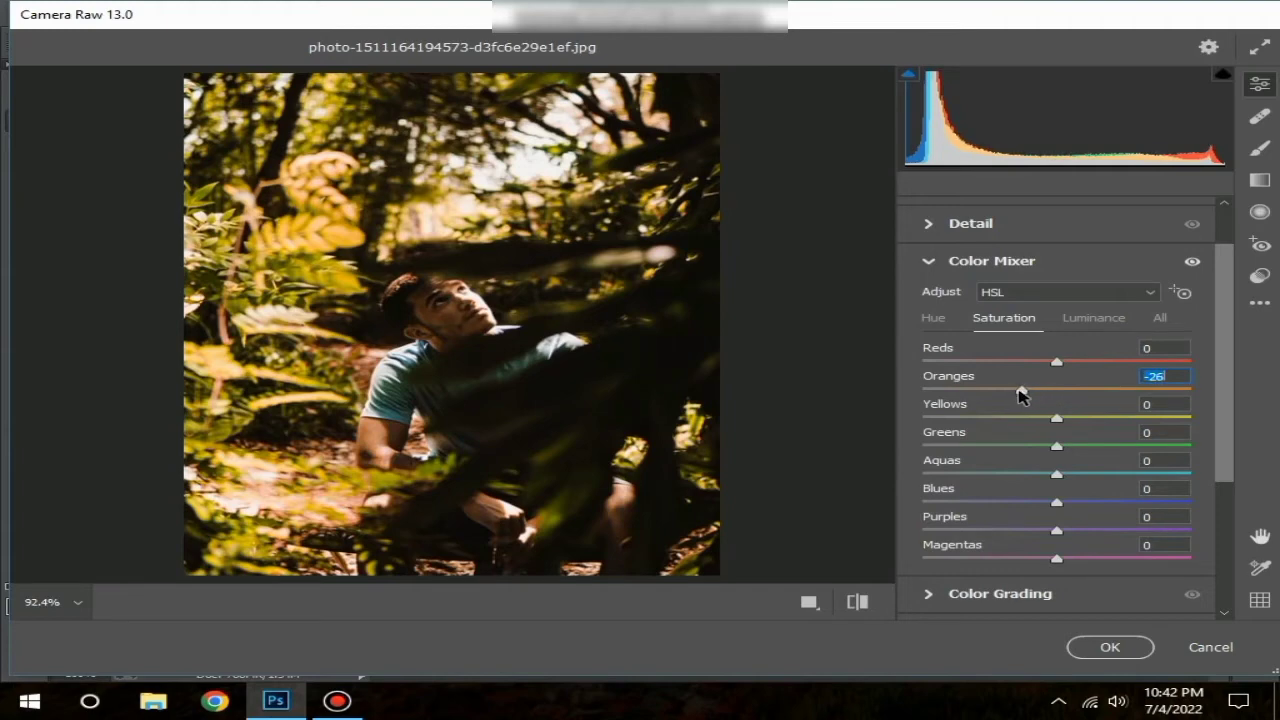
pyautogui.moveTo(1021, 395); pyautogui.dragTo(1024, 392)
pyautogui.write('-25')
pyautogui.click(1166, 399)
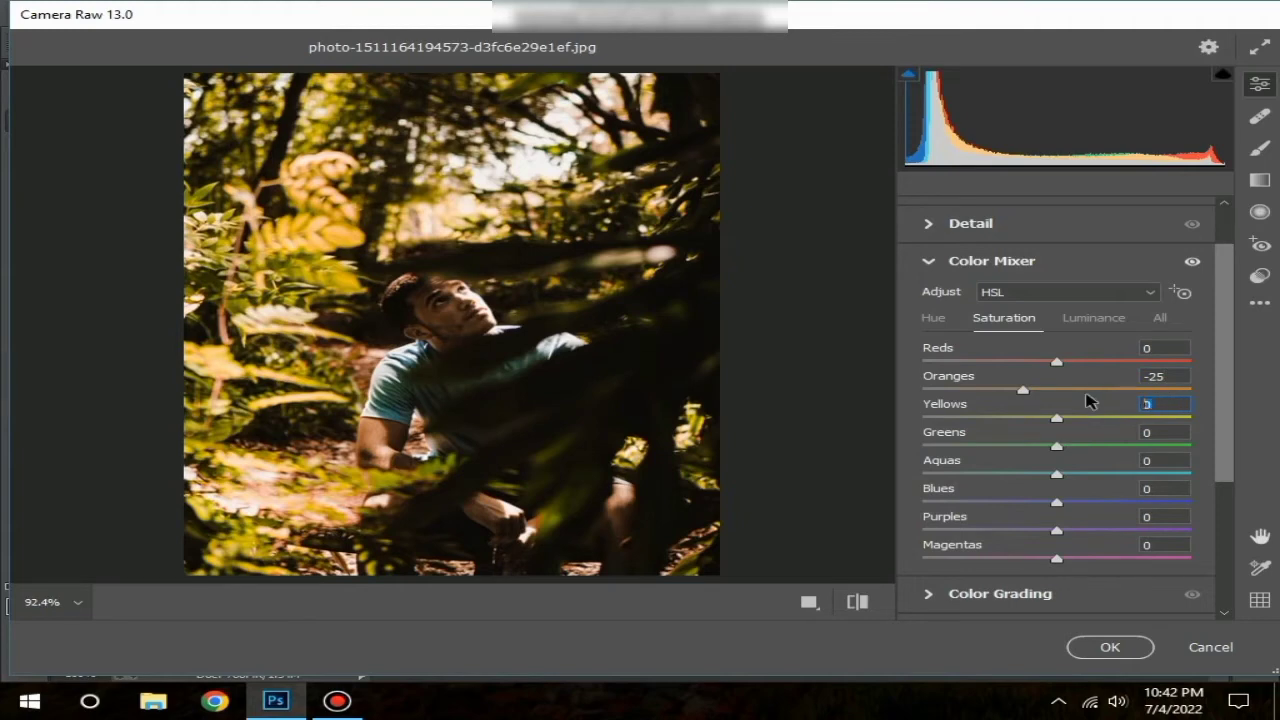
pyautogui.write('-100')
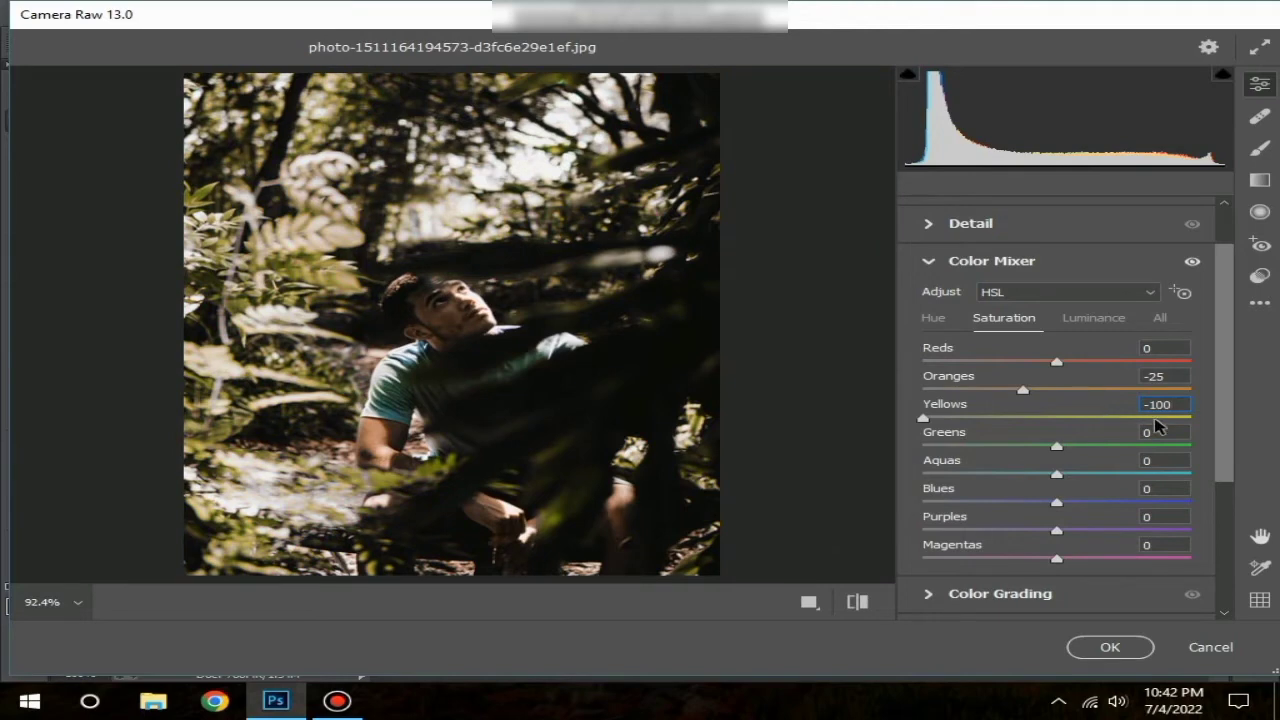
# Reduce the Color Mixer saturation of Greens to -95 and Aquas to -100
pyautogui.click(1163, 432)
pyautogui.write('-95')
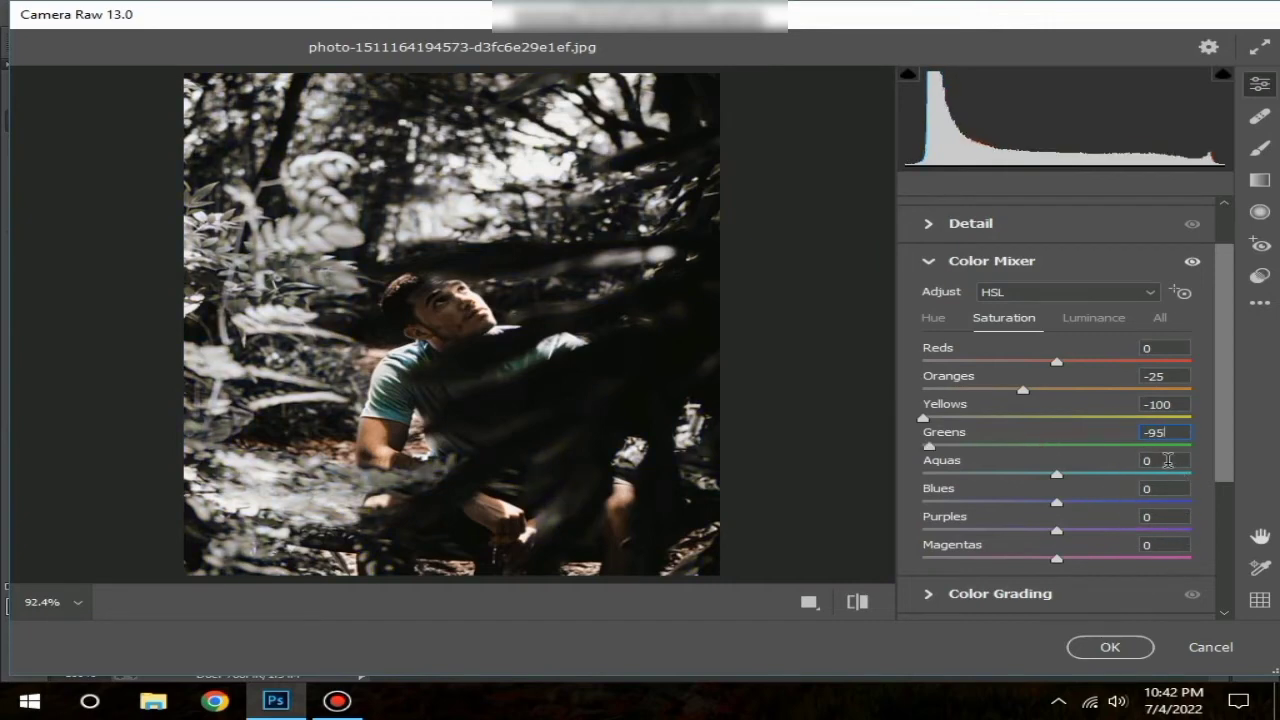
pyautogui.click(1166, 459)
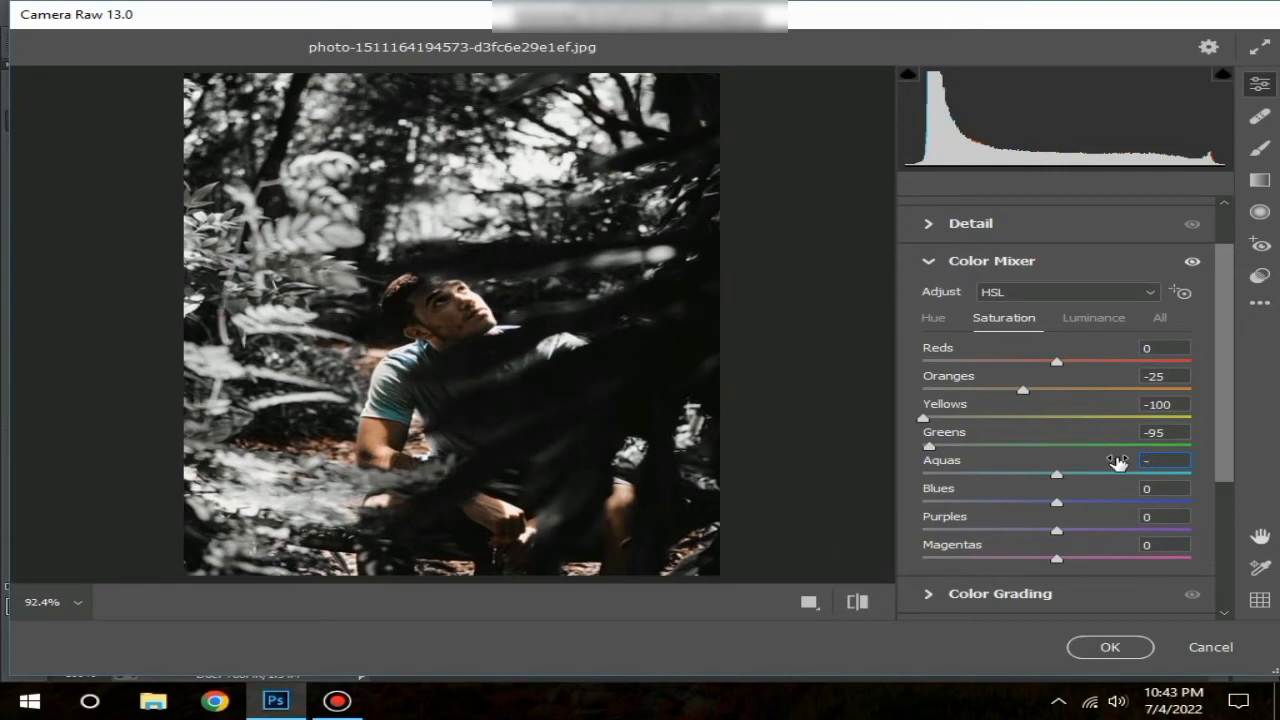
pyautogui.write('-100')
# Set the Color Mixer saturation of Blues to -100
pyautogui.click(1165, 487)
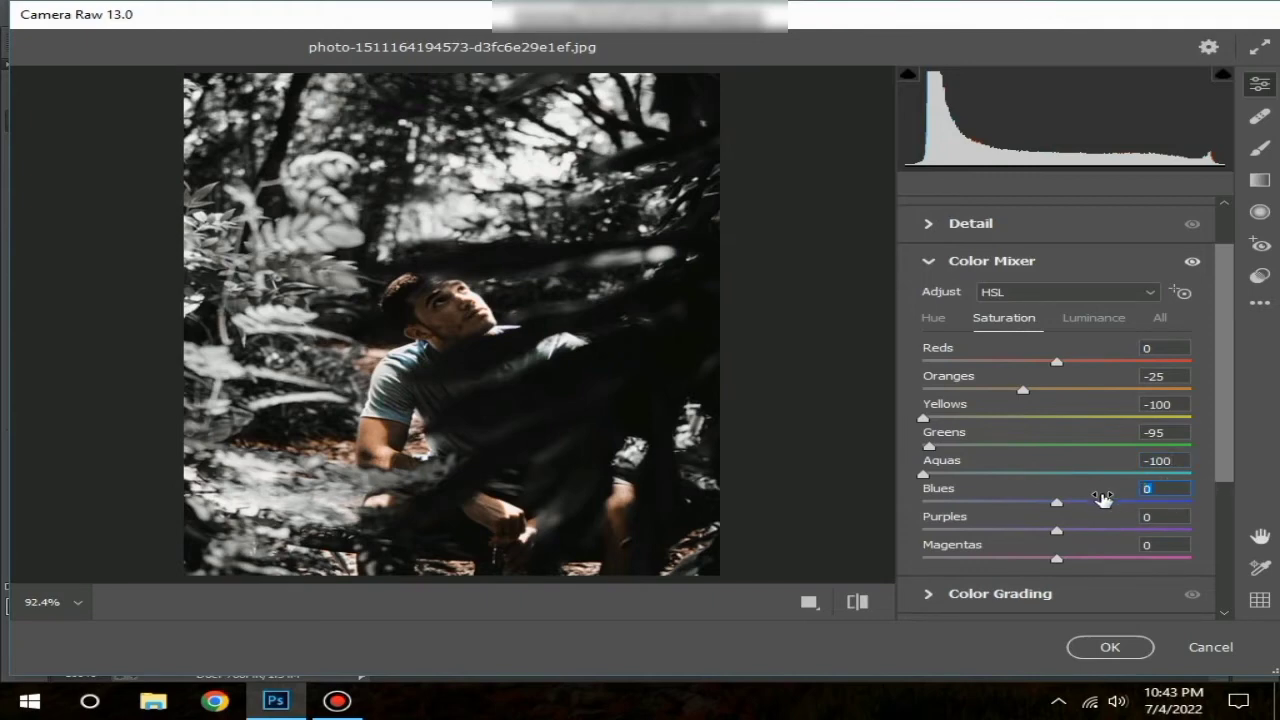
pyautogui.write('-9')
pyautogui.write('8')
pyautogui.write('100')
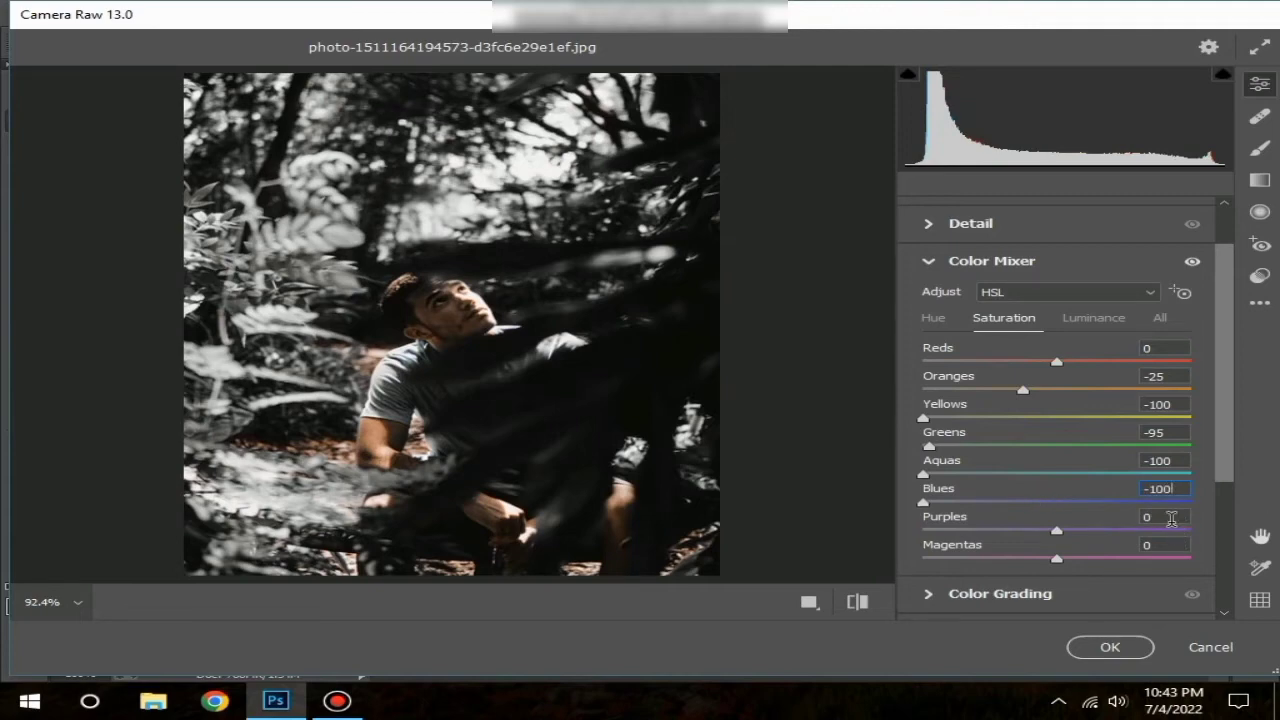
# Set the Color Mixer saturation of both Purples and Magentas to -100
pyautogui.click(1162, 517)
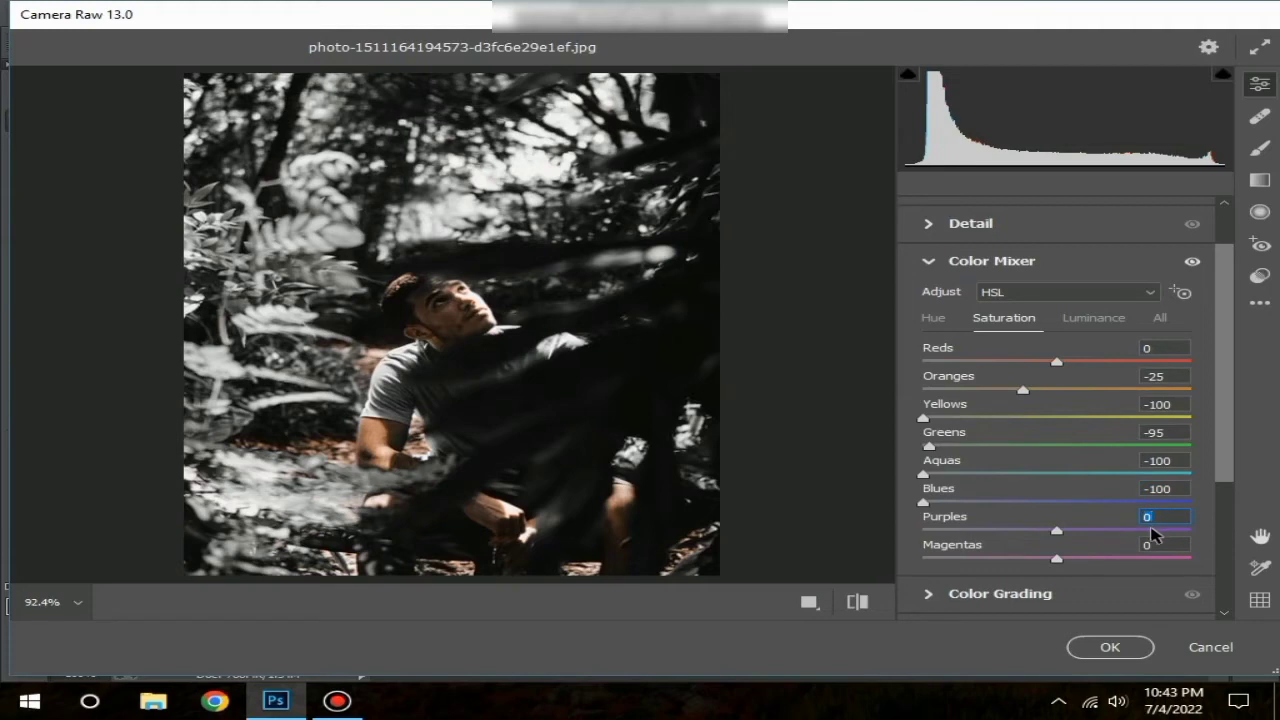
pyautogui.write('100')
pyautogui.moveTo(1190, 530); pyautogui.dragTo(897, 531)
pyautogui.scroll(-1, 1155, 544)
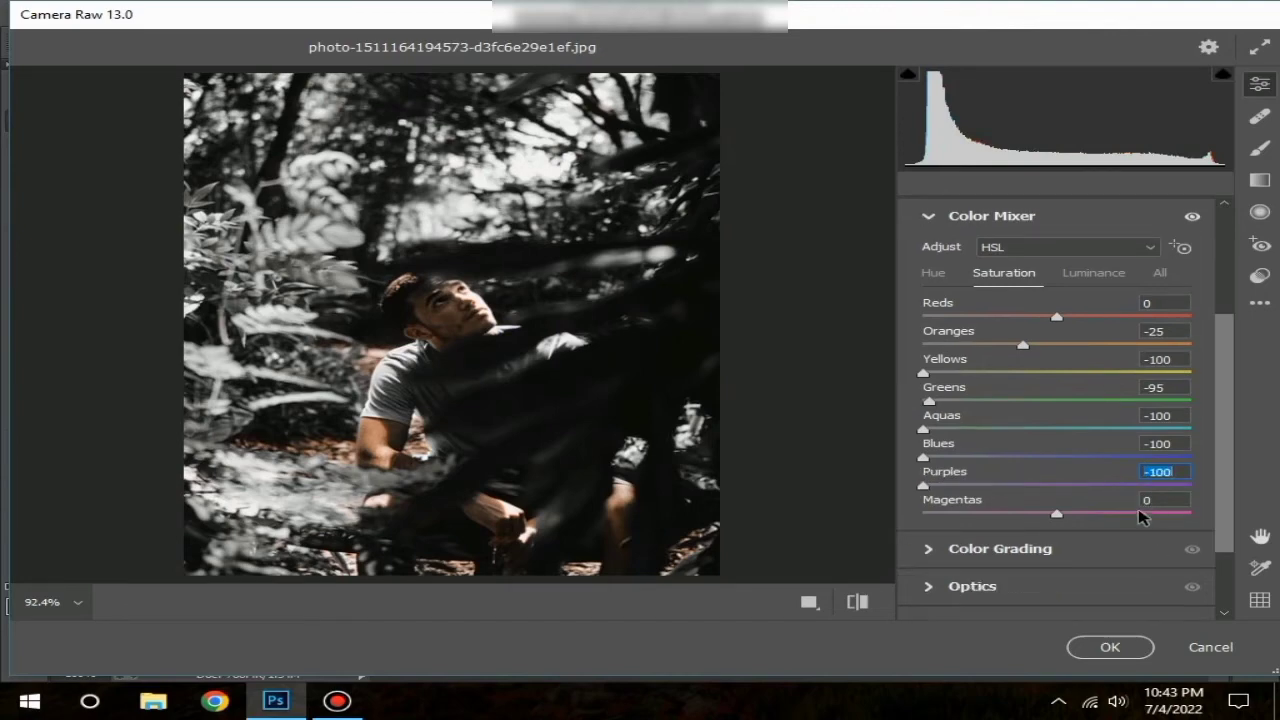
pyautogui.moveTo(1056, 514); pyautogui.dragTo(910, 515)
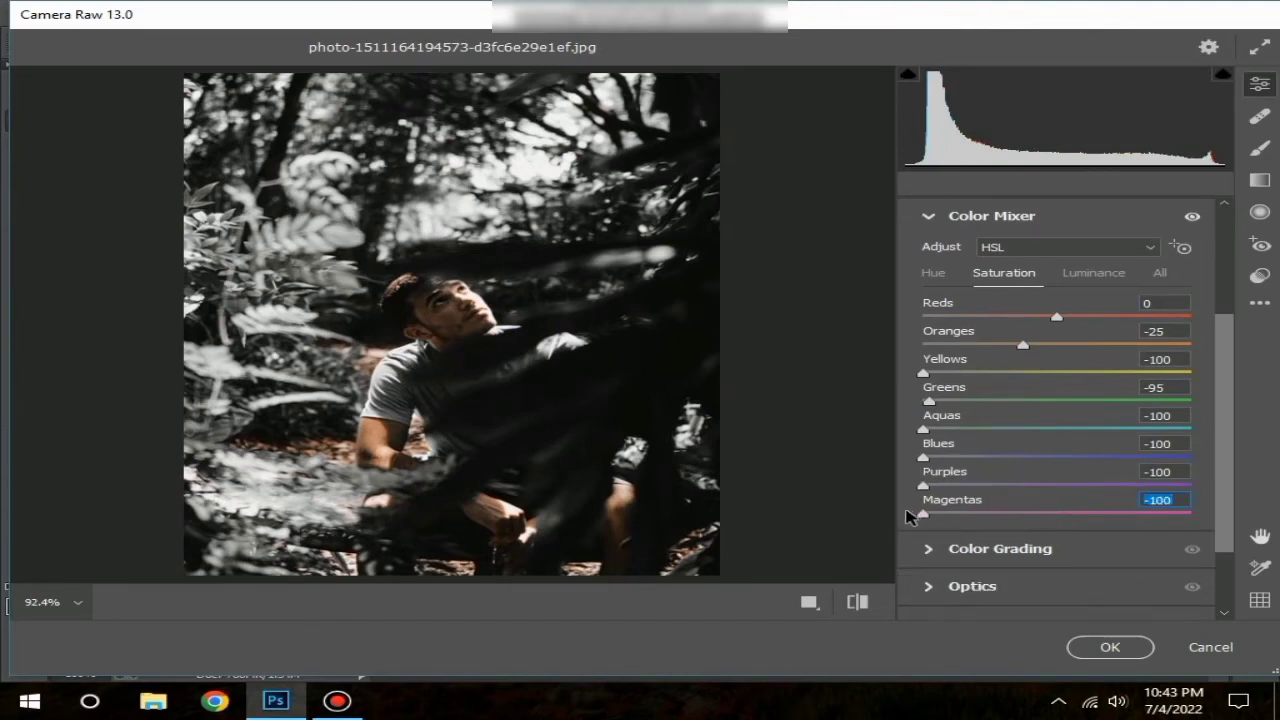
pyautogui.scroll(-1, 1012, 490)
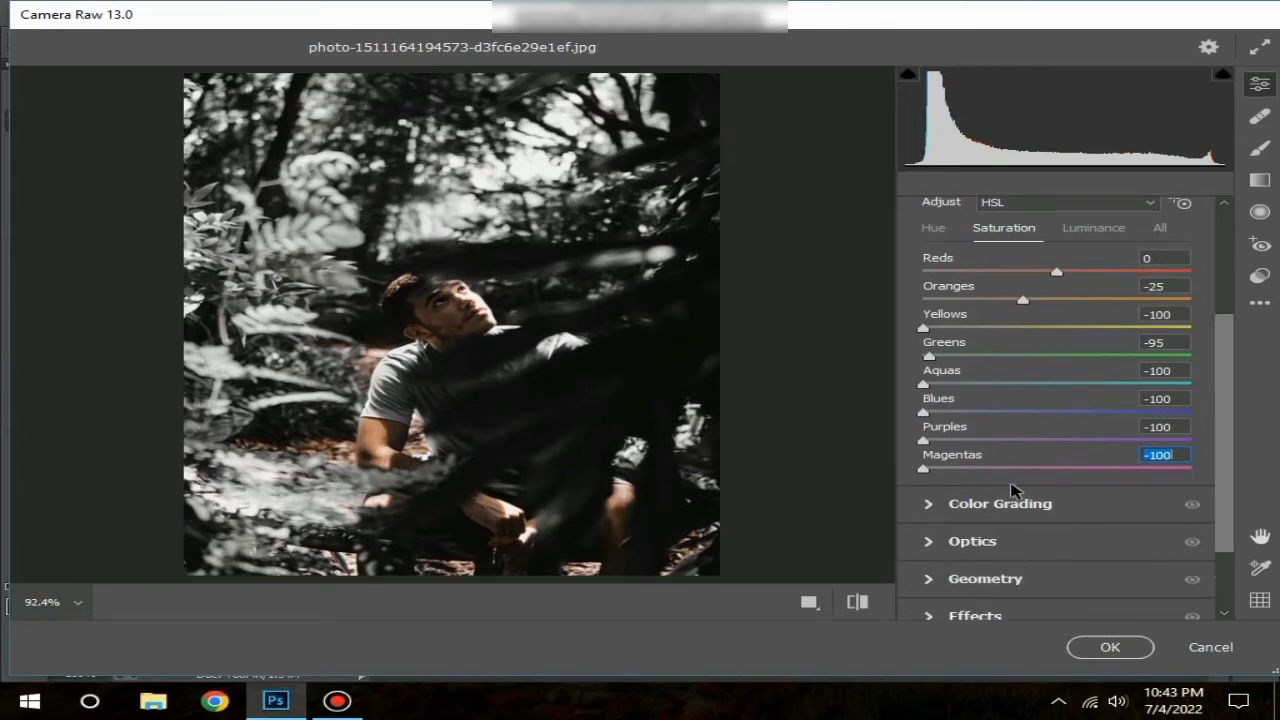
pyautogui.scroll(3, 1013, 490)
pyautogui.scroll(-2, 1013, 490)
pyautogui.scroll(1, 1014, 489)
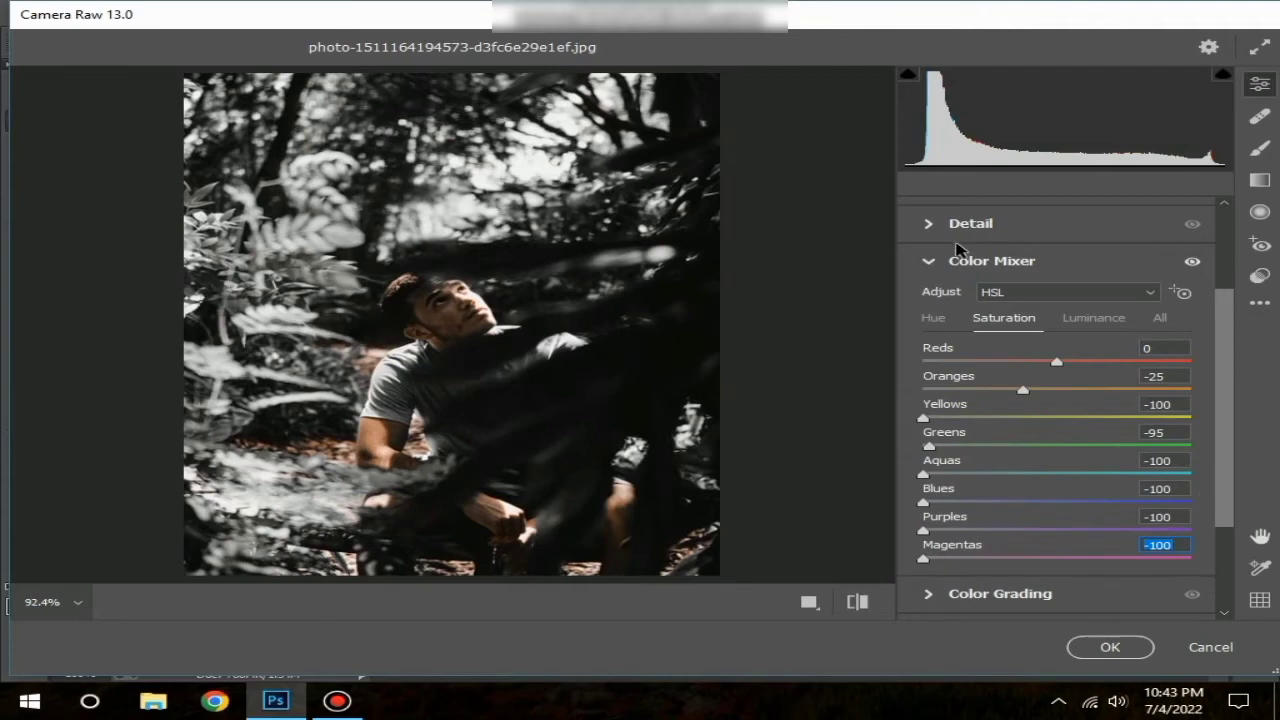
pyautogui.click(942, 262)
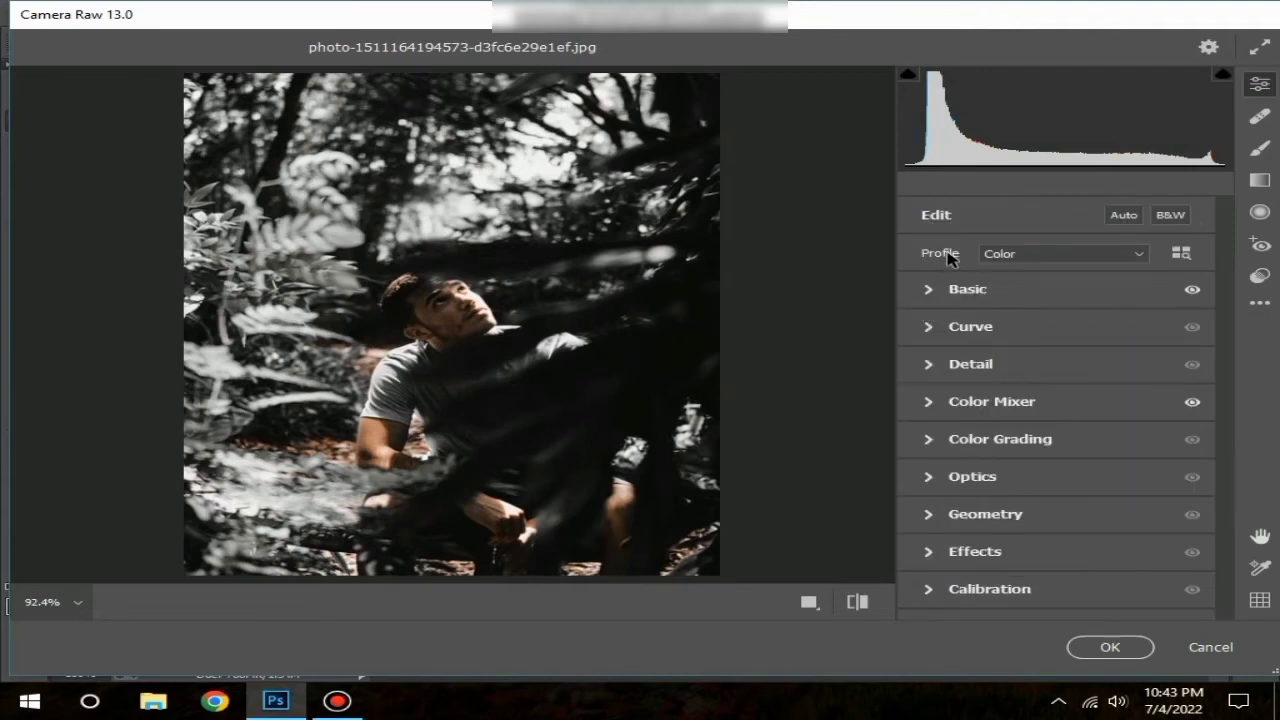
pyautogui.click(944, 404)
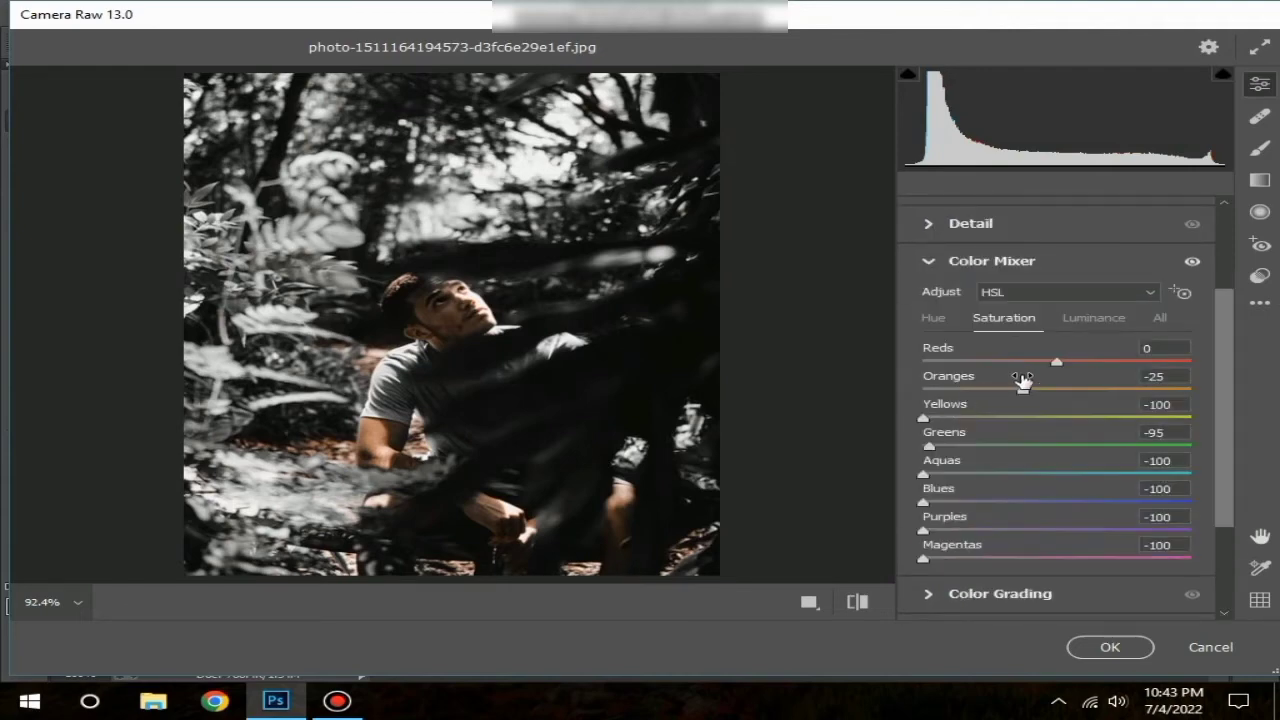
# In the Color Mixer's luminance settings, raise Reds and Oranges to +10 each
pyautogui.click(1082, 320)
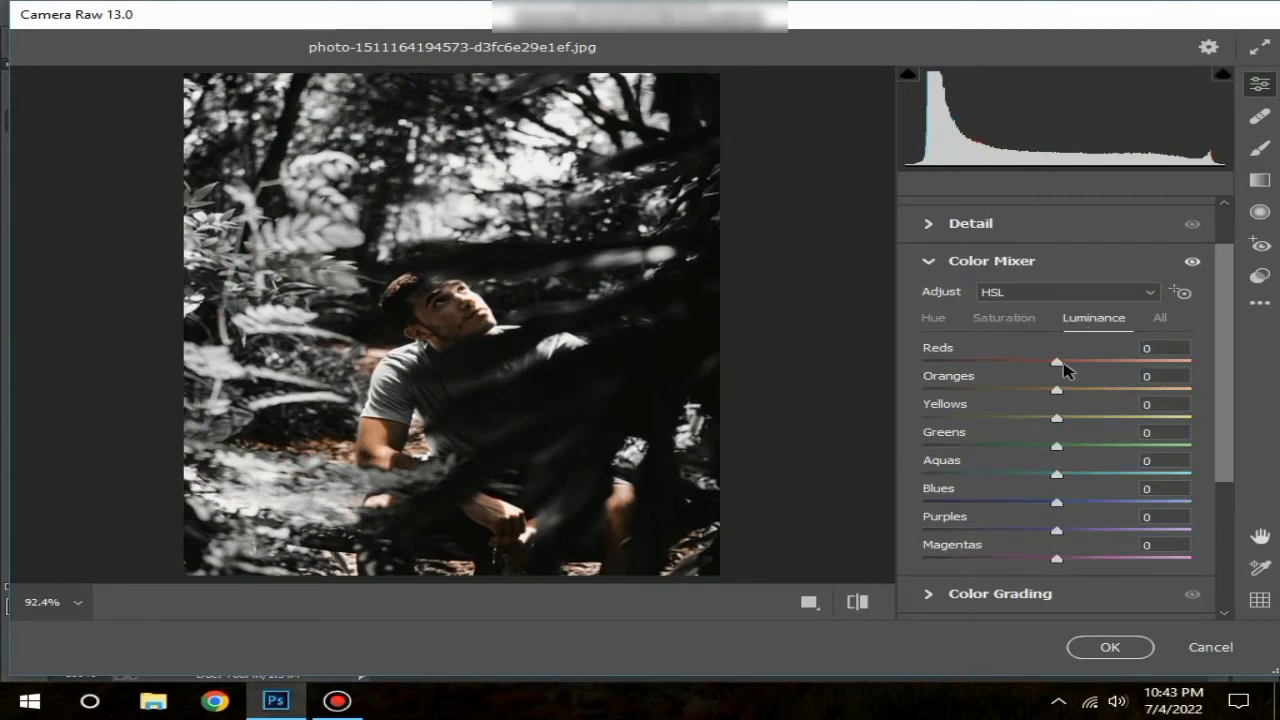
pyautogui.write('10')
pyautogui.click(1179, 376)
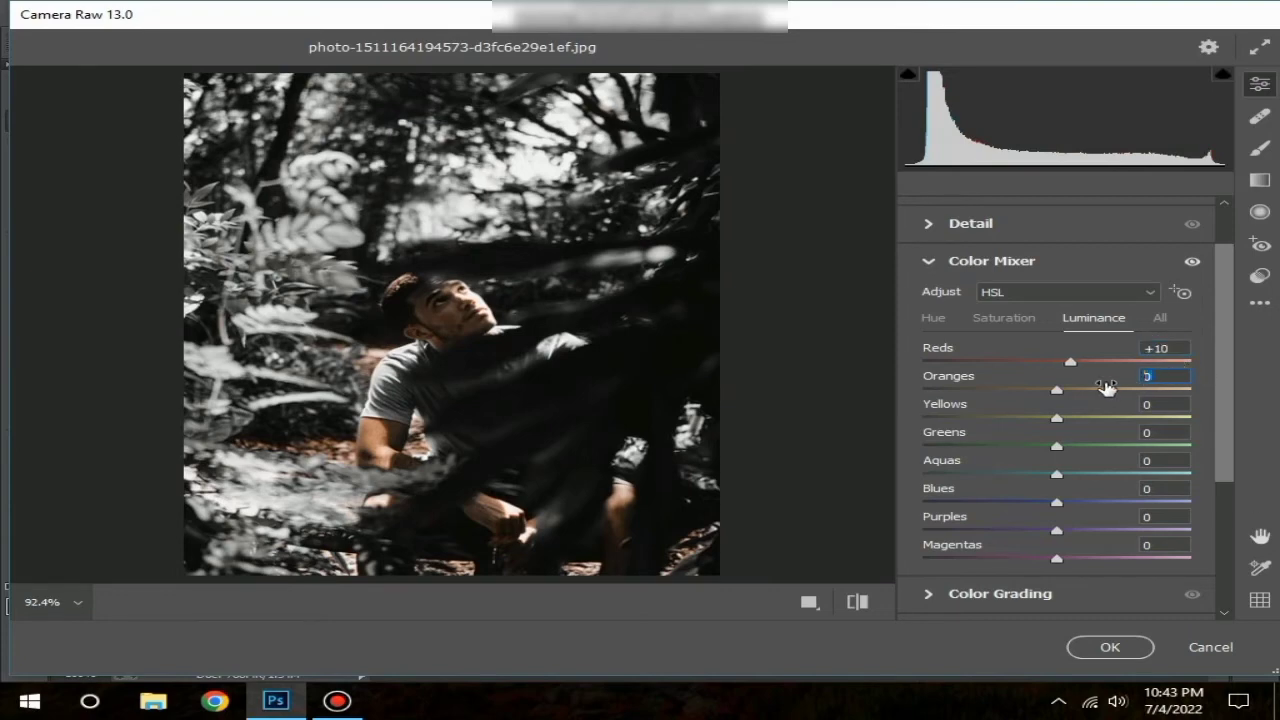
pyautogui.write('10')
# Raise the Color Mixer luminance of Yellows to +15 and Greens to +10
pyautogui.click(1150, 404)
pyautogui.write('15')
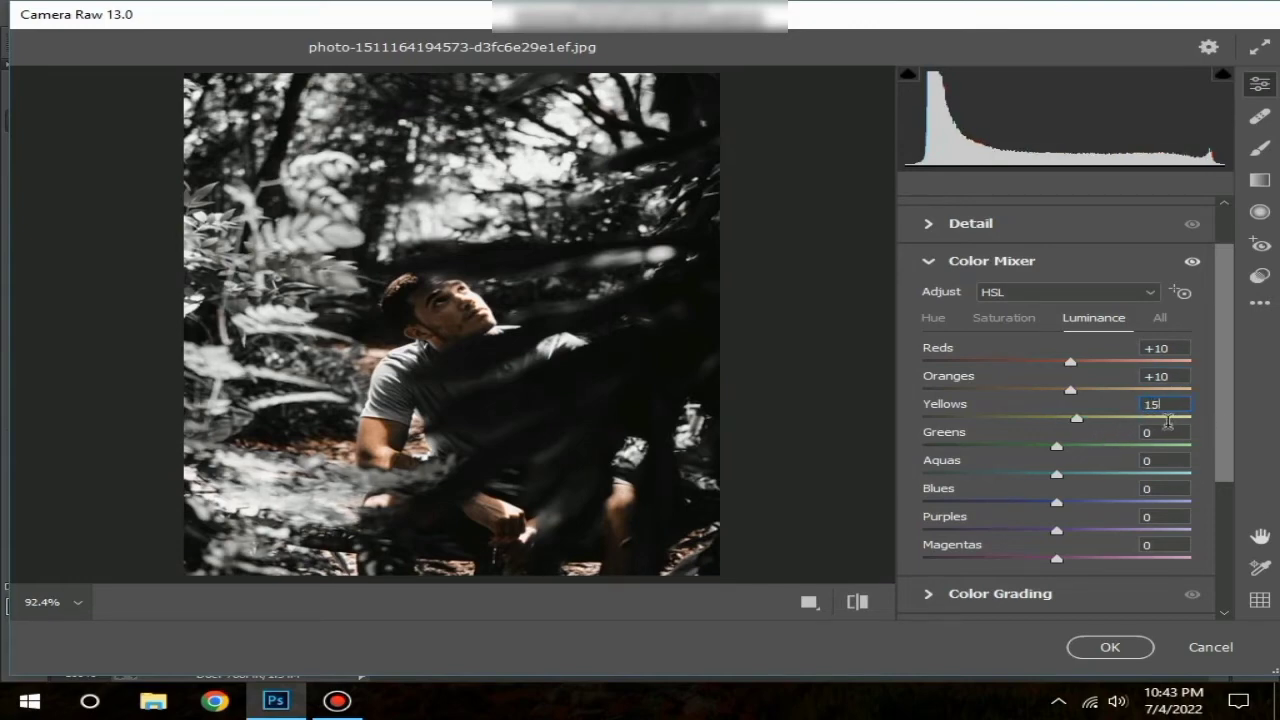
pyautogui.click(1156, 432)
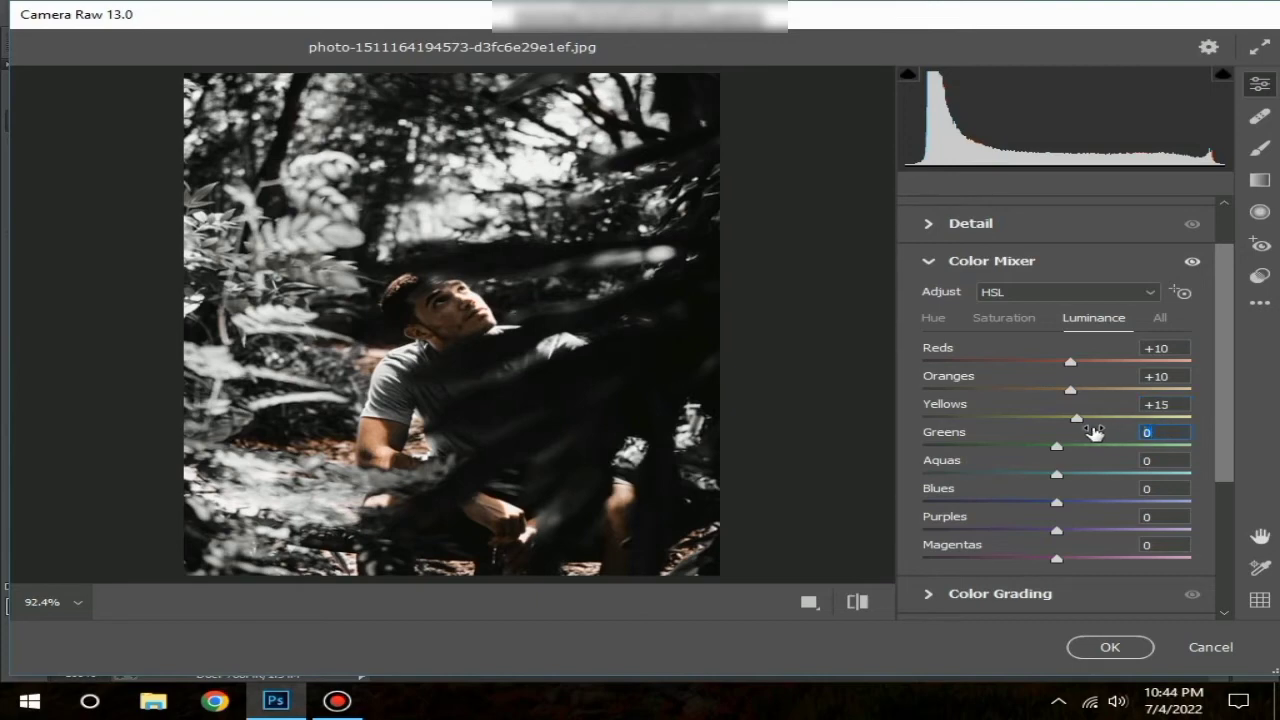
pyautogui.write('15')
pyautogui.press('BackSpace')
pyautogui.write('0')
# Raise the Color Mixer luminance of Aquas and Blues to +10 each
pyautogui.click(1160, 460)
pyautogui.moveTo(1157, 459); pyautogui.dragTo(1097, 463)
pyautogui.write('10')
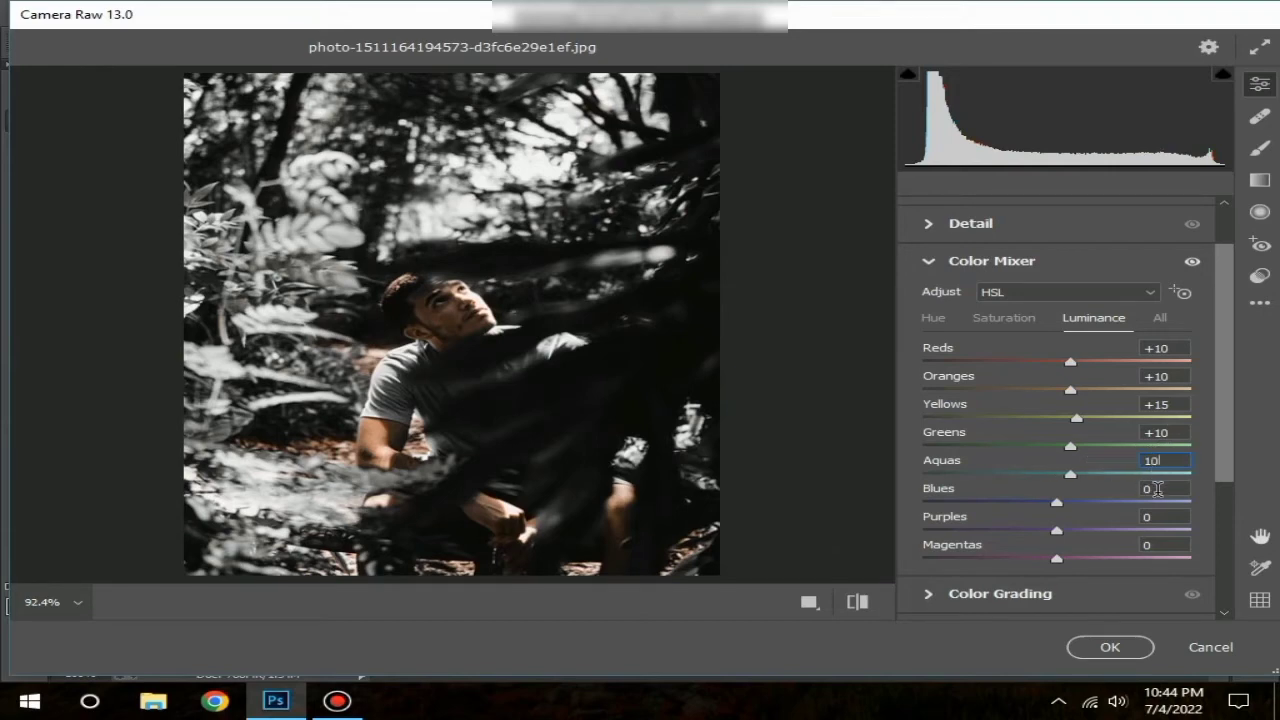
pyautogui.press('Tab')
pyautogui.write('10')
# Raise the Color Mixer luminance of Purples and Magentas to +10 each
pyautogui.press('Tab')
pyautogui.write('10')
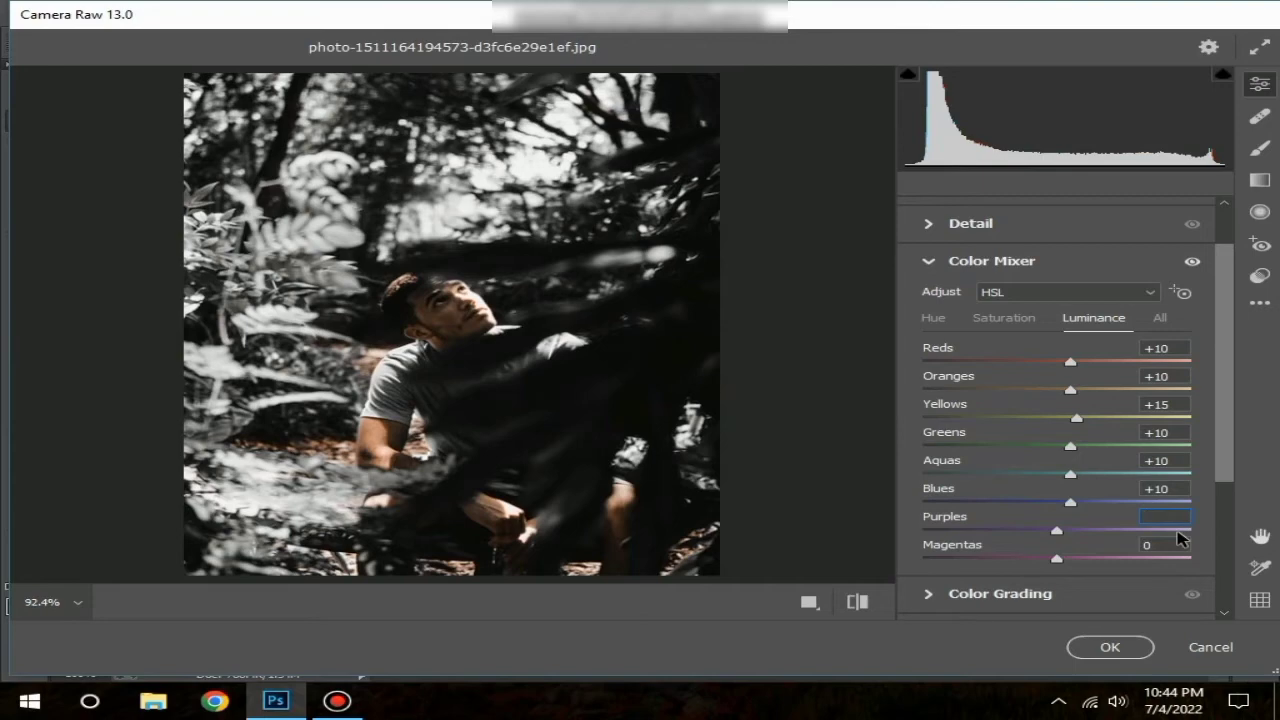
pyautogui.write('0')
pyautogui.press('Tab')
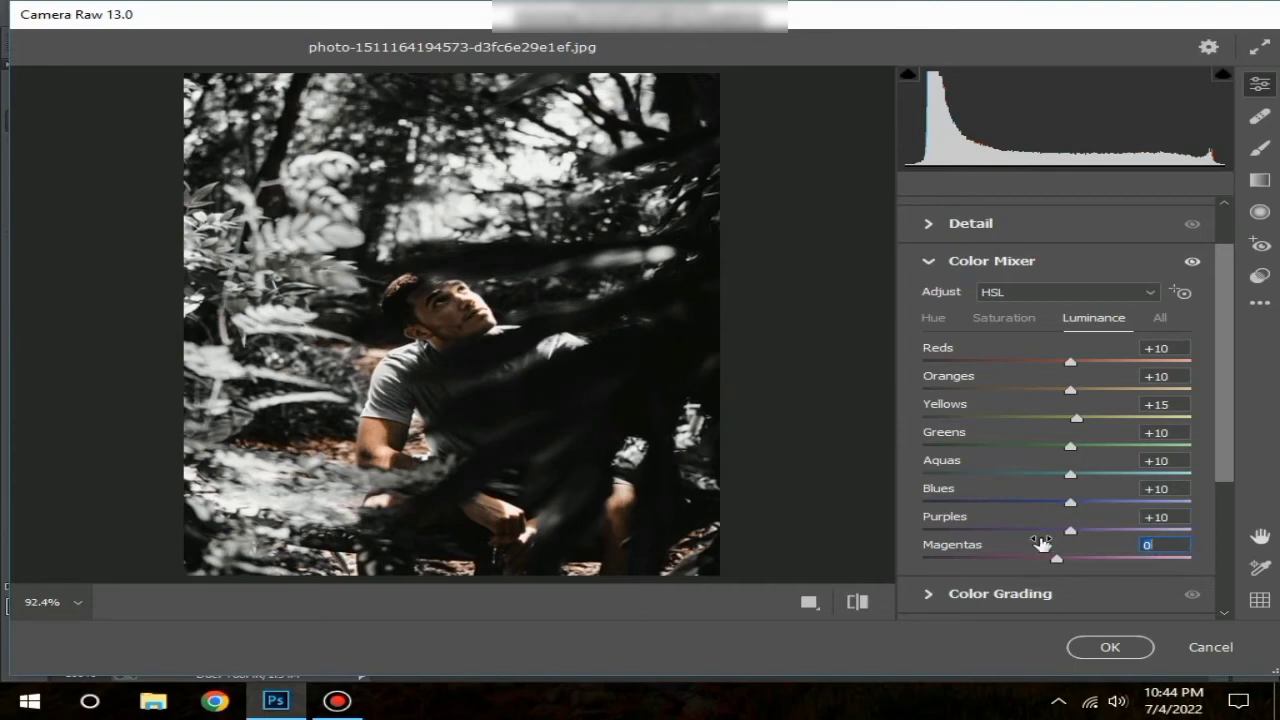
pyautogui.write('10')
pyautogui.scroll(-1, 1042, 536)
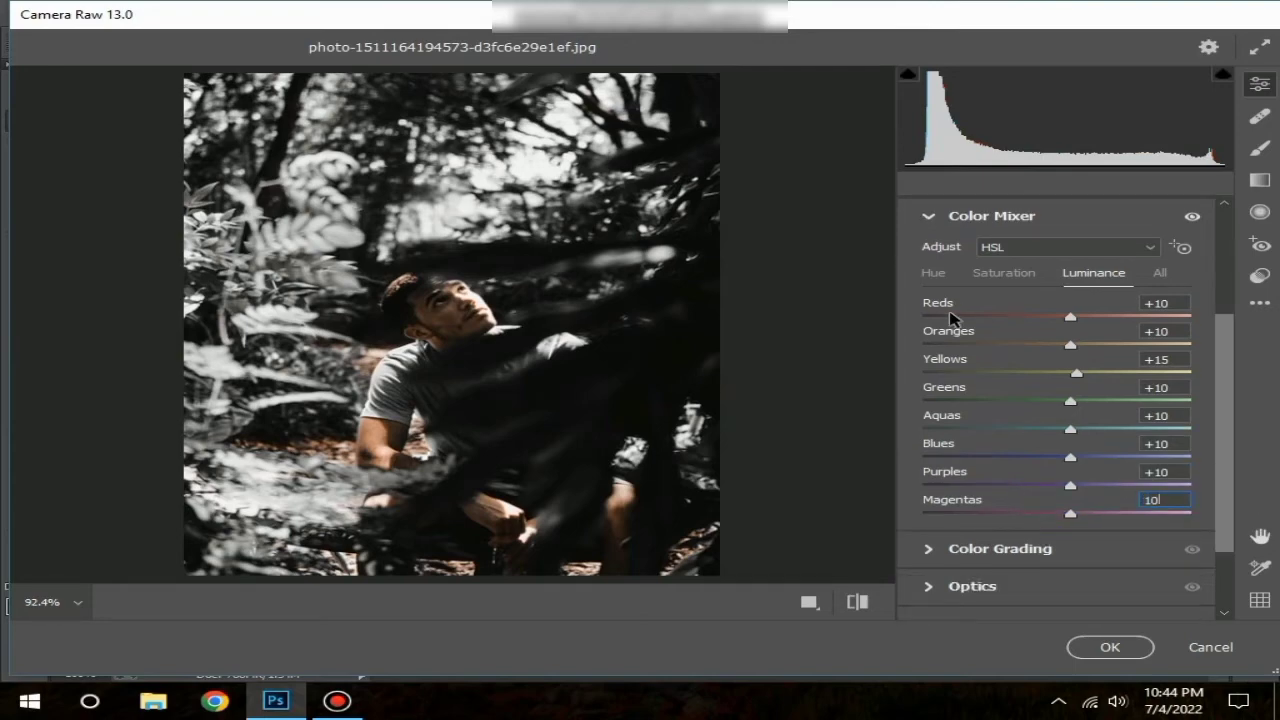
# Review the saturation settings and compare the photo between its default and current settings to check the Color Mixer adjustments
pyautogui.click(988, 277)
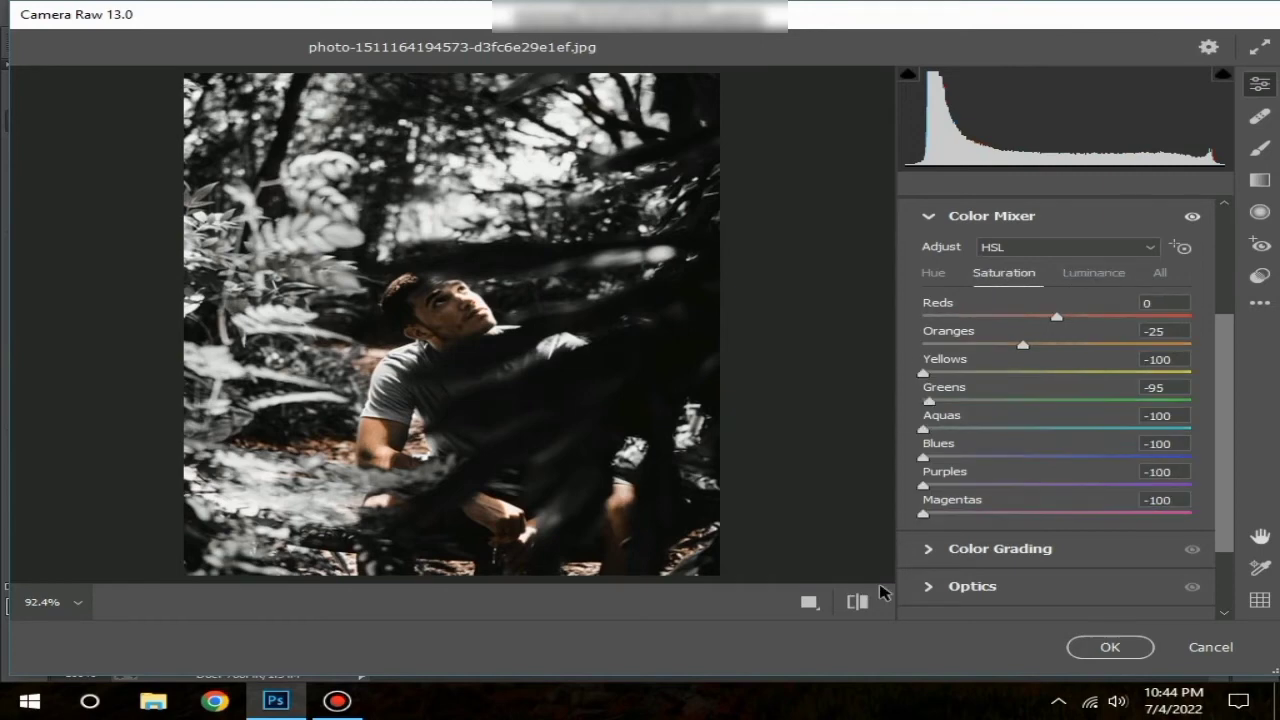
pyautogui.click(858, 601)
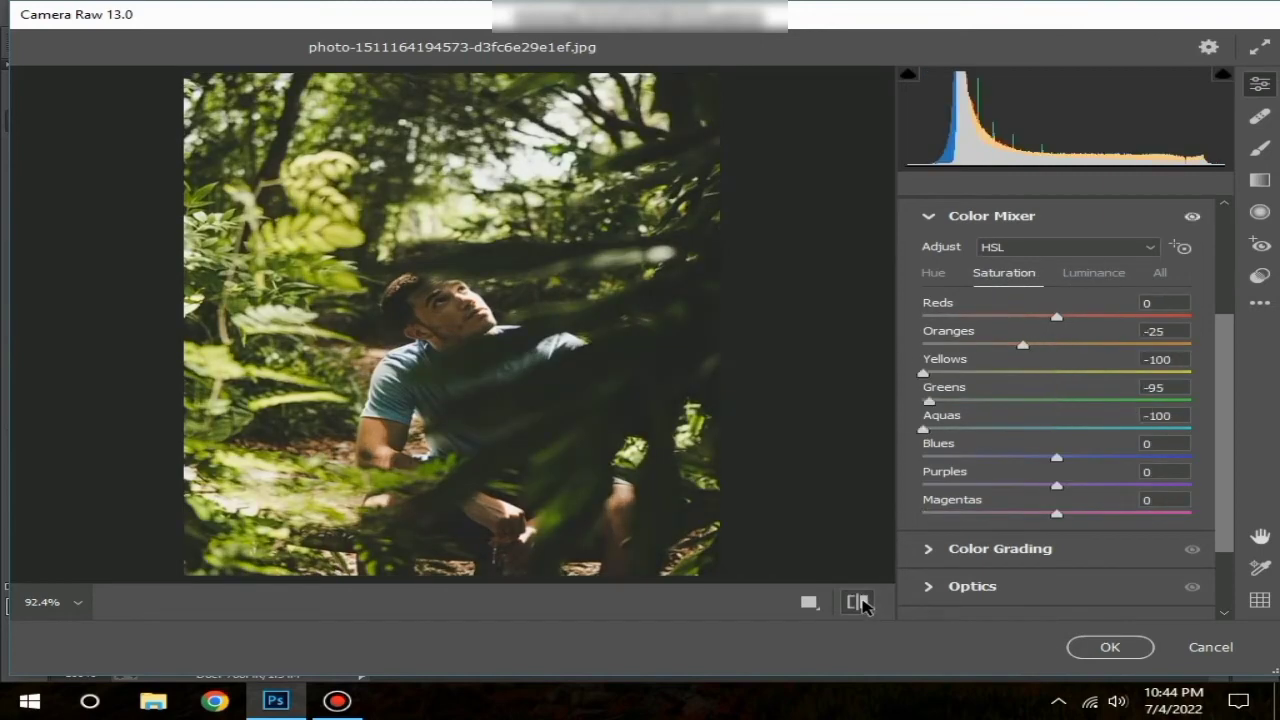
pyautogui.click(860, 602)
pyautogui.click(858, 602)
pyautogui.click(858, 602)
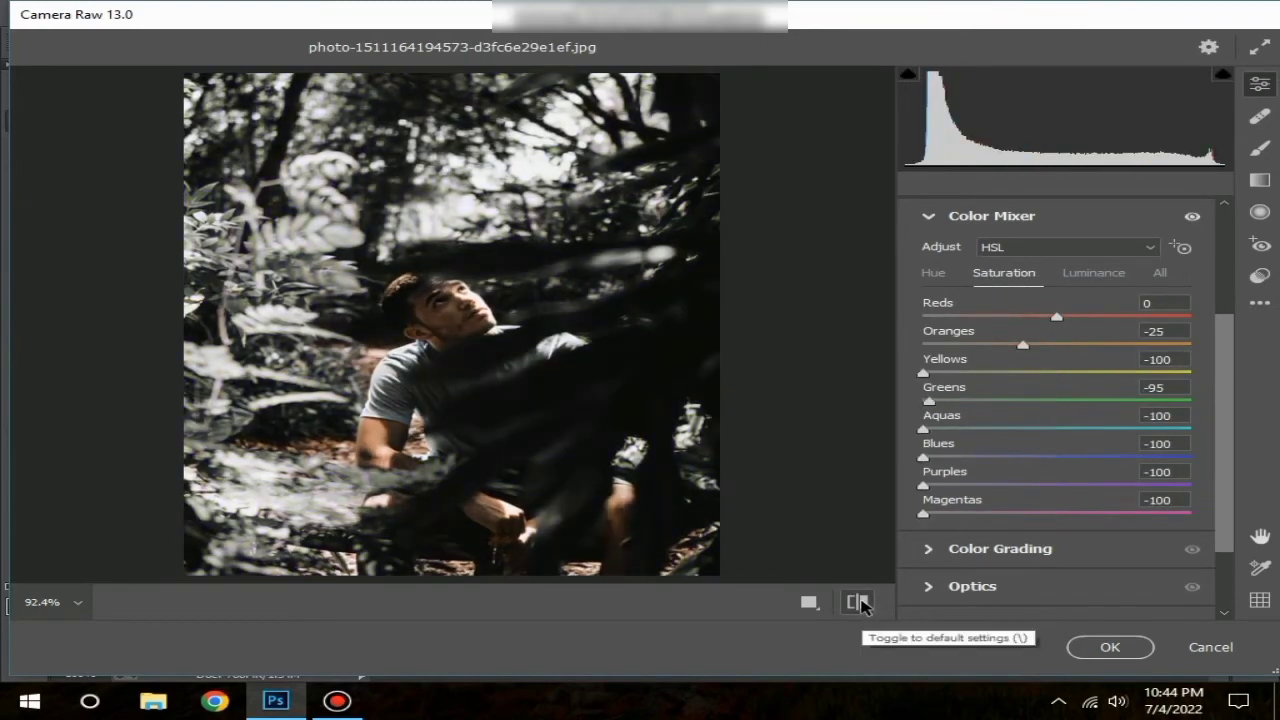
# Compare the photo against its default settings once more and review the Color Mixer luminance values
pyautogui.click(858, 602)
pyautogui.click(858, 602)
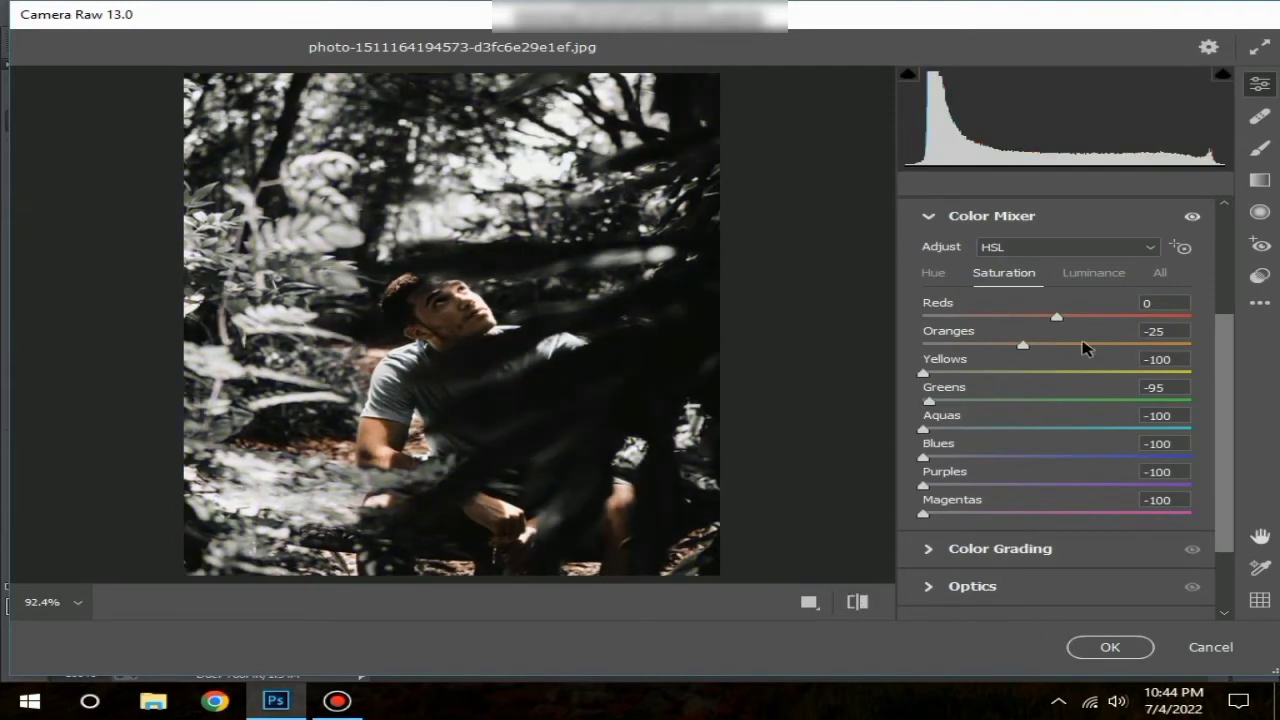
pyautogui.click(1075, 275)
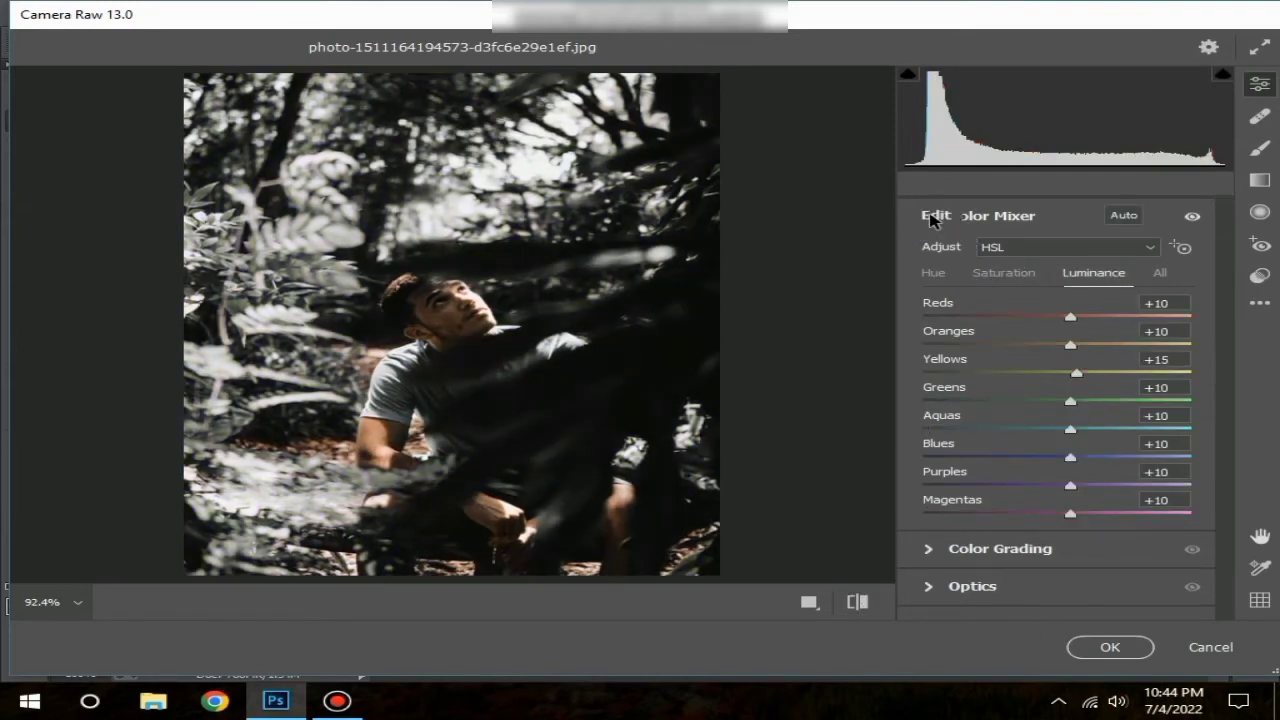
# Set the Color Grading highlights hue to 35
pyautogui.click(926, 216)
pyautogui.click(930, 438)
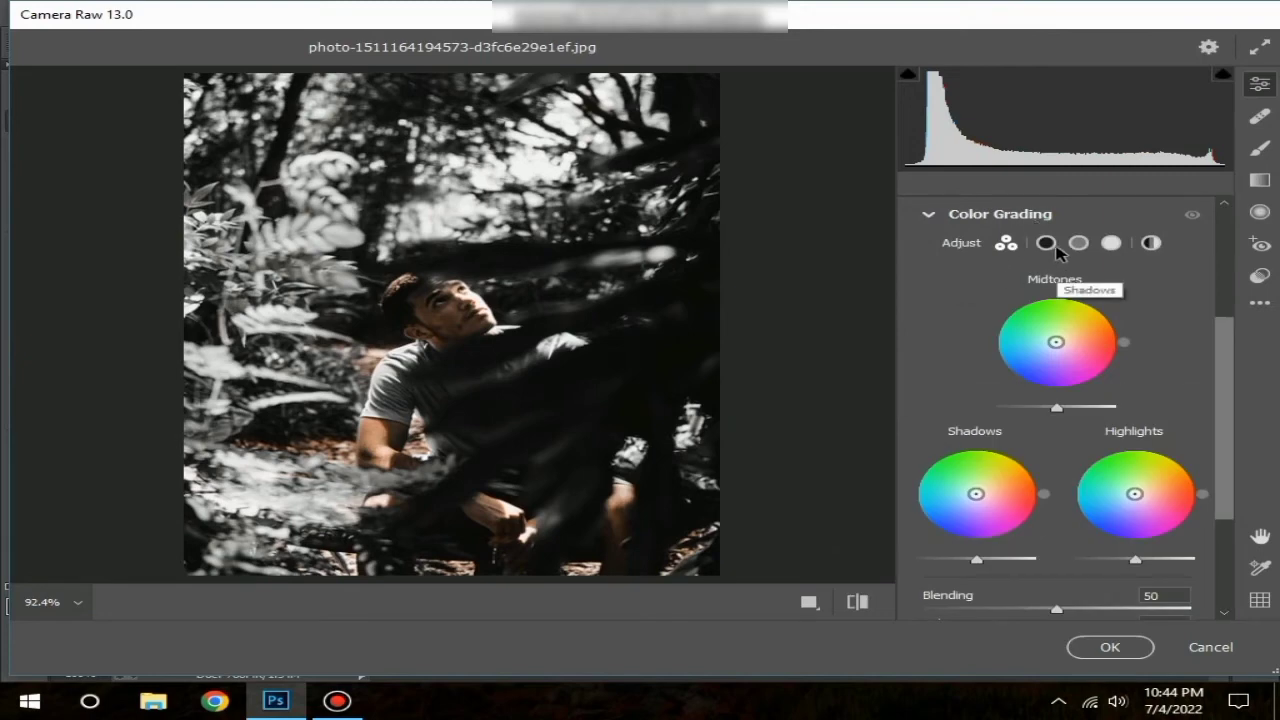
pyautogui.click(1079, 246)
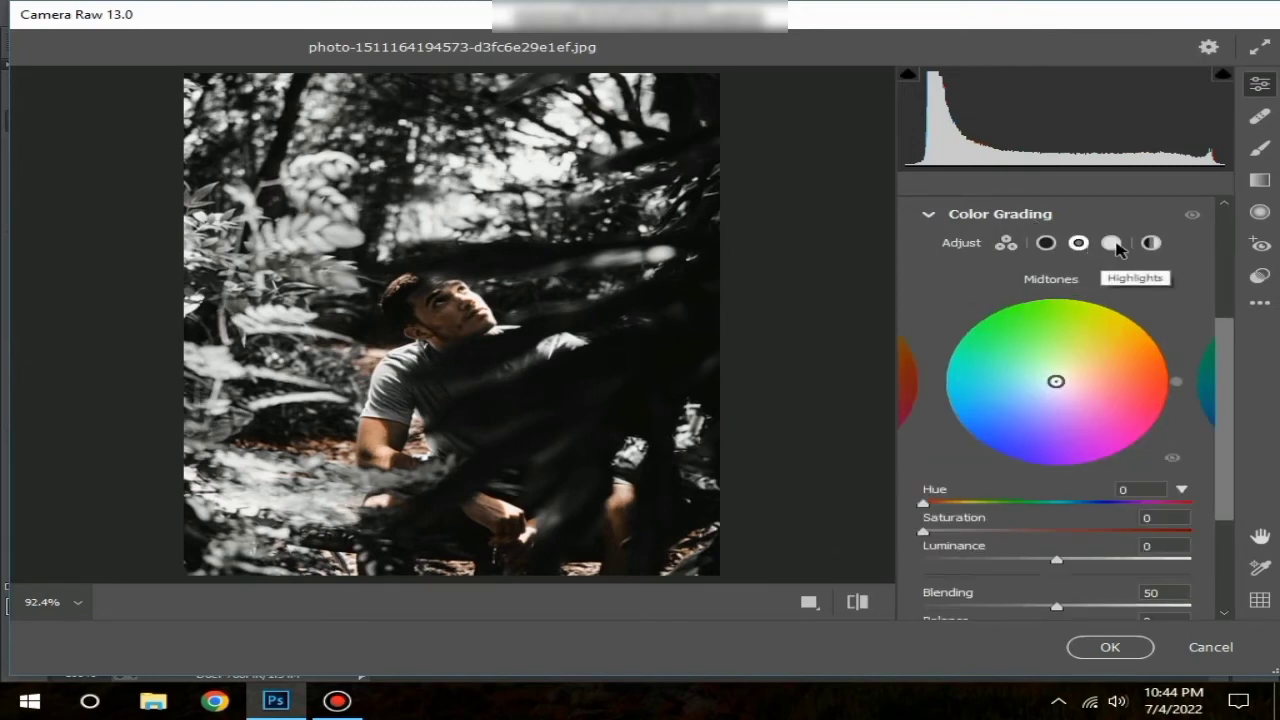
pyautogui.click(1113, 244)
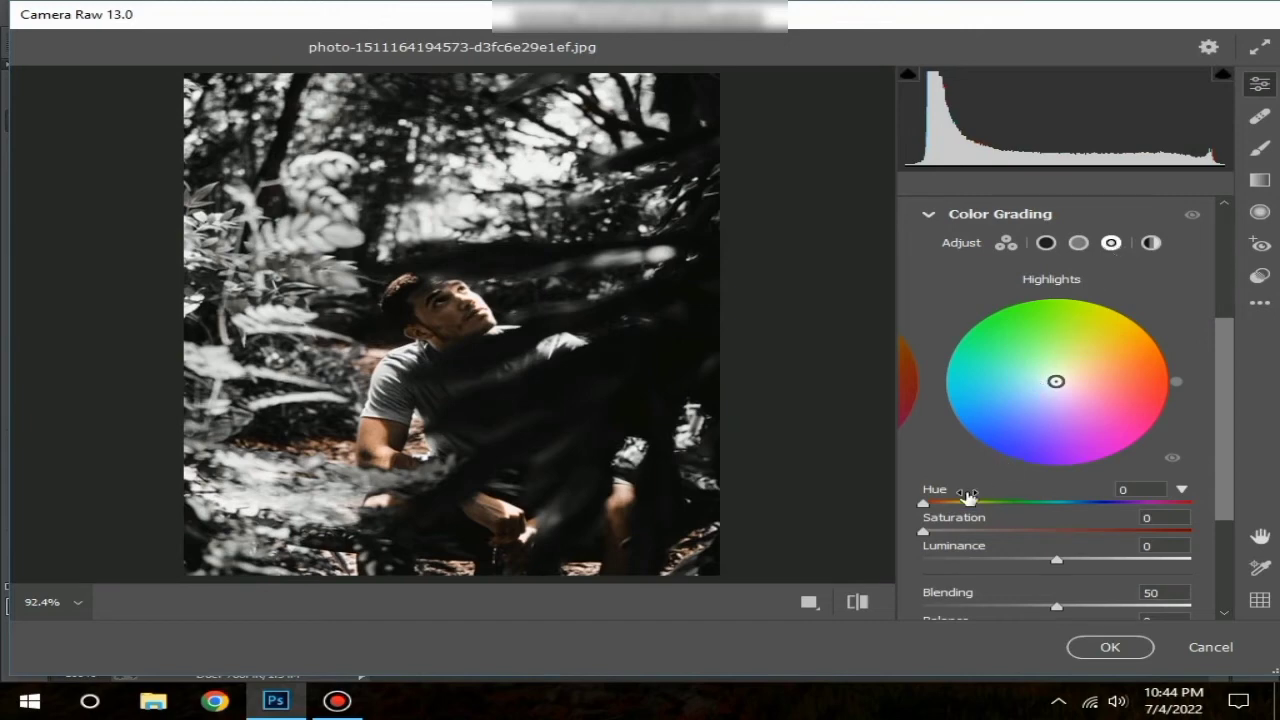
pyautogui.click(1125, 489)
pyautogui.moveTo(1108, 504)
pyautogui.mouseDown()
pyautogui.moveTo(1084, 507)
pyautogui.moveTo(1165, 507)
pyautogui.moveTo(870, 498)
pyautogui.mouseUp()
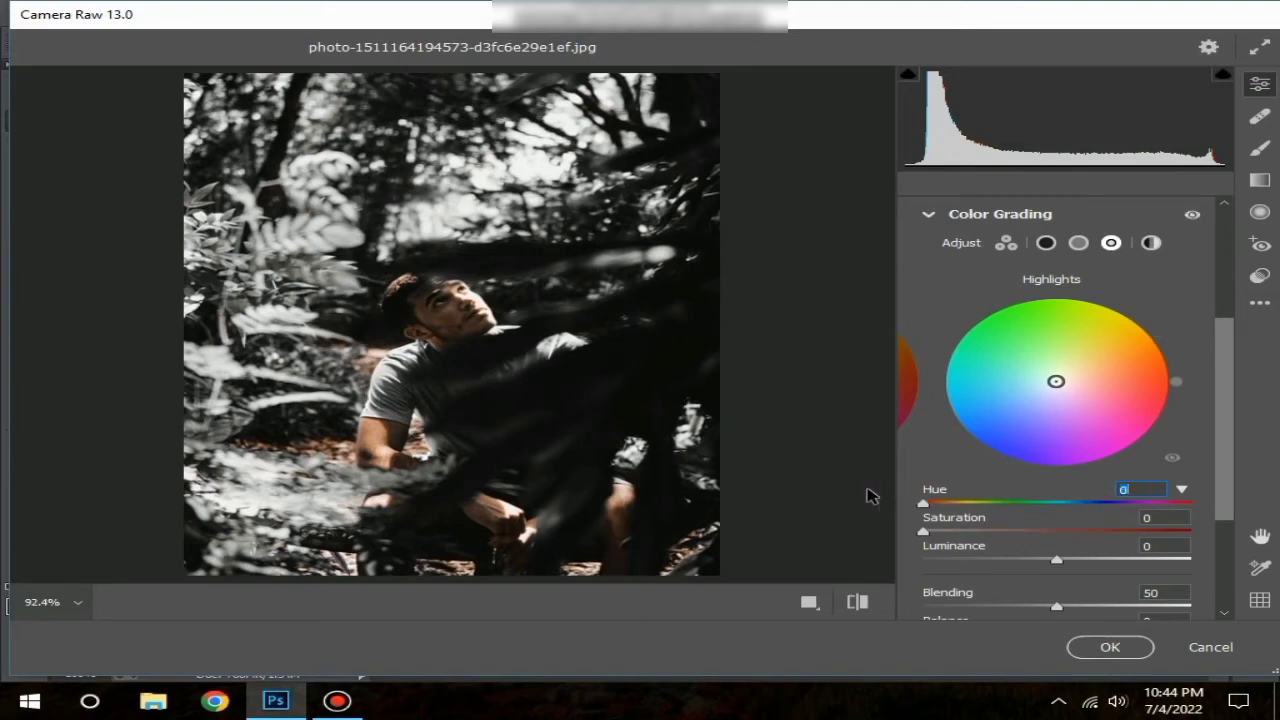
pyautogui.moveTo(1150, 503); pyautogui.dragTo(938, 503)
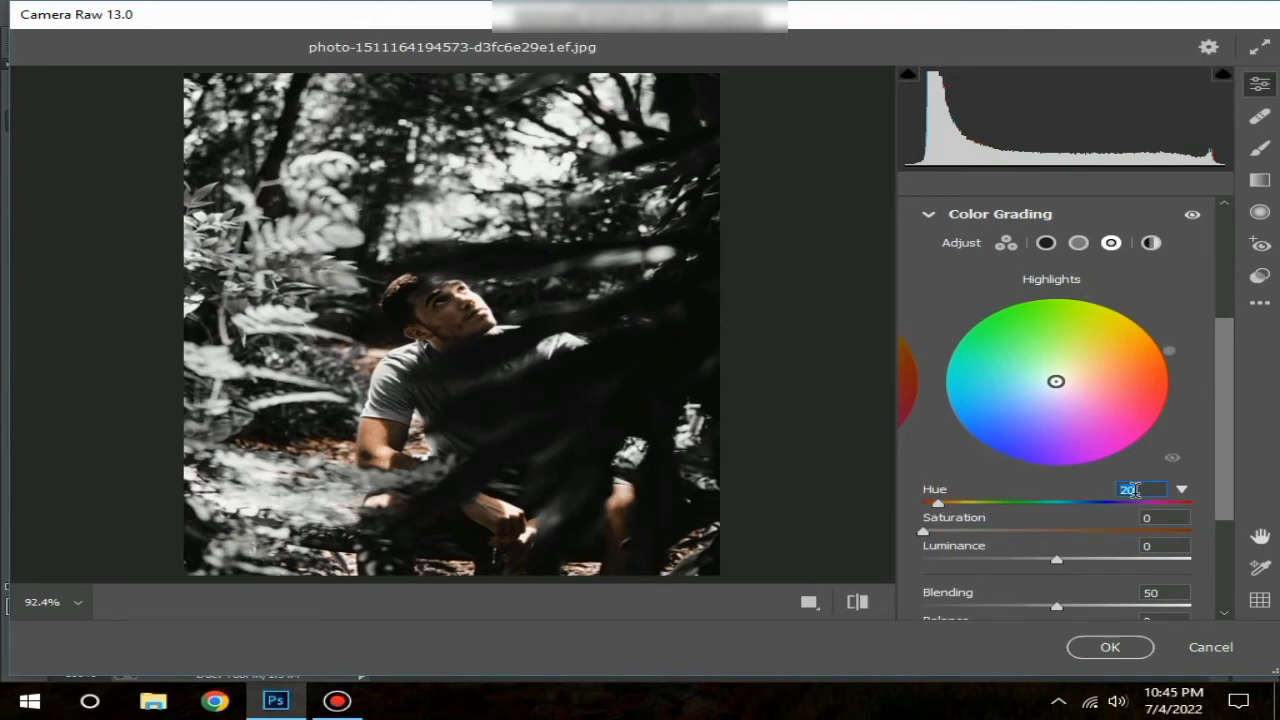
pyautogui.write('35')
# Set the Color Grading highlights saturation to 10 and collapse the Color Grading settings
pyautogui.moveTo(1003, 530)
pyautogui.mouseDown()
pyautogui.moveTo(1172, 535)
pyautogui.moveTo(941, 541)
pyautogui.mouseUp()
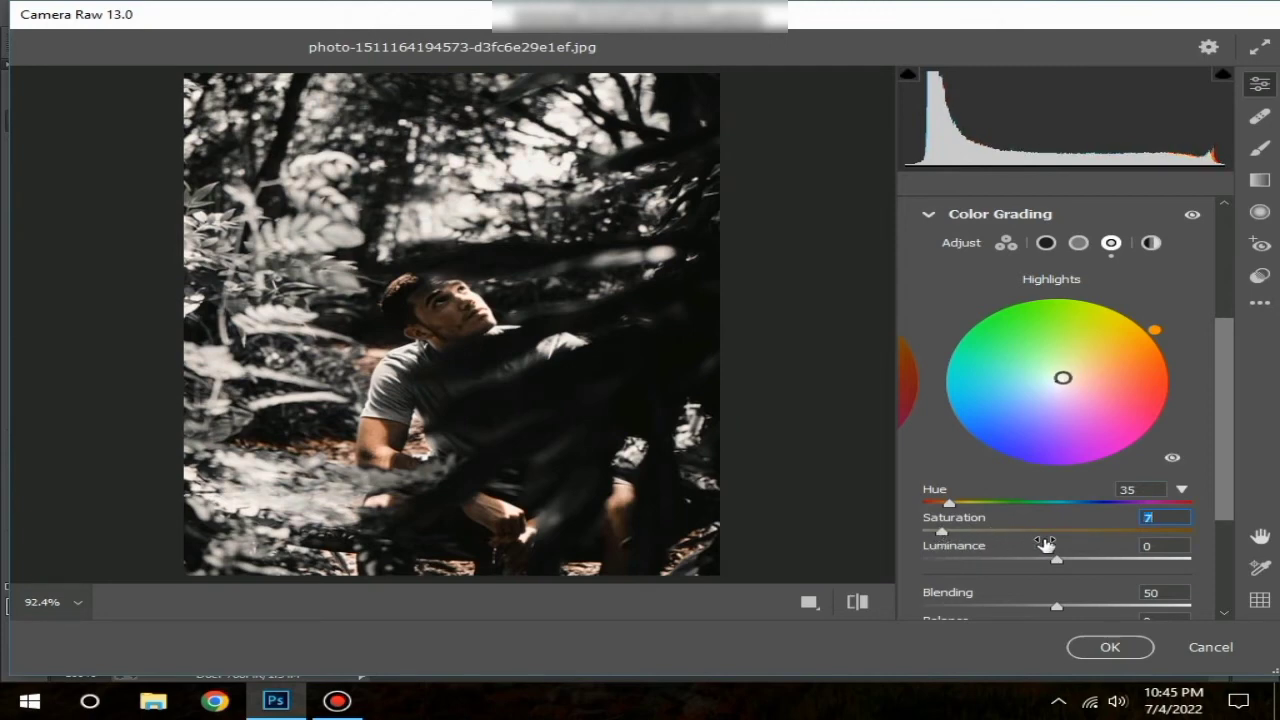
pyautogui.write('10')
pyautogui.scroll(-1, 1102, 538)
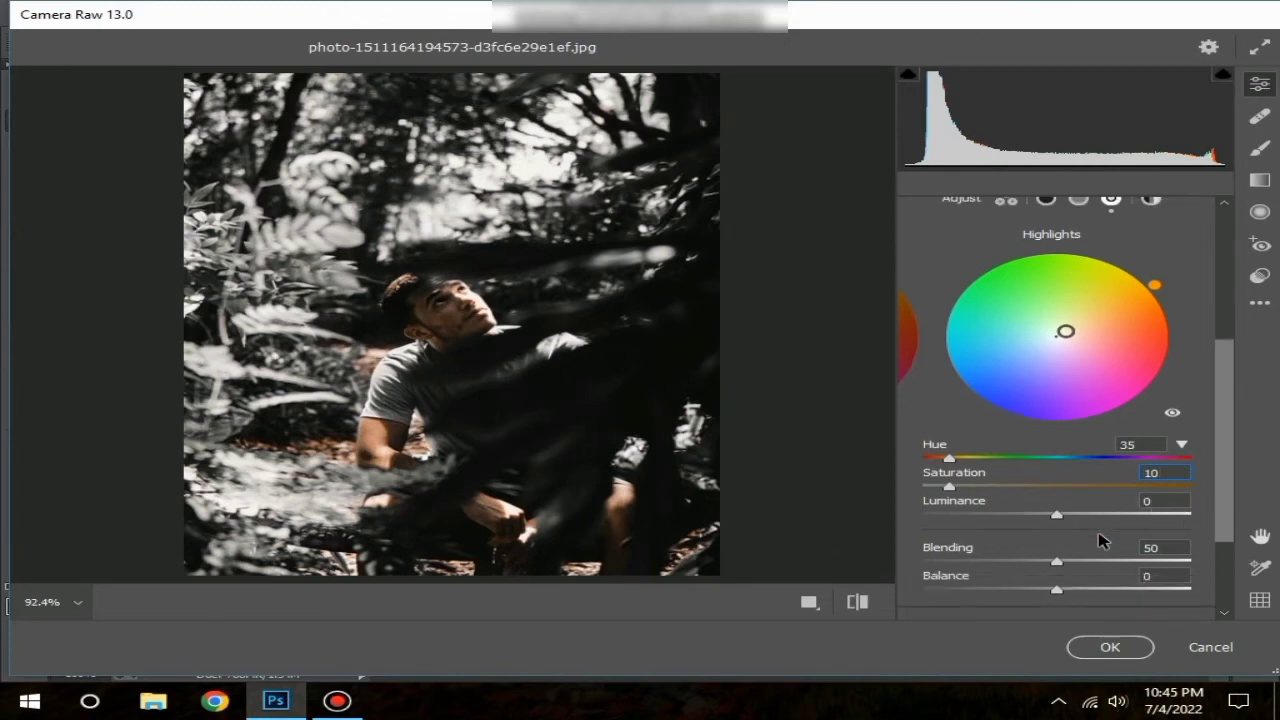
pyautogui.scroll(-1, 1102, 538)
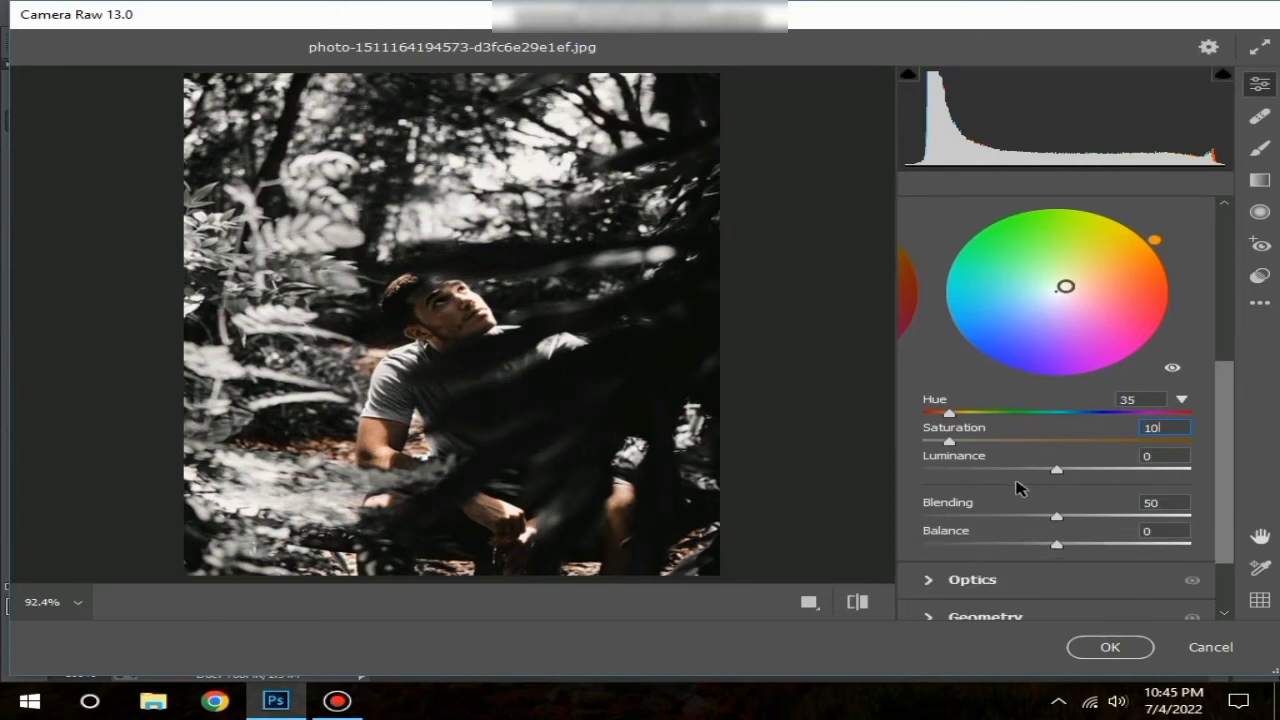
pyautogui.scroll(1, 1018, 488)
pyautogui.scroll(4, 1018, 490)
pyautogui.scroll(-4, 1018, 490)
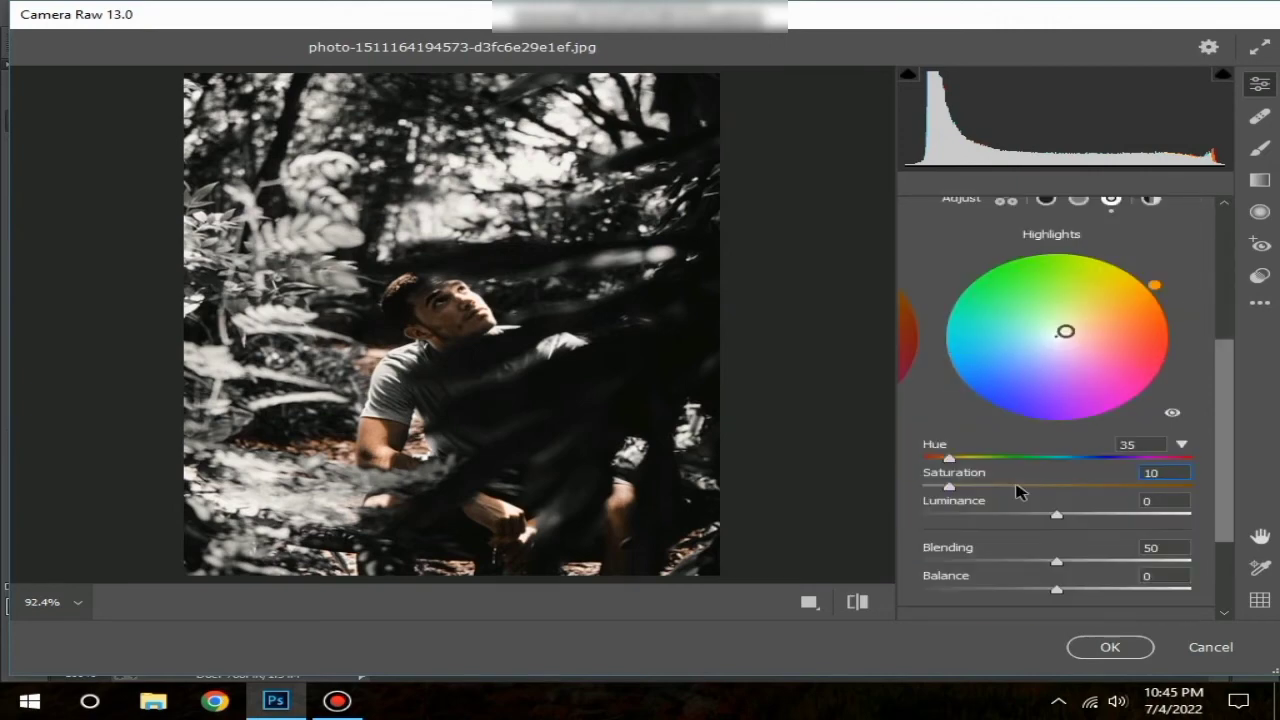
pyautogui.scroll(6, 1018, 490)
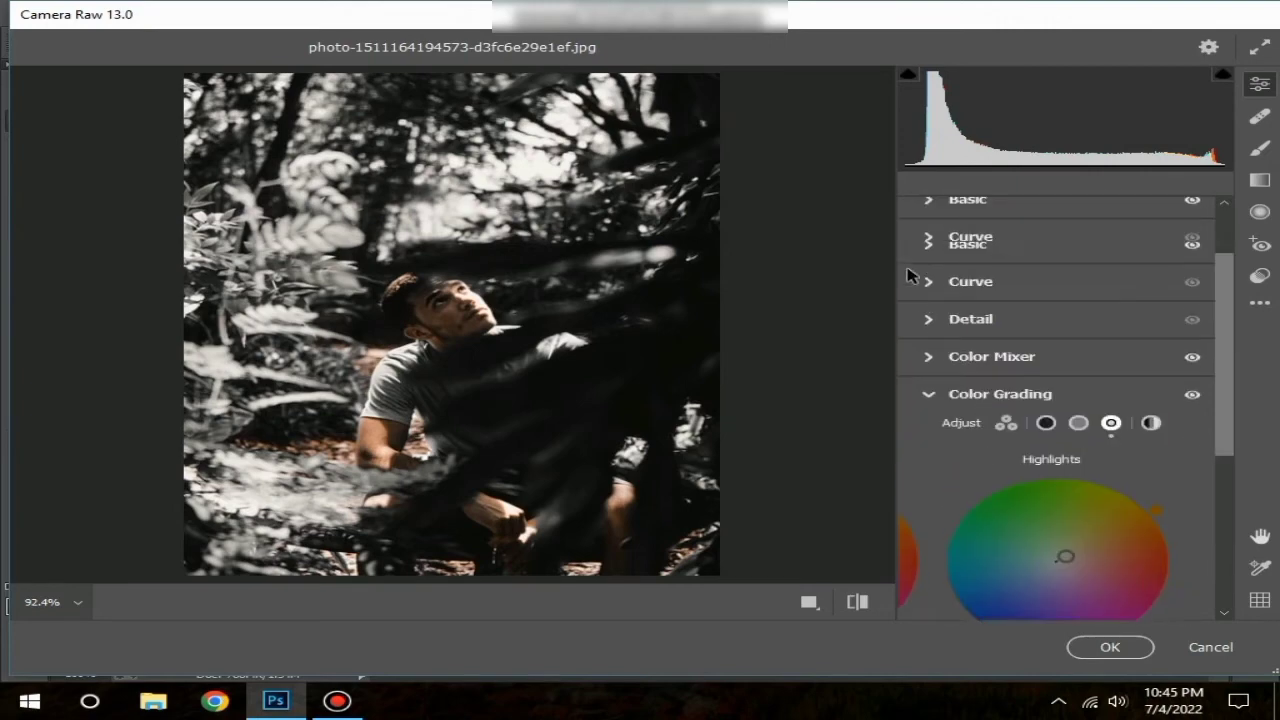
pyautogui.click(928, 440)
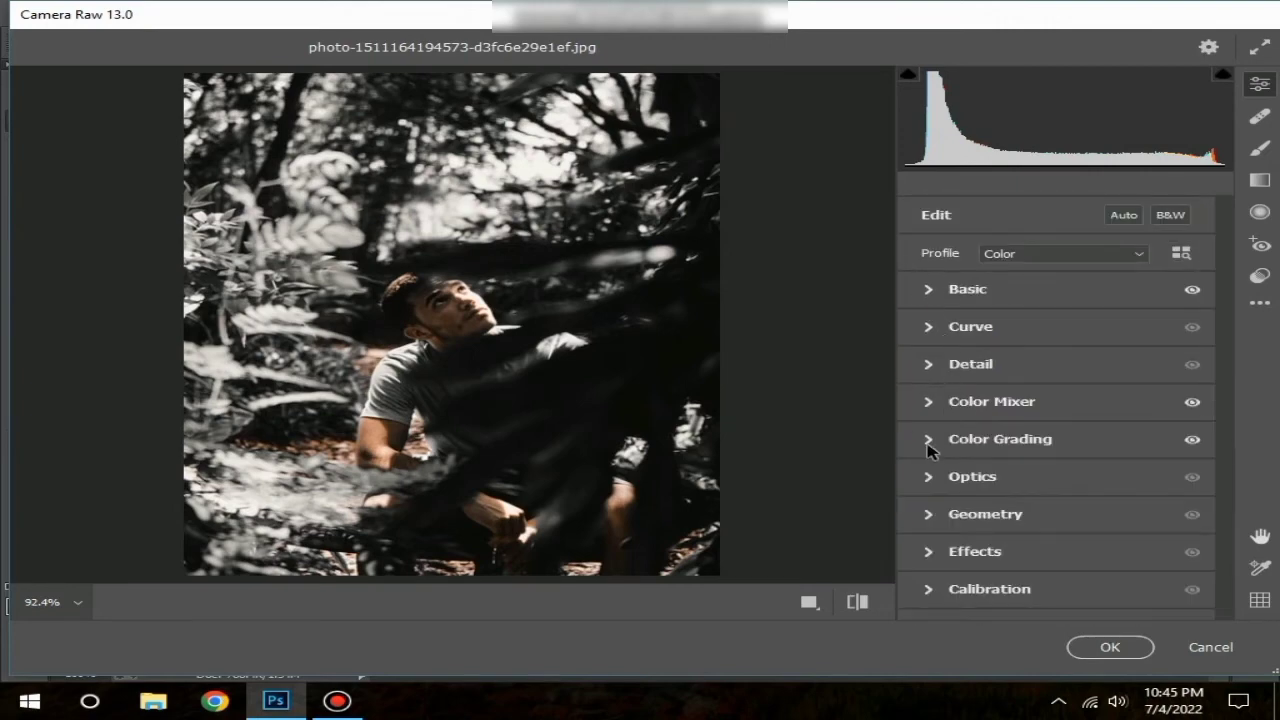
# Set the Optics vignette to -75 and open the Geometry settings
pyautogui.click(929, 477)
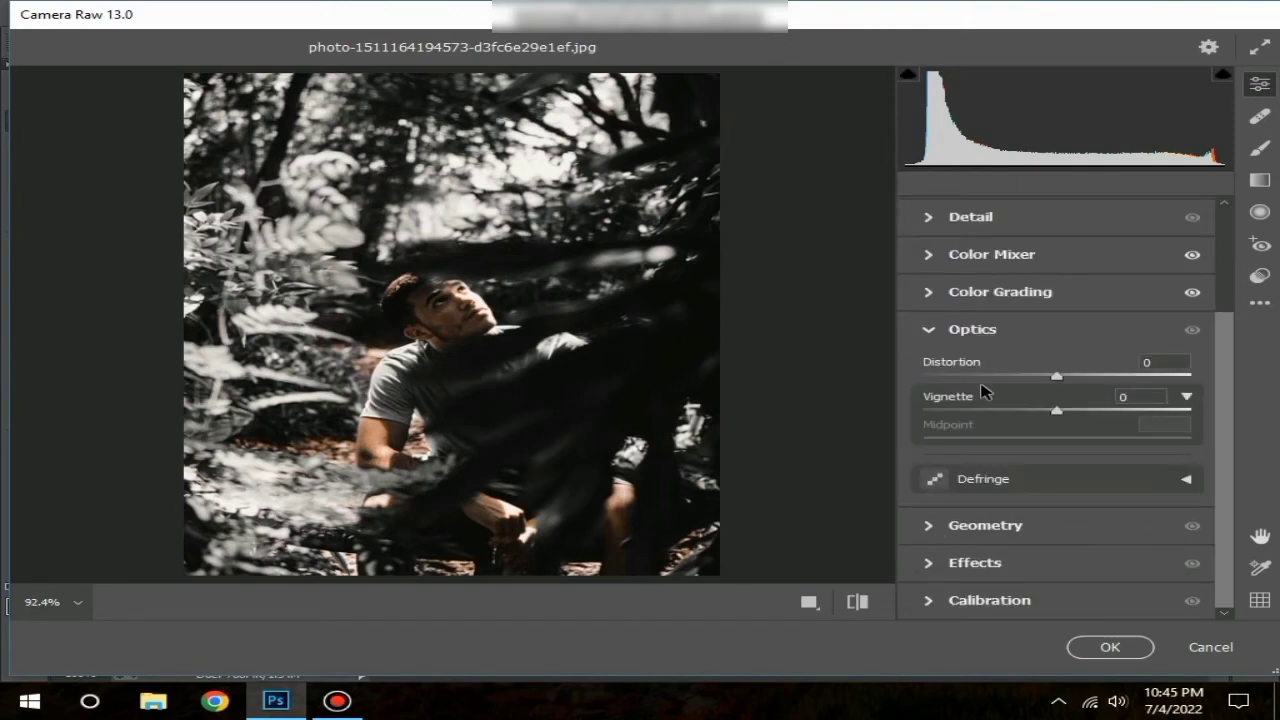
pyautogui.click(1156, 397)
pyautogui.write('-75')
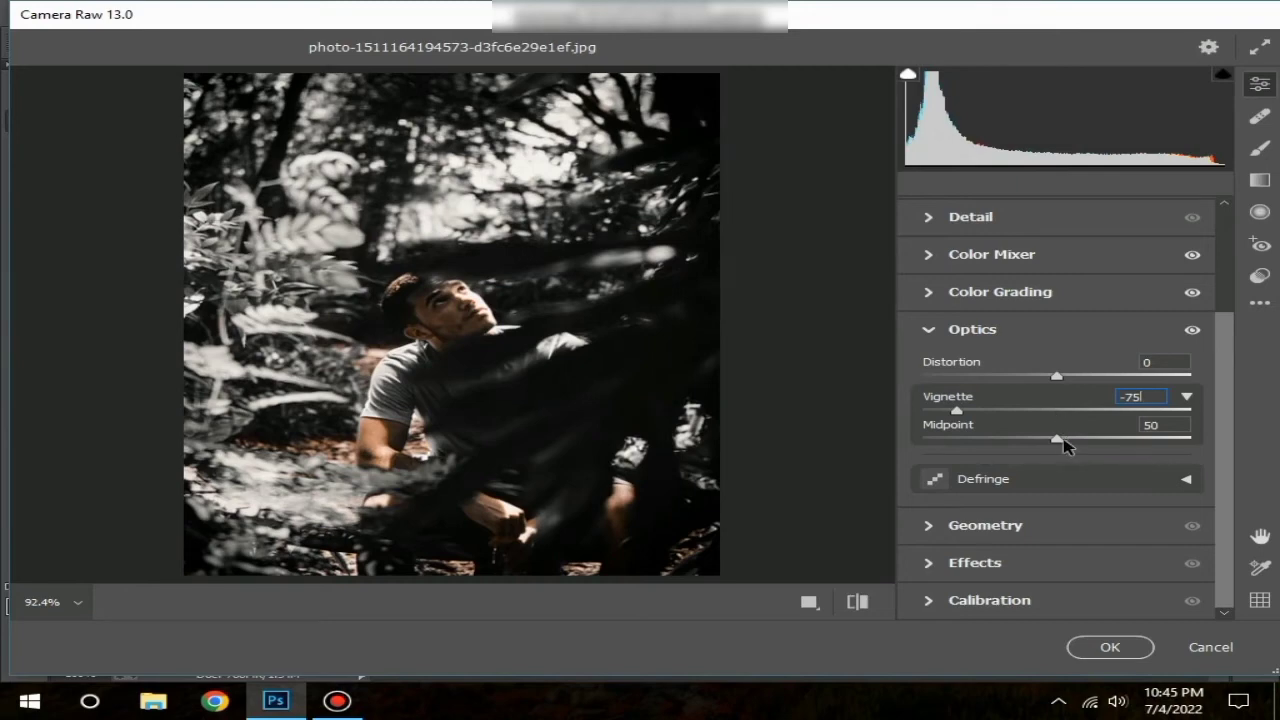
pyautogui.click(929, 333)
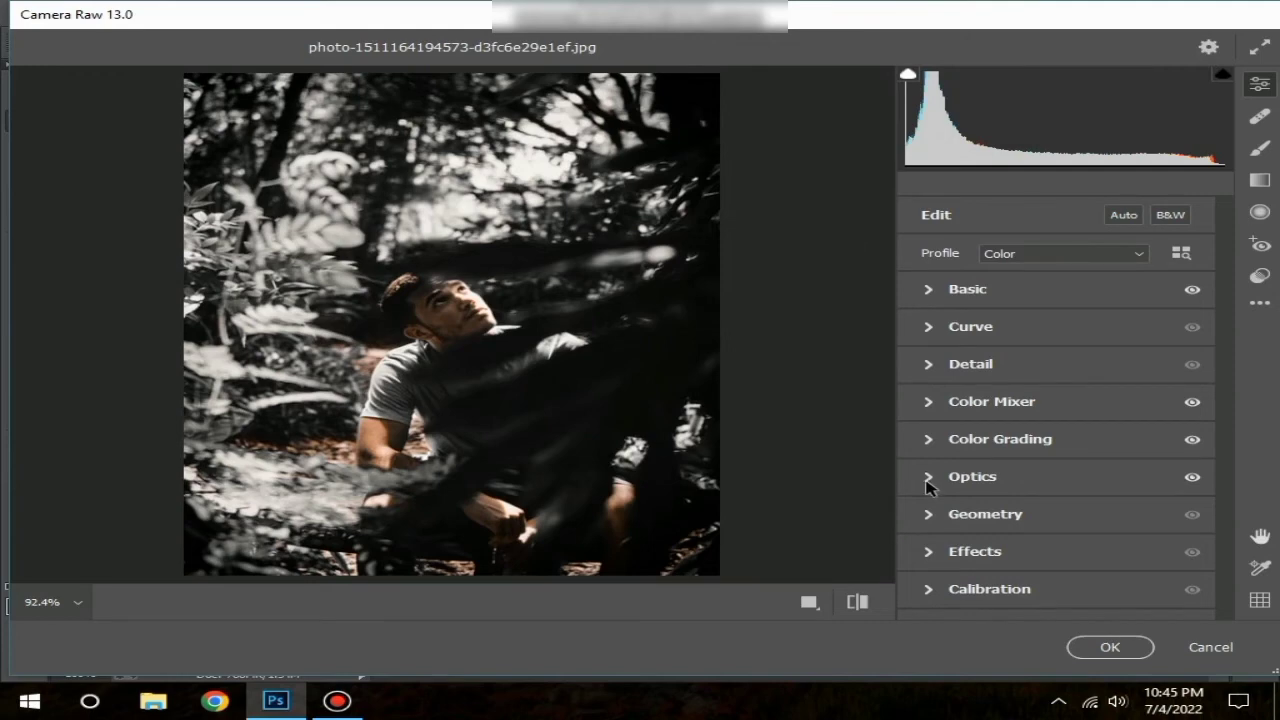
pyautogui.click(929, 514)
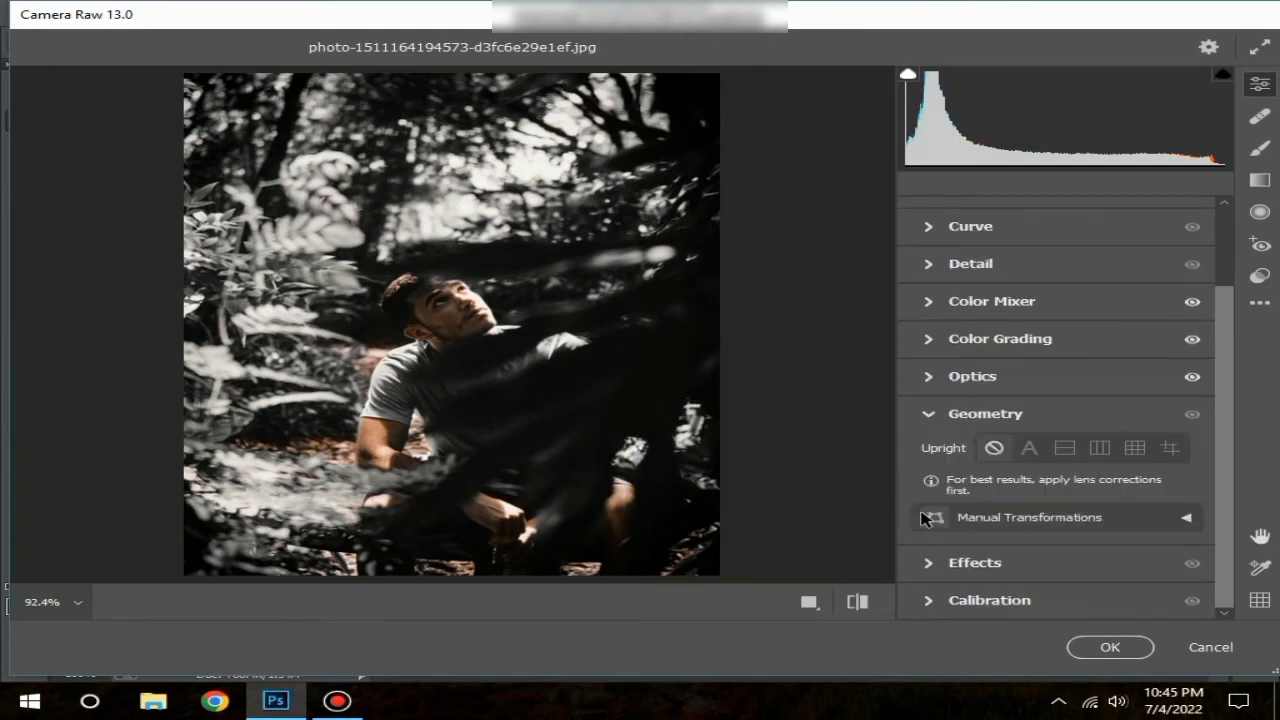
# Set the Optics vignette to +75 and collapse the Optics settings
pyautogui.click(938, 376)
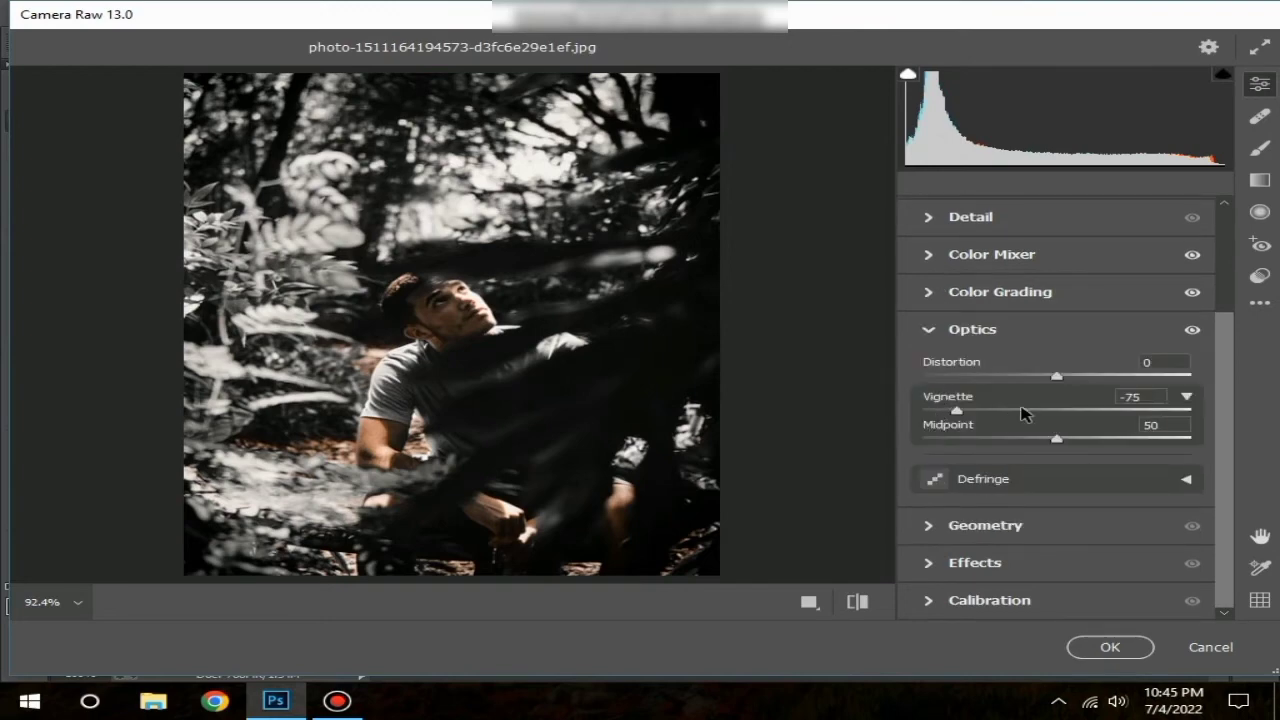
pyautogui.moveTo(1043, 410); pyautogui.dragTo(1136, 427)
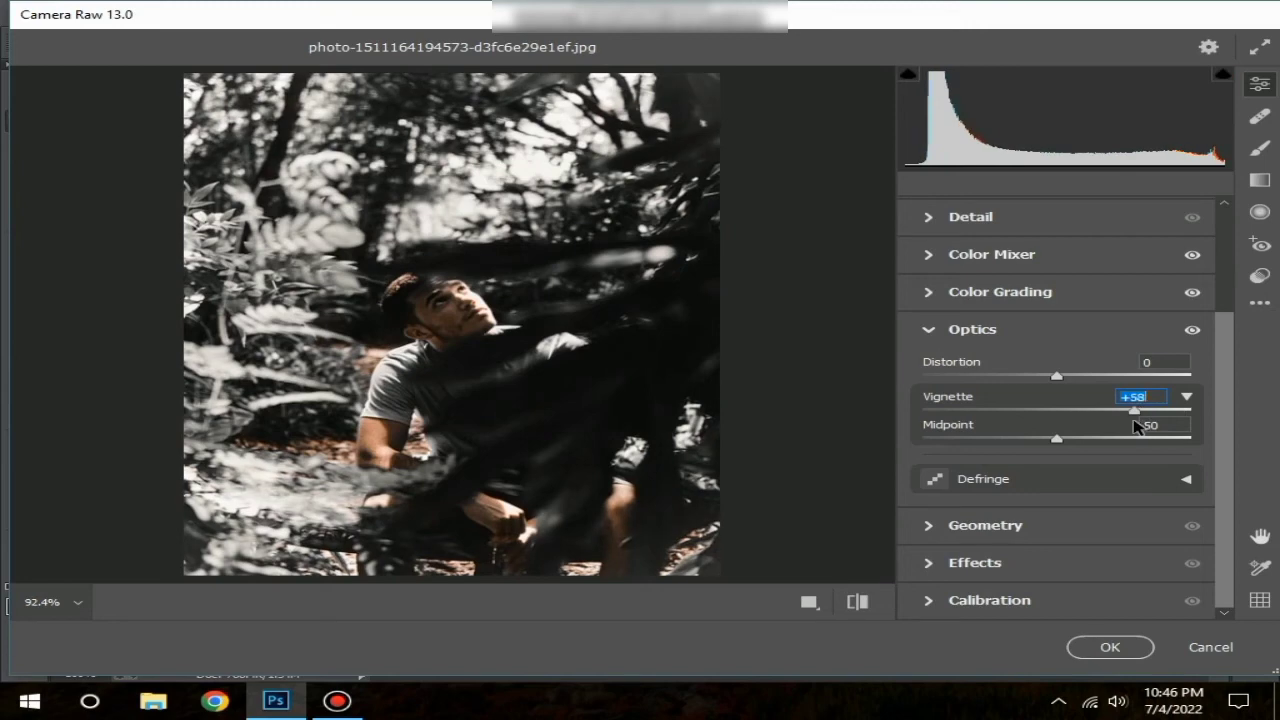
pyautogui.write('75')
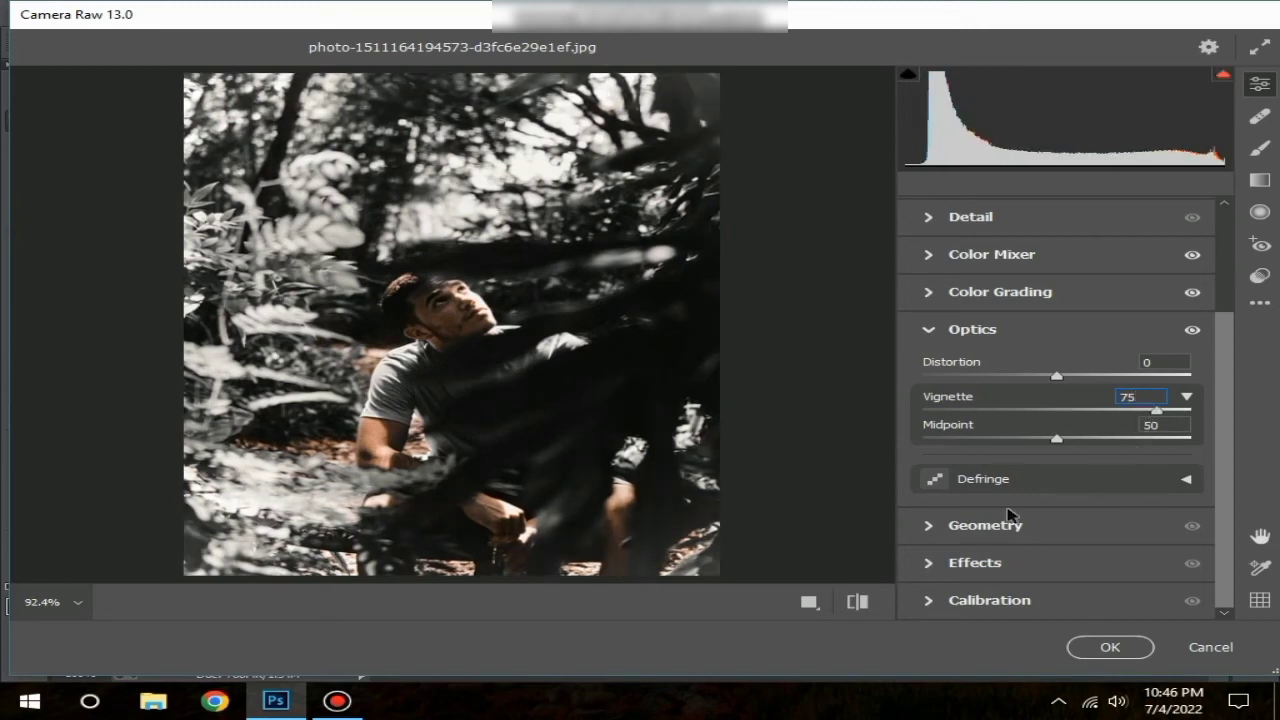
pyautogui.press('Return')
pyautogui.click(930, 338)
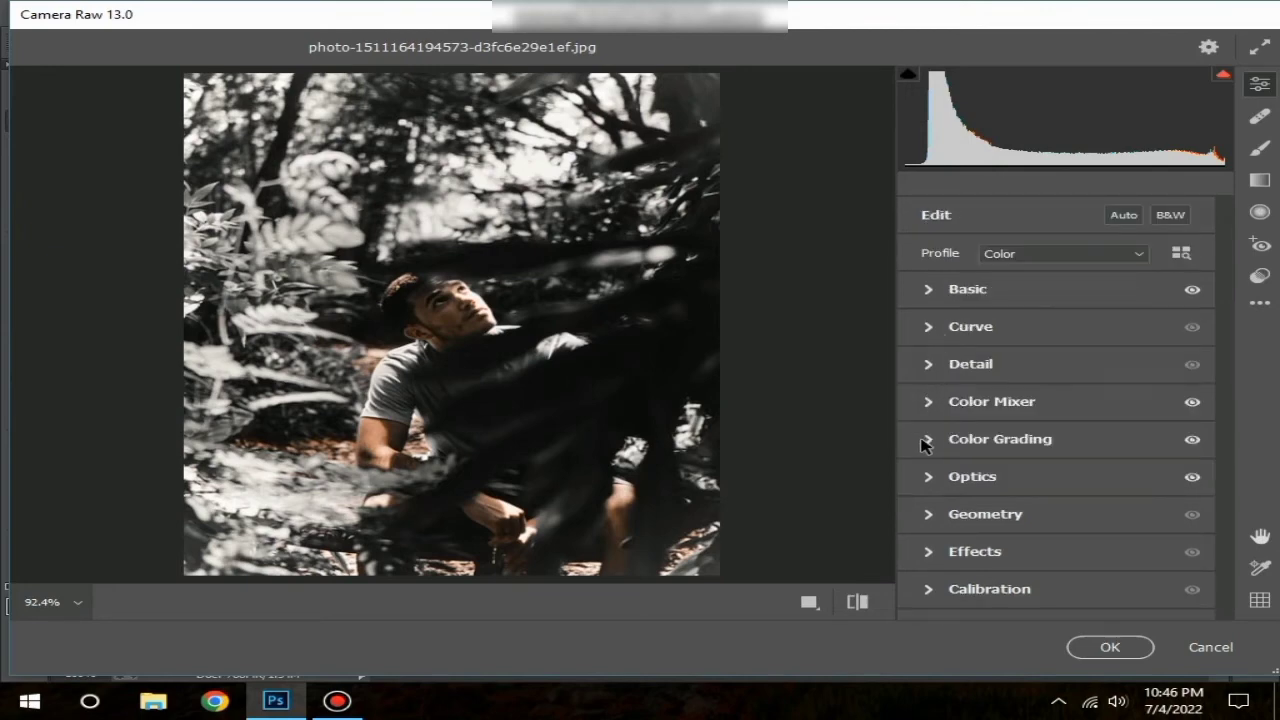
# Set the Green Primary hue to +100 in Calibration and collapse the Calibration settings
pyautogui.click(931, 592)
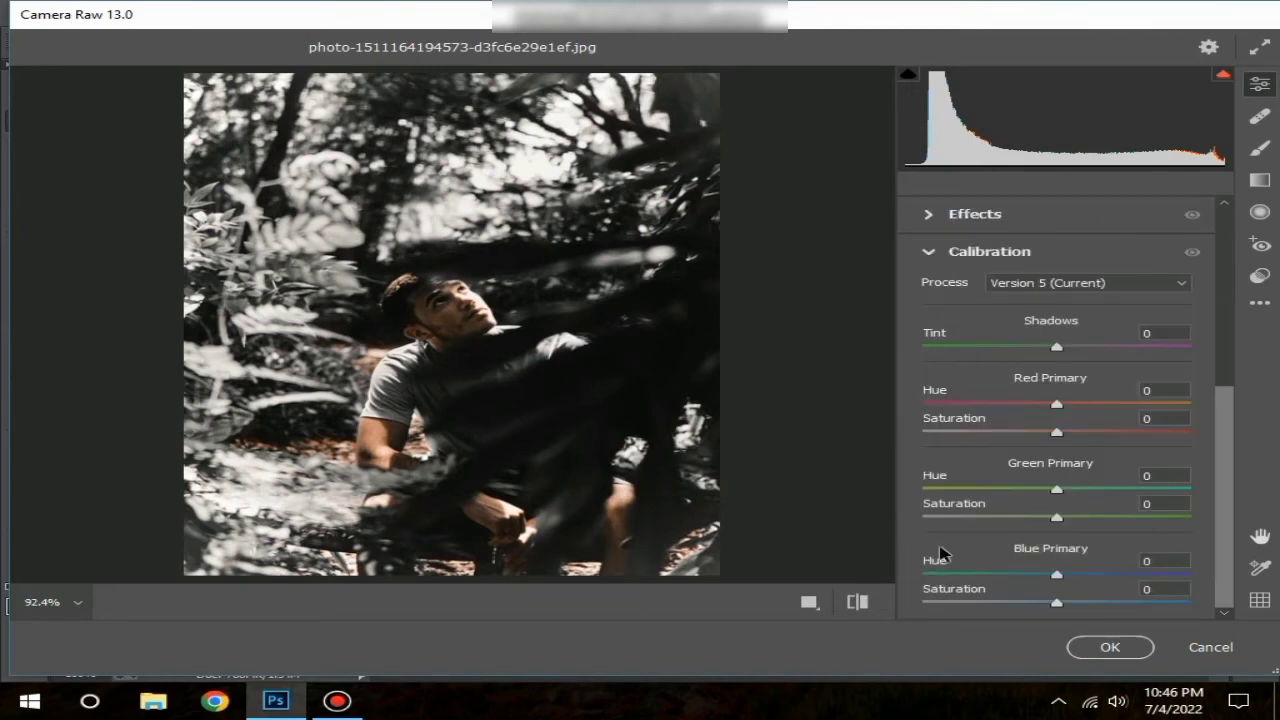
pyautogui.click(1162, 474)
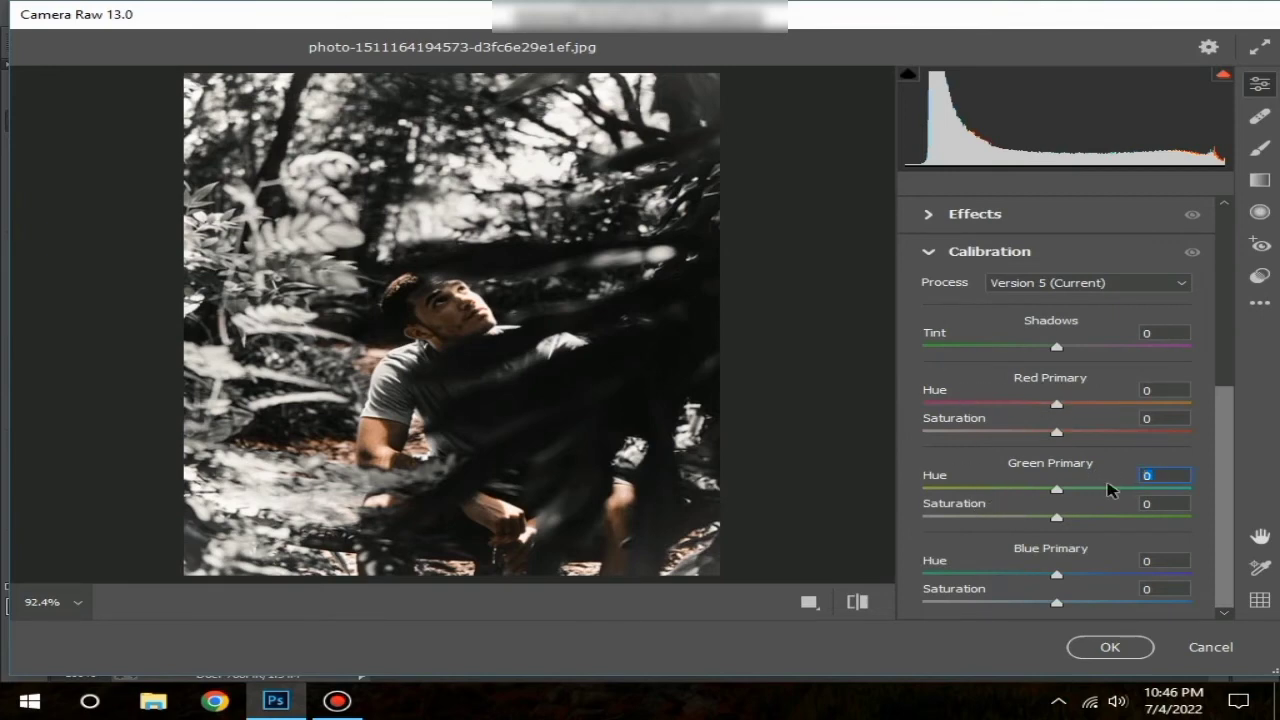
pyautogui.write('100')
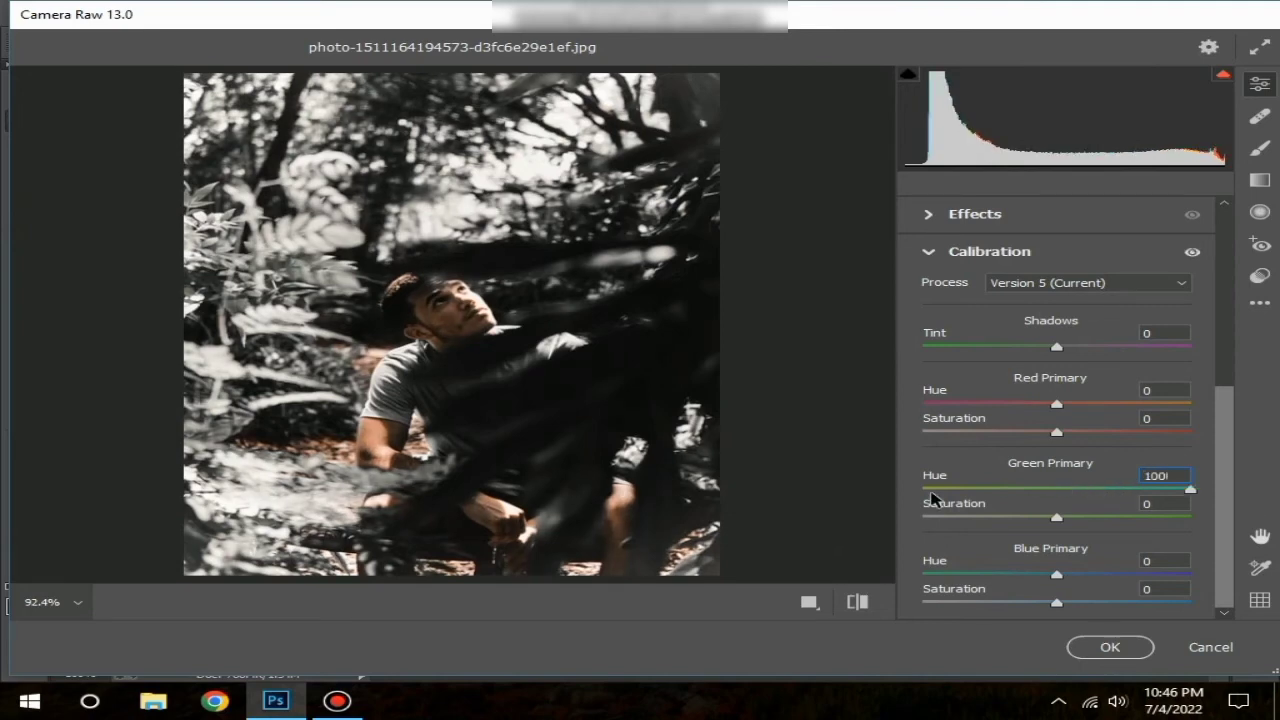
pyautogui.moveTo(929, 491); pyautogui.dragTo(1277, 497)
pyautogui.click(927, 254)
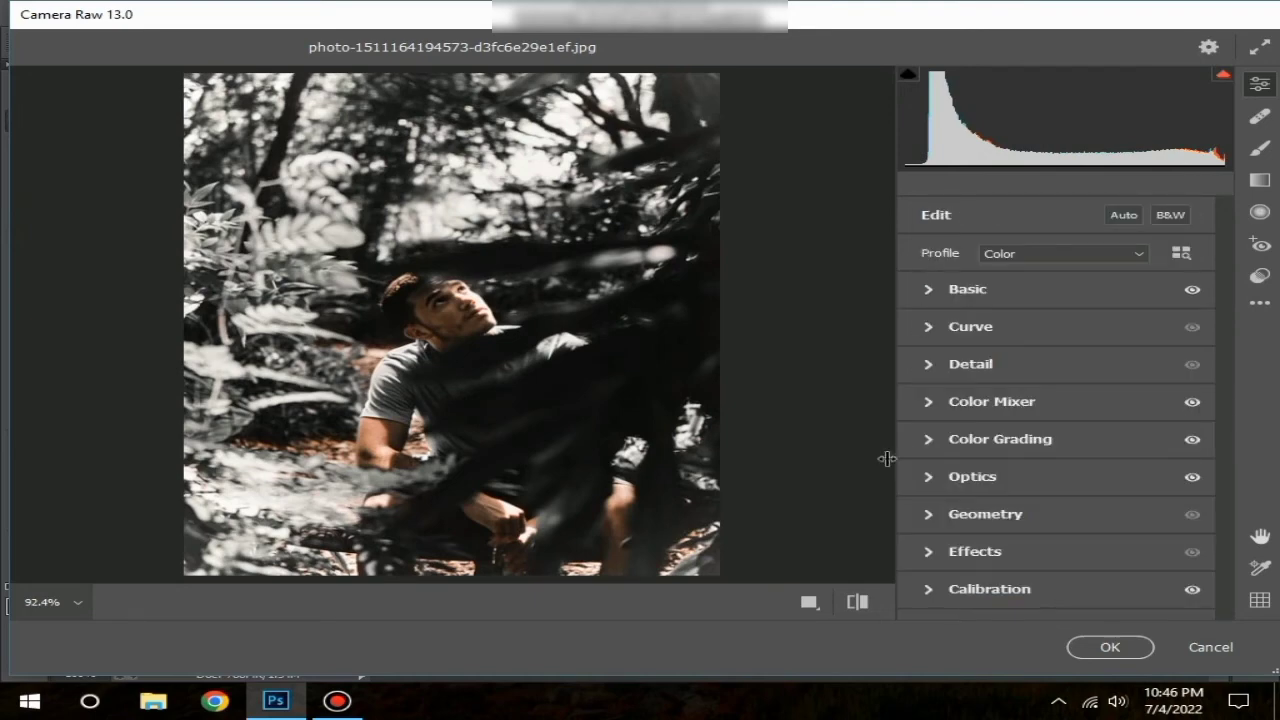
# Compare the graded photo with the original by switching between default and current settings
pyautogui.click(857, 605)
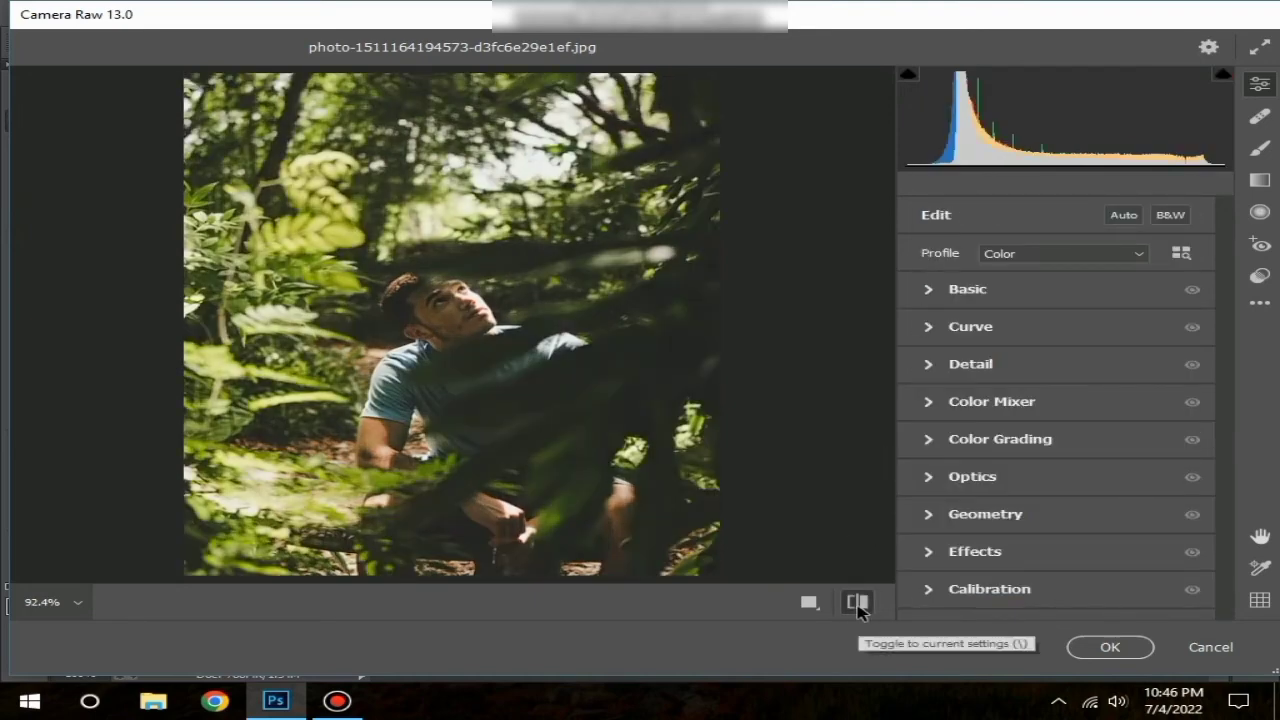
pyautogui.click(857, 605)
pyautogui.click(858, 606)
pyautogui.click(857, 605)
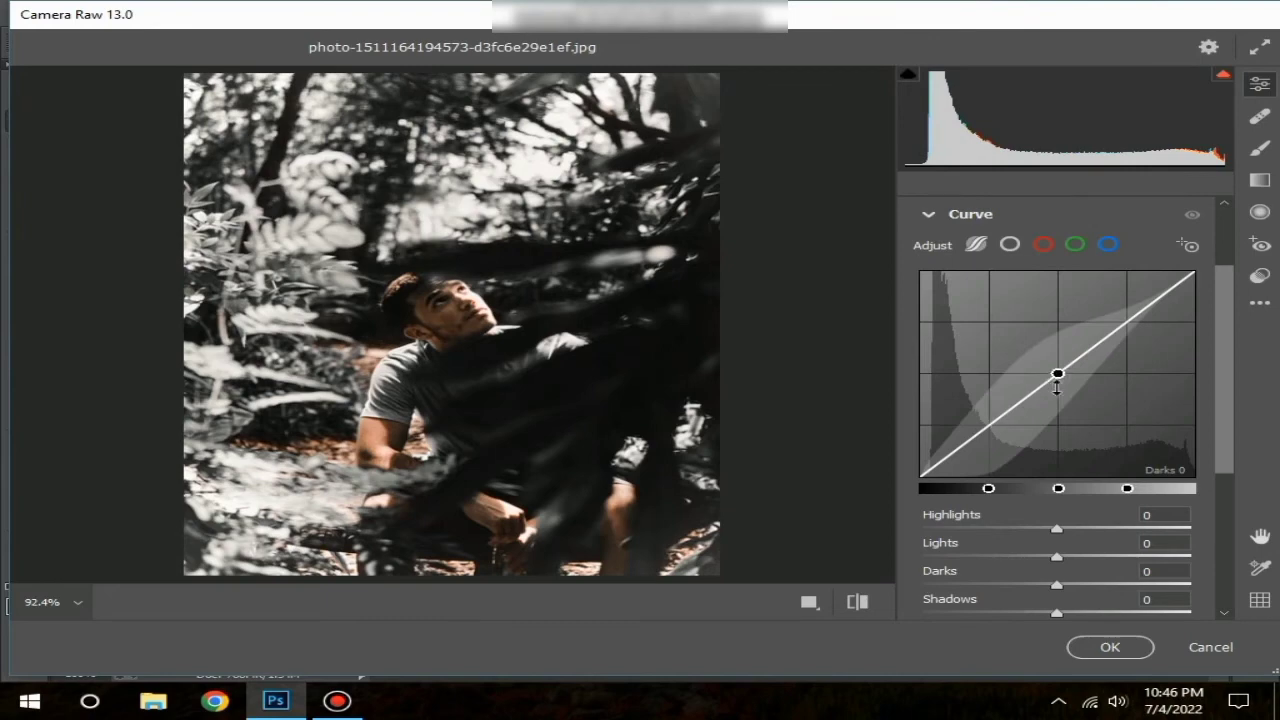
# Shape the parametric curve with Lights at -30 and Shadows at +57, and apply the Camera Raw Filter
pyautogui.moveTo(1054, 378)
pyautogui.mouseDown()
pyautogui.moveTo(1060, 365)
pyautogui.moveTo(1060, 411)
pyautogui.moveTo(1060, 371)
pyautogui.mouseUp()
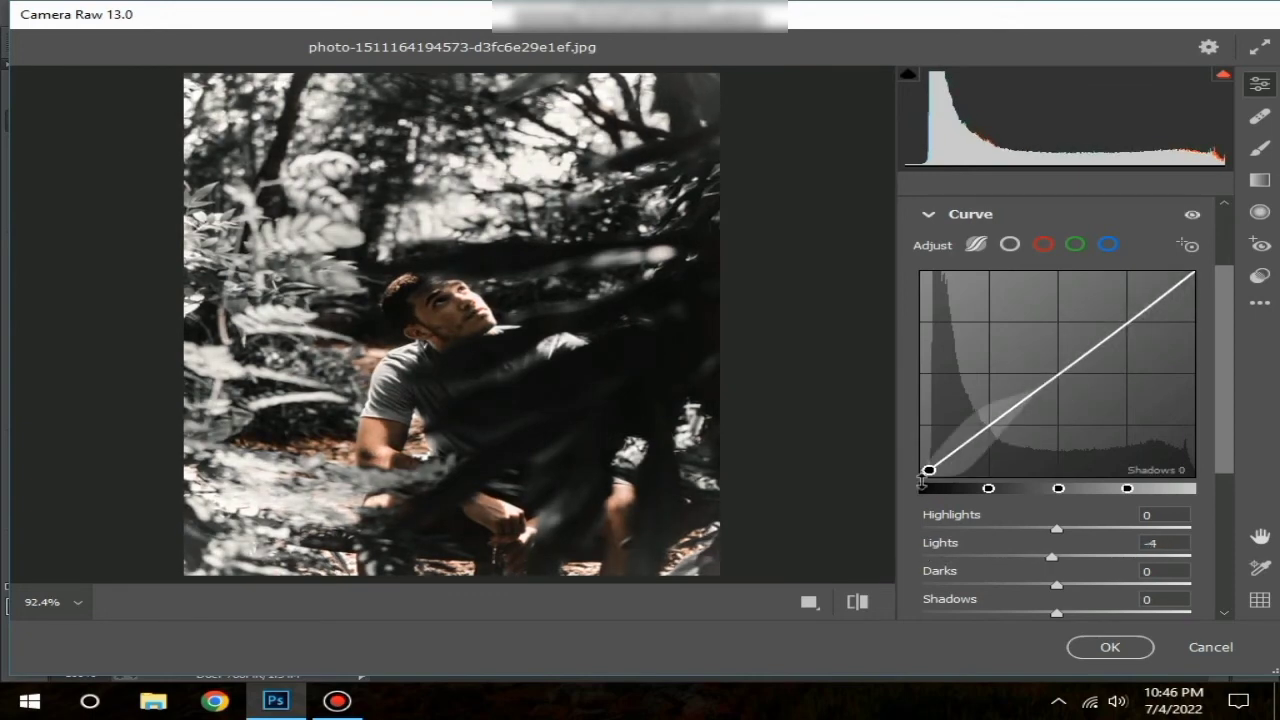
pyautogui.moveTo(924, 476)
pyautogui.mouseDown()
pyautogui.moveTo(929, 485)
pyautogui.moveTo(929, 465)
pyautogui.mouseUp()
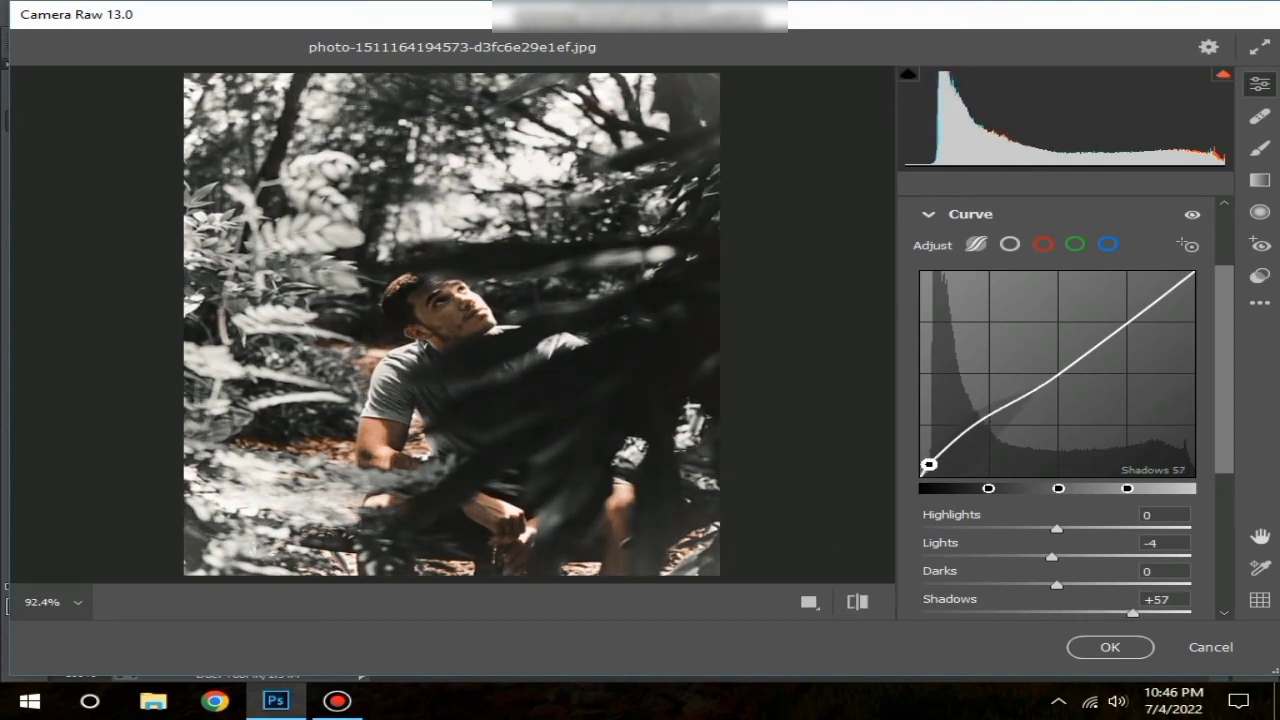
pyautogui.moveTo(1117, 330); pyautogui.dragTo(1117, 342)
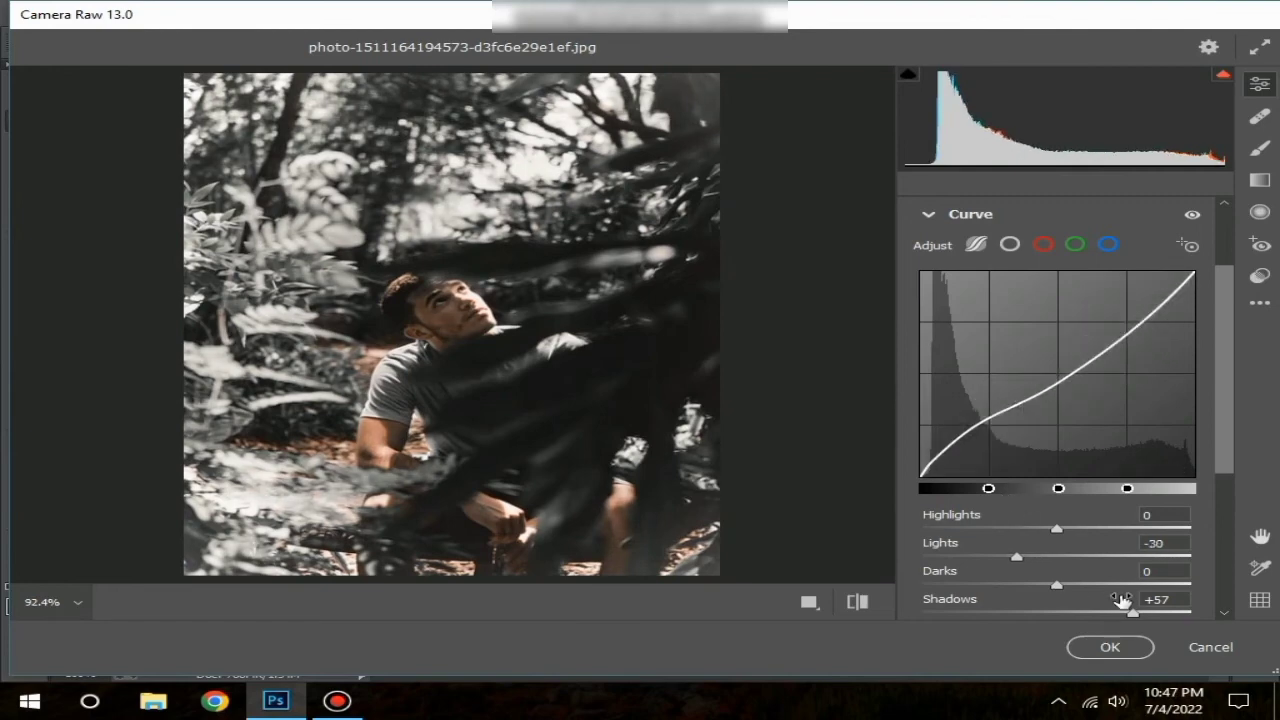
pyautogui.click(1128, 656)
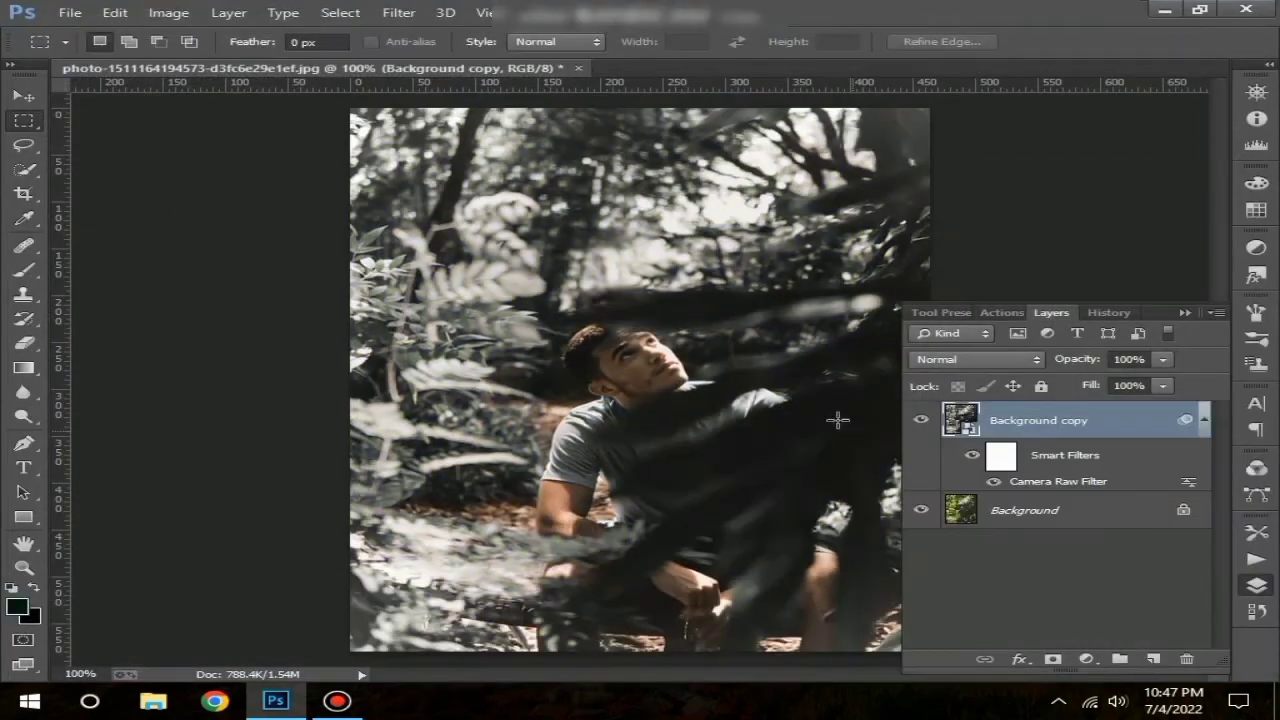
# Toggle the visibility of the Background copy layer to compare the graded photo with the original
pyautogui.click(921, 420)
pyautogui.click(921, 420)
pyautogui.click(921, 420)
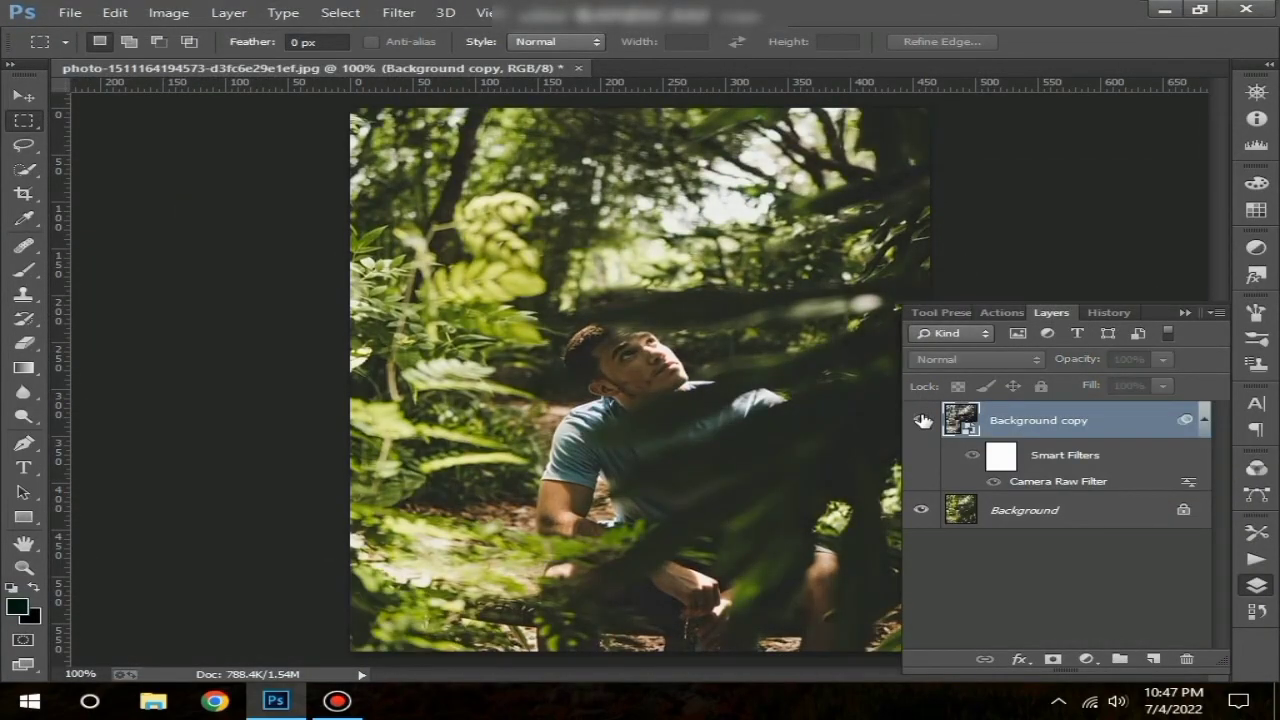
pyautogui.click(921, 420)
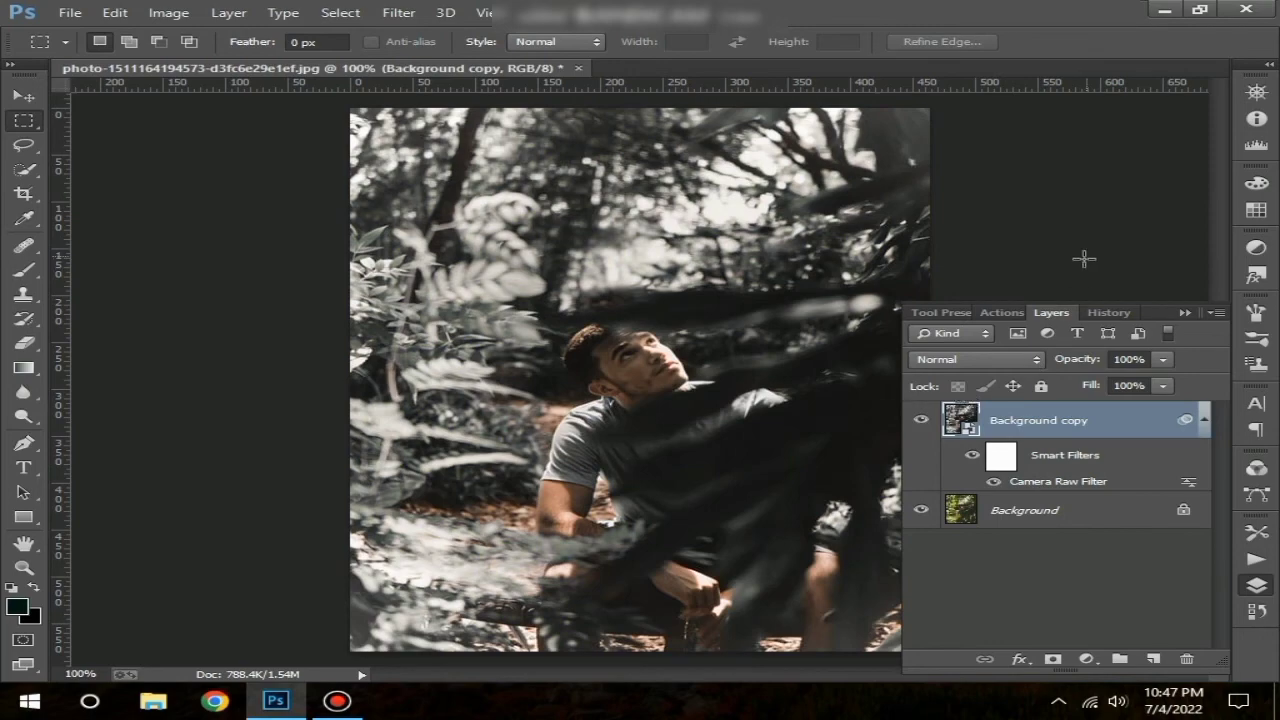
pyautogui.rightClick(1074, 437)
pyautogui.click(1124, 430)
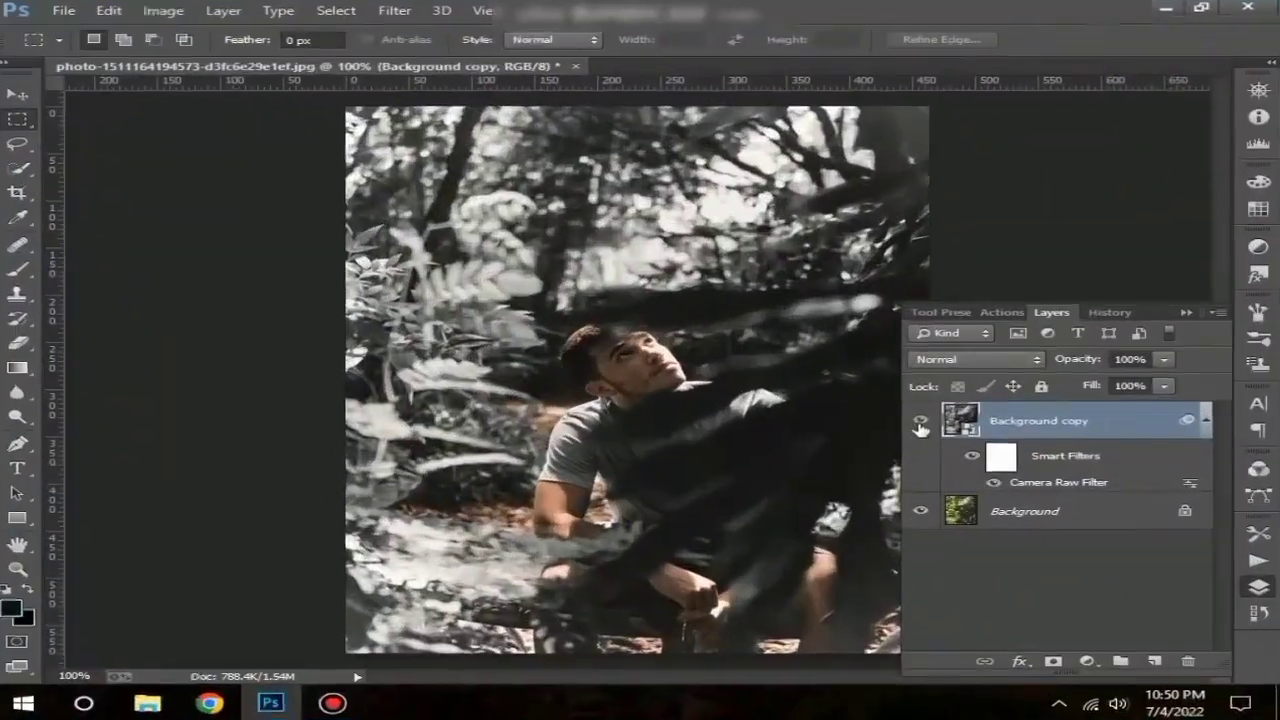
pyautogui.click(921, 422)
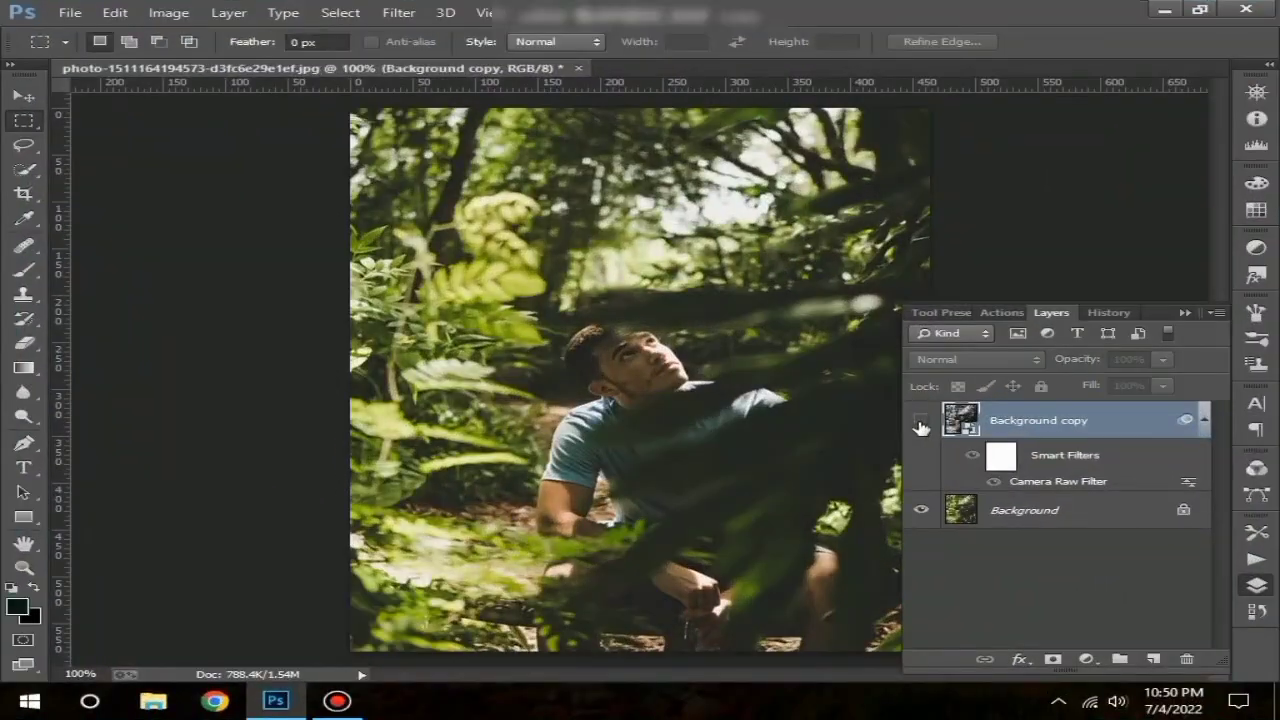
# Show the Background copy layer and add a Hue/Saturation adjustment layer above it with Saturation +35 and Lightness -19
pyautogui.click(921, 422)
pyautogui.click(1086, 659)
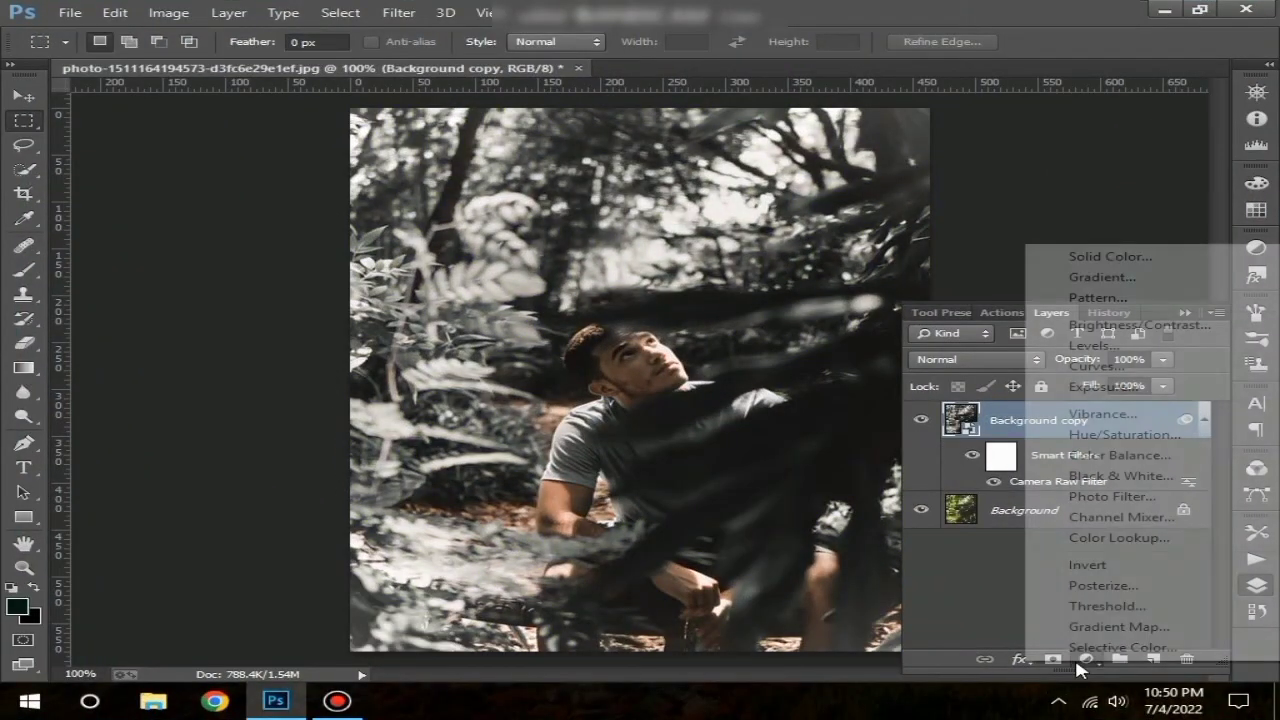
pyautogui.click(1108, 436)
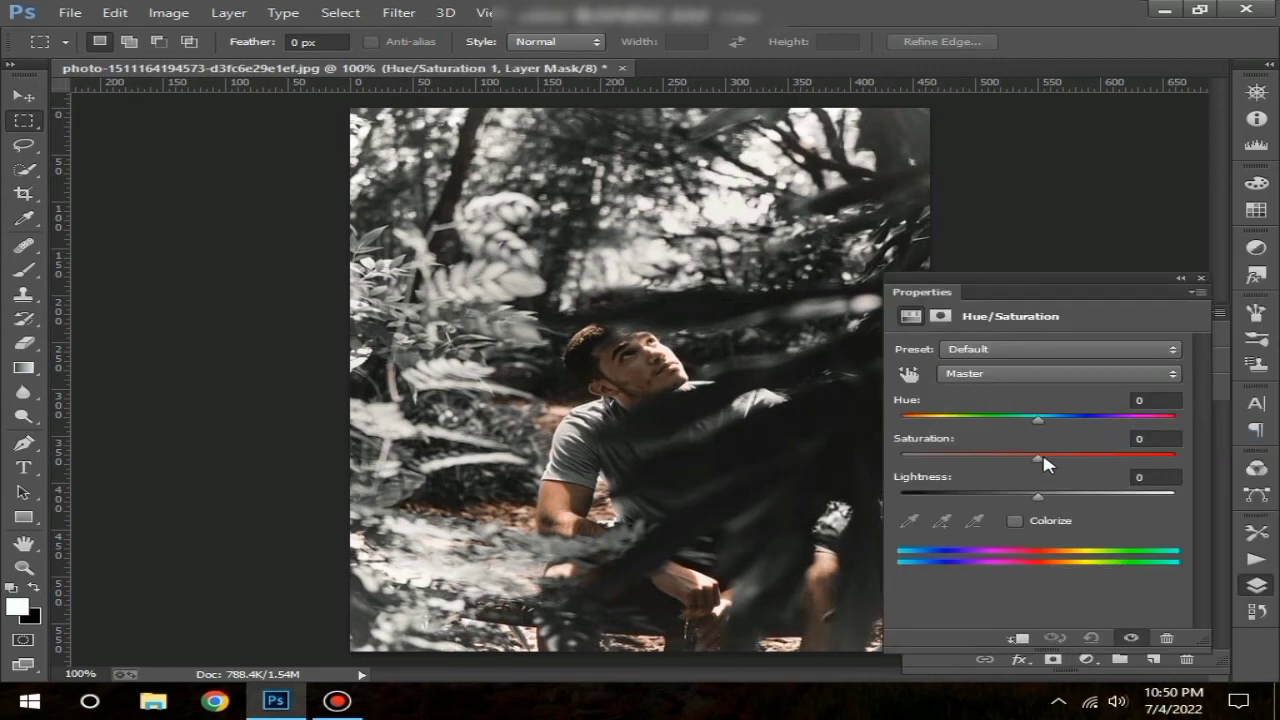
pyautogui.moveTo(1045, 462); pyautogui.dragTo(1094, 465)
pyautogui.moveTo(1040, 498); pyautogui.dragTo(1013, 503)
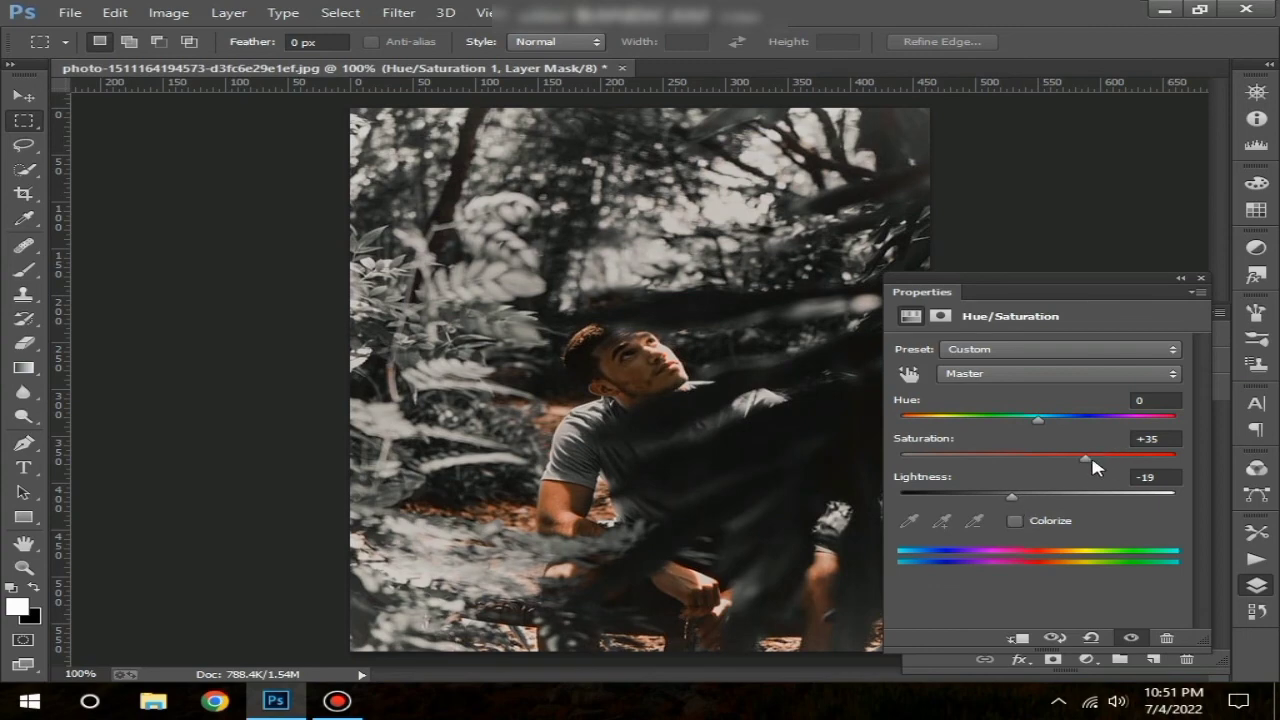
pyautogui.moveTo(1093, 466); pyautogui.dragTo(1091, 471)
# Set the Lightness of the Hue/Saturation adjustment to 0 and close its properties
pyautogui.click(1161, 477)
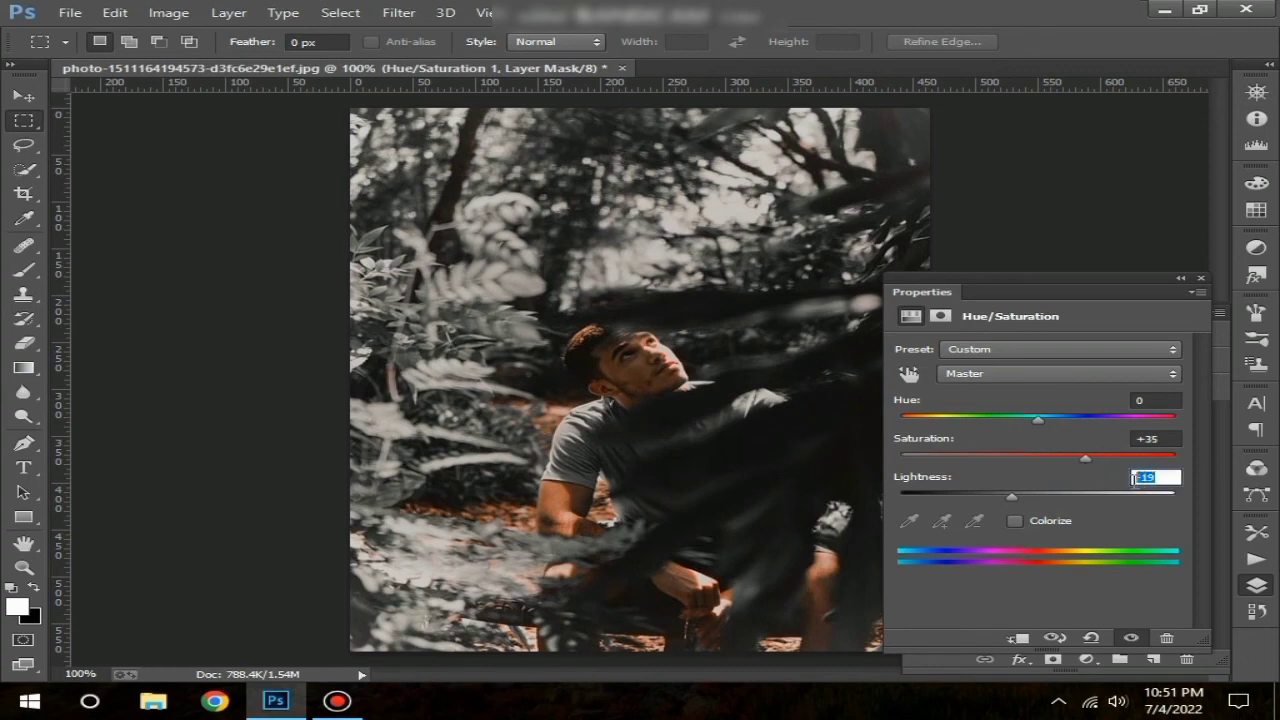
pyautogui.write('0')
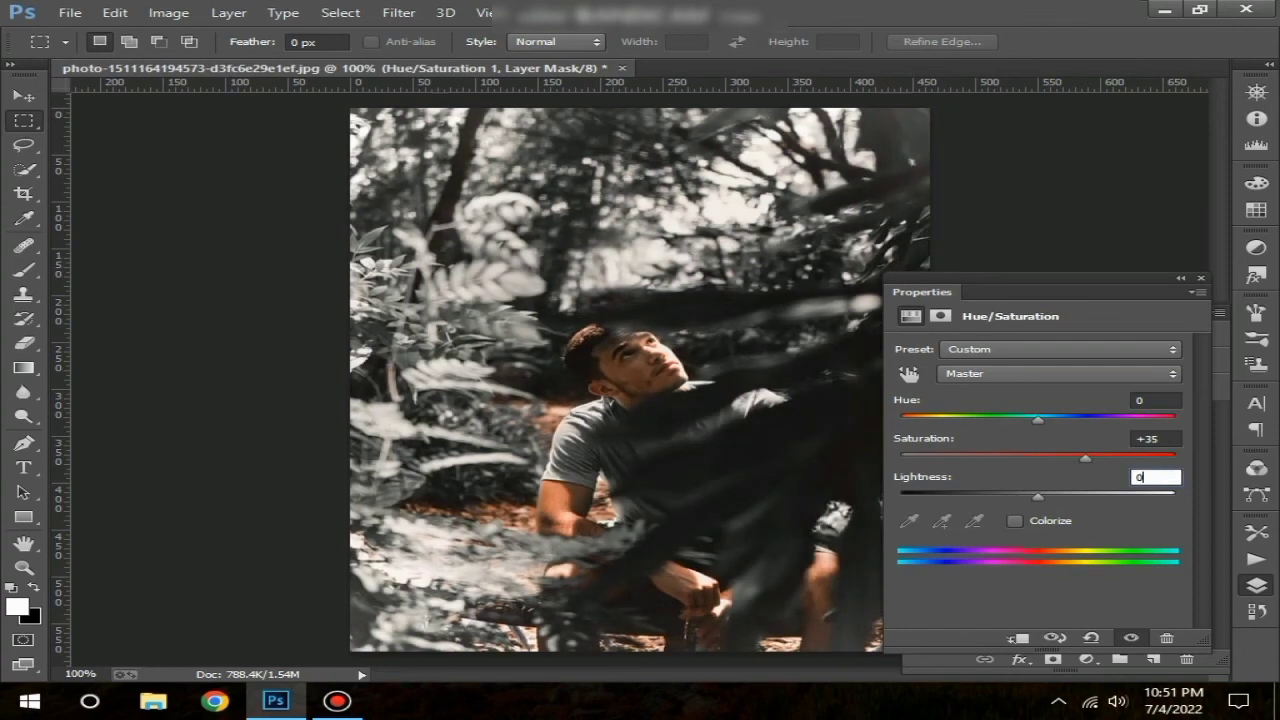
pyautogui.click(1200, 278)
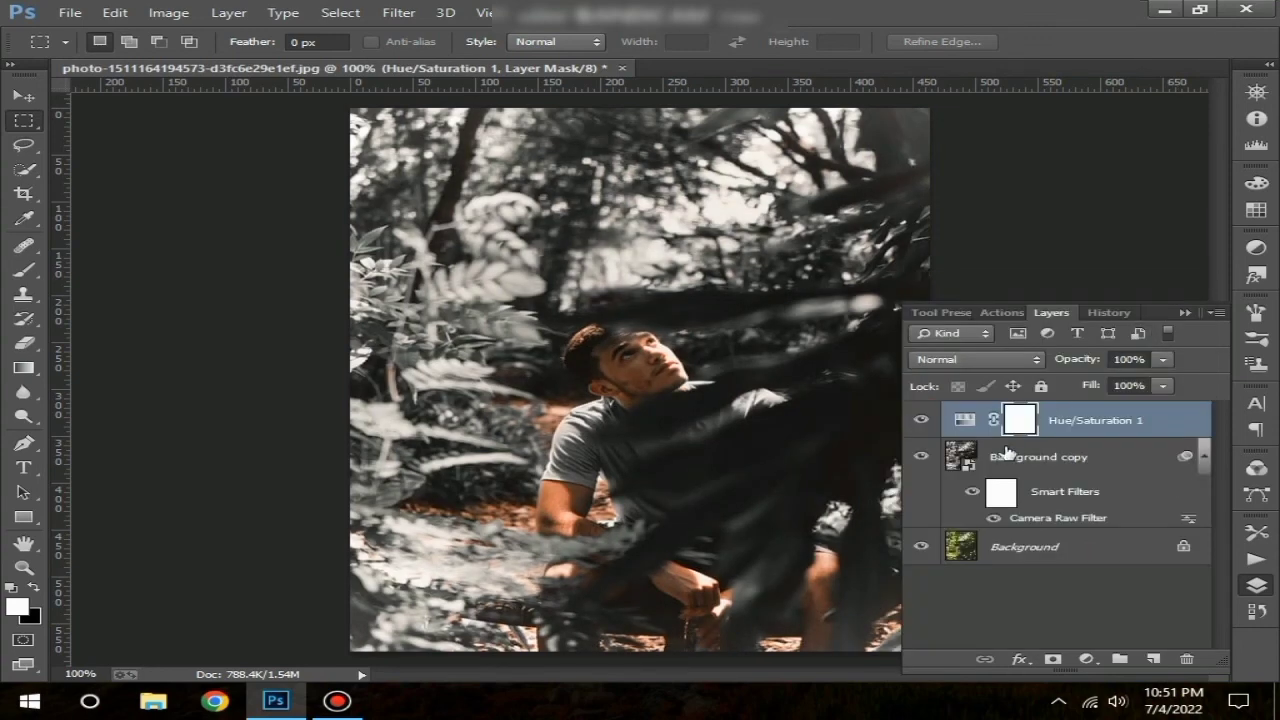
# Toggle the visibility of the Hue/Saturation adjustment layer to compare the photo with and without it
pyautogui.click(919, 425)
pyautogui.click(919, 425)
pyautogui.click(919, 425)
pyautogui.click(918, 421)
pyautogui.click(918, 421)
pyautogui.click(1184, 311)
# Merge the Hue/Saturation and Background copy layers, and toggle the merged layer's visibility to compare it with the original photo
pyautogui.click(1075, 460)
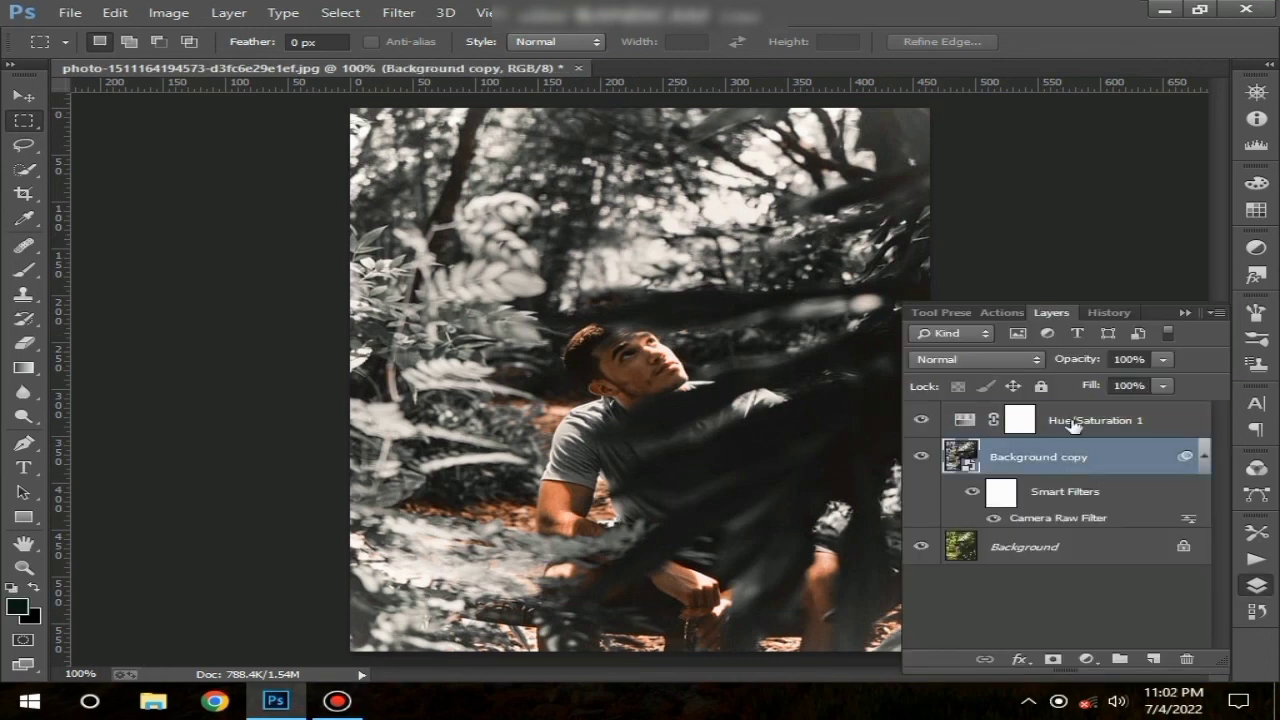
pyautogui.click(1068, 424)
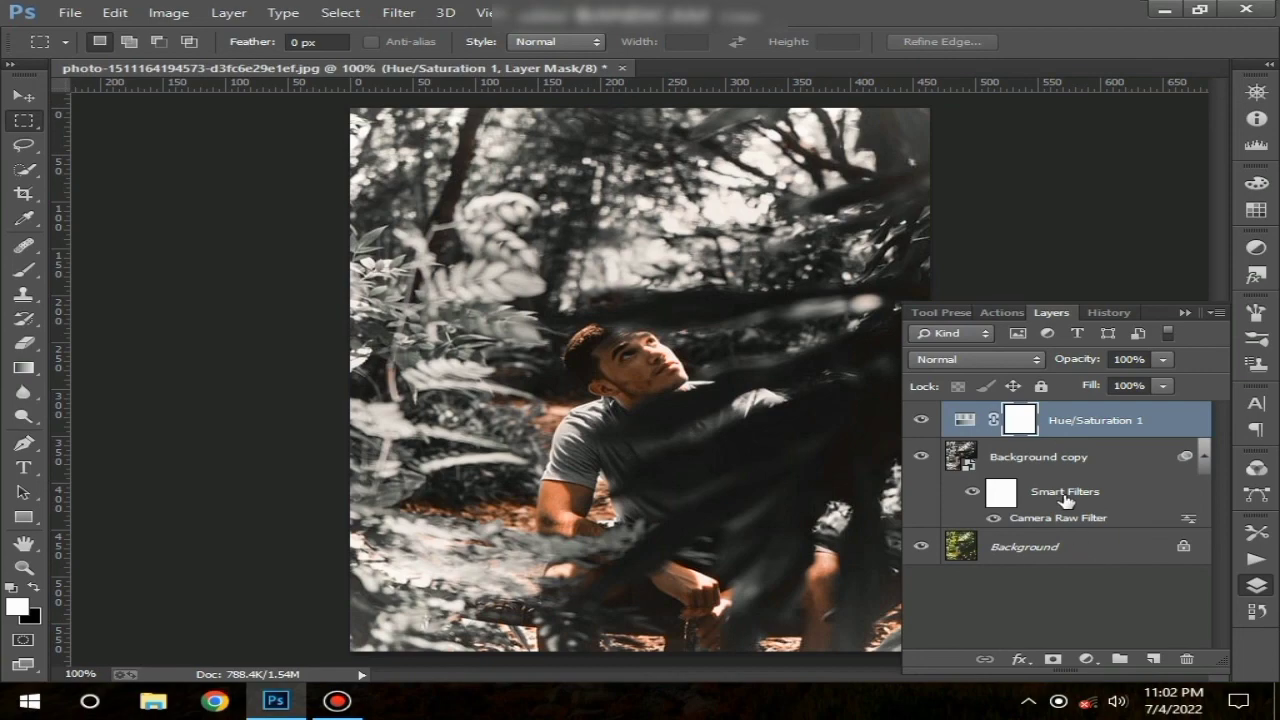
pyautogui.keyDown('shift'); pyautogui.click(1066, 500); pyautogui.keyUp('shift')
pyautogui.rightClick(1064, 468)
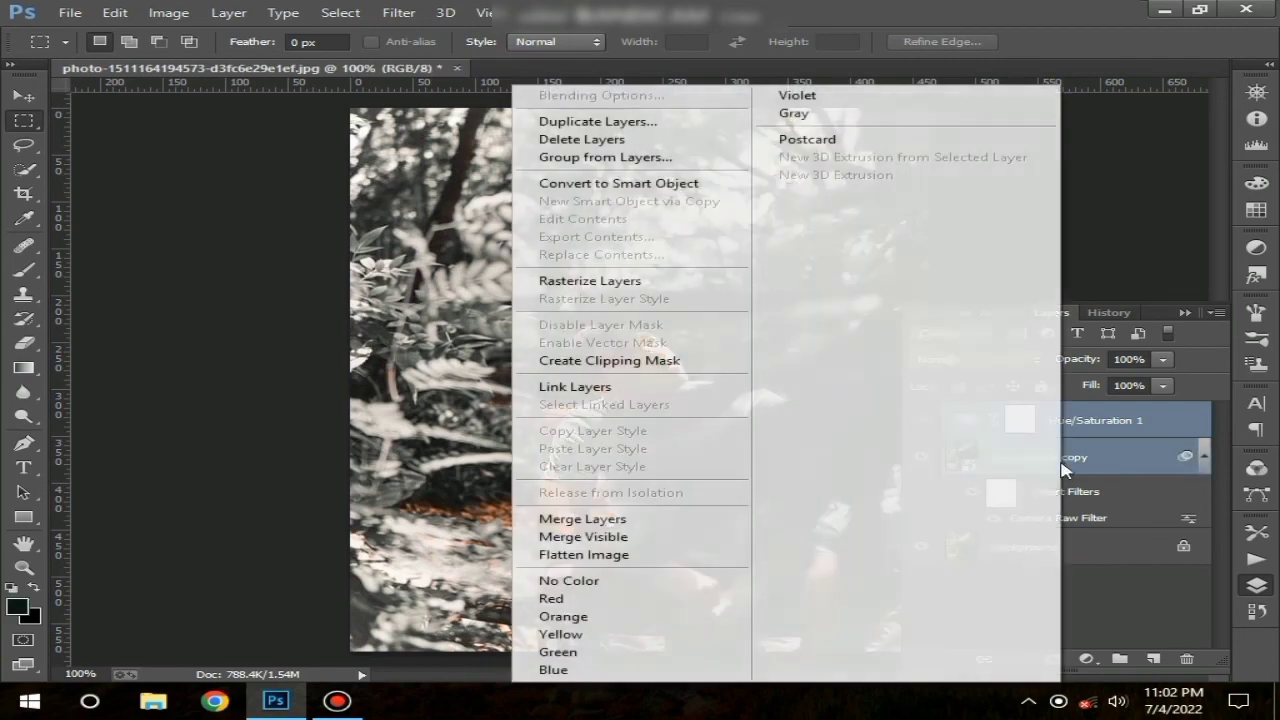
pyautogui.click(600, 519)
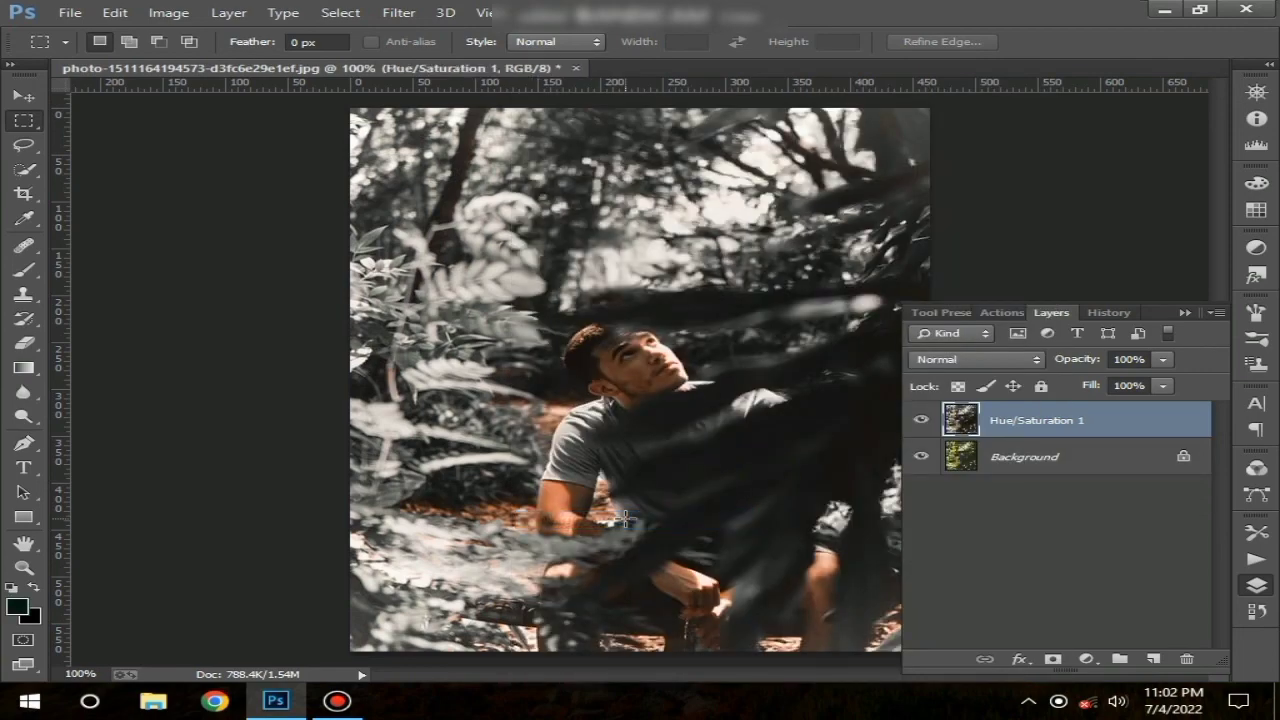
pyautogui.click(920, 422)
pyautogui.click(920, 422)
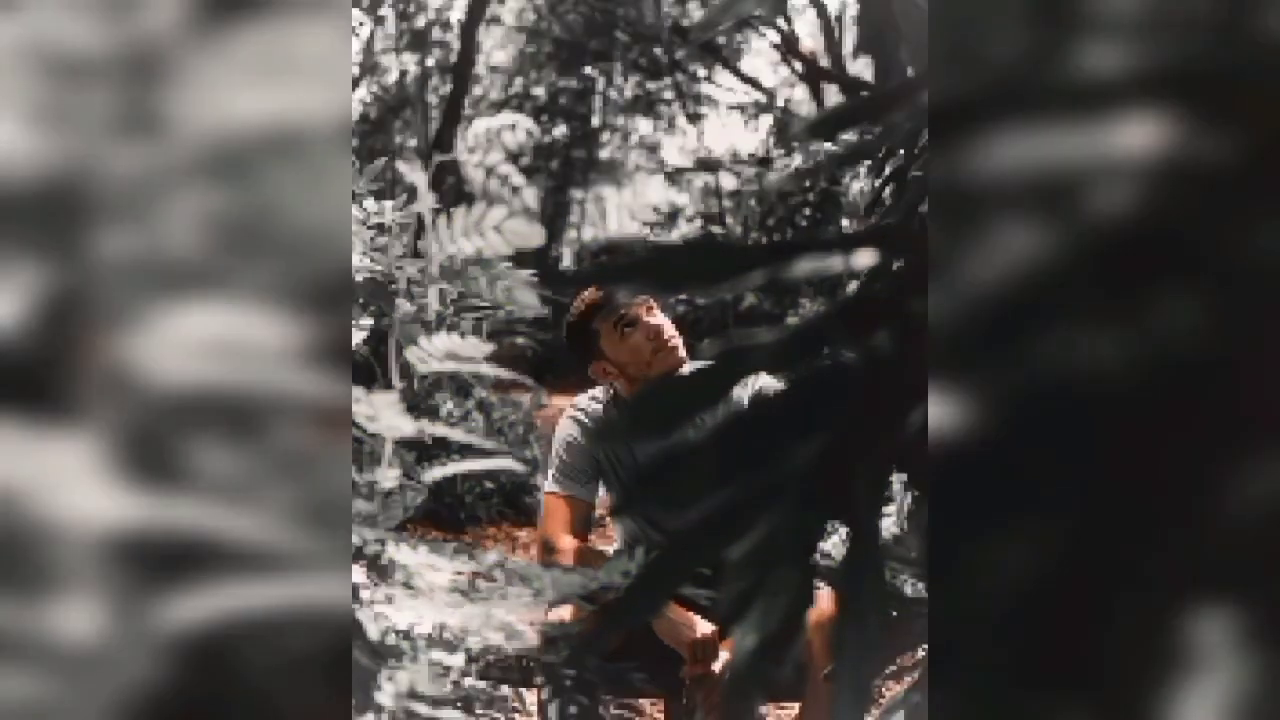